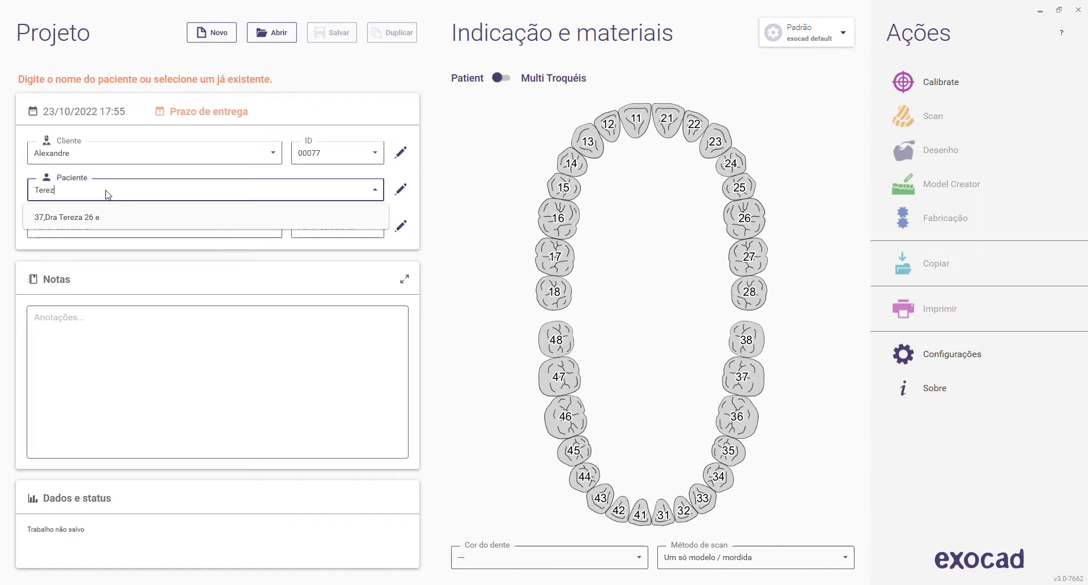
Step: Enter the patient's name and assign a technician to the project
{"action": "left_click", "coordinate": [141, 237]}
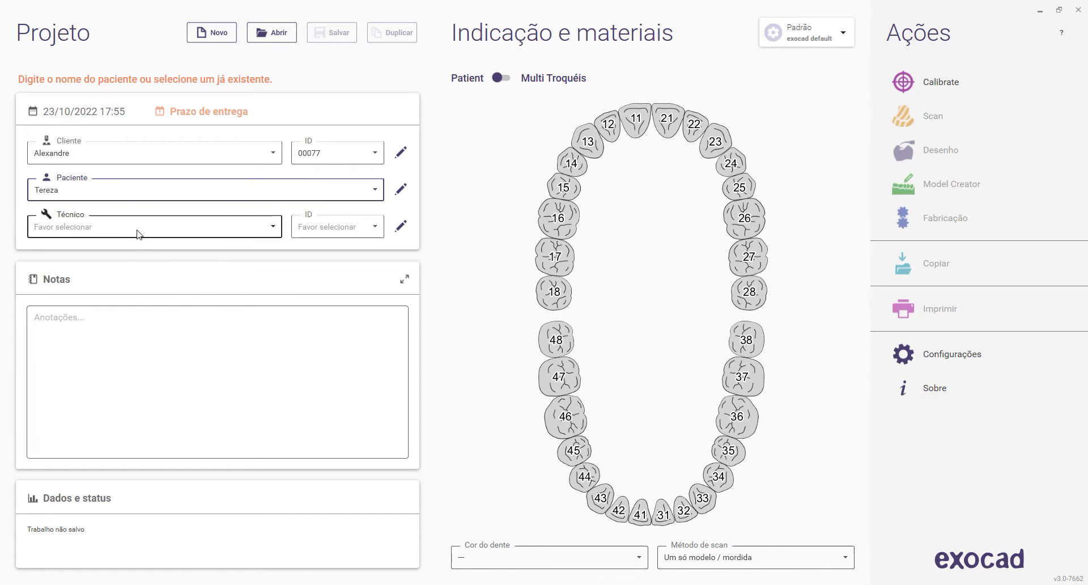
{"action": "left_click", "coordinate": [199, 232]}
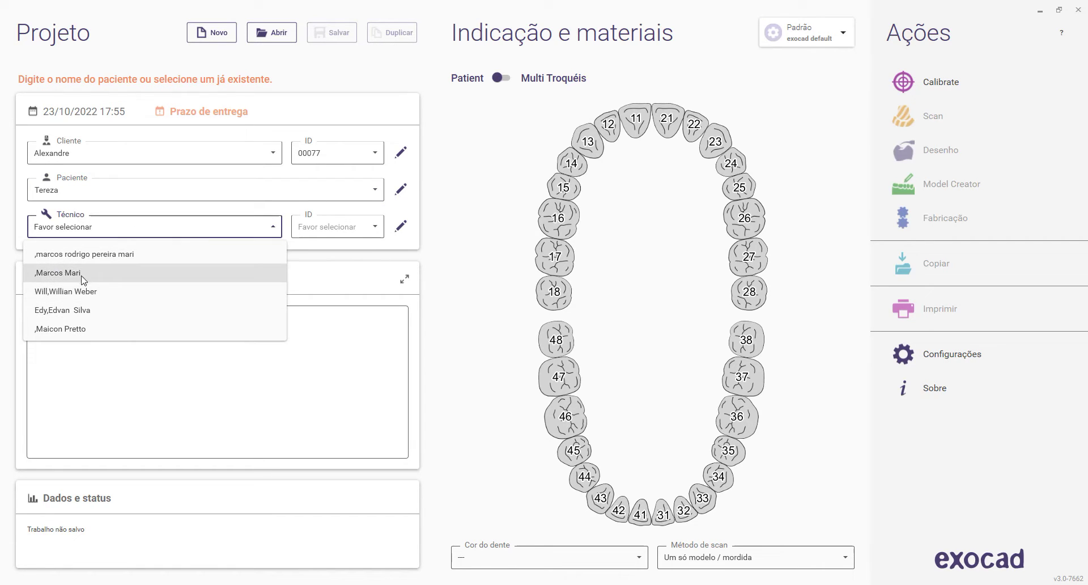
{"action": "left_click", "coordinate": [100, 330]}
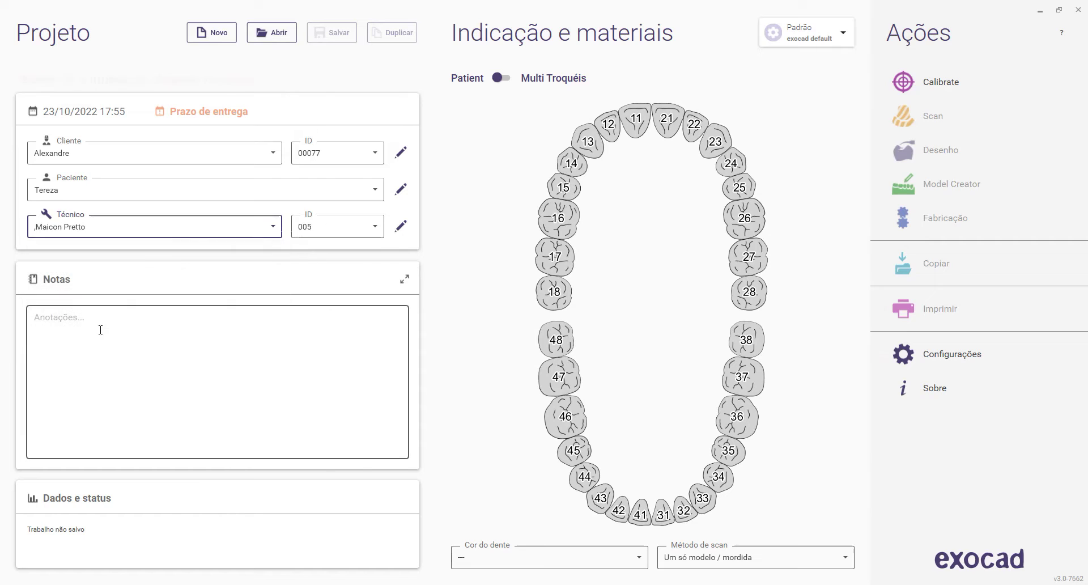
Step: Define tooth 11 as a bite splint (Placa de mordida) in Impressão 3D material with the Standard splint mode
{"action": "left_click", "coordinate": [636, 126]}
{"action": "left_click", "coordinate": [637, 125]}
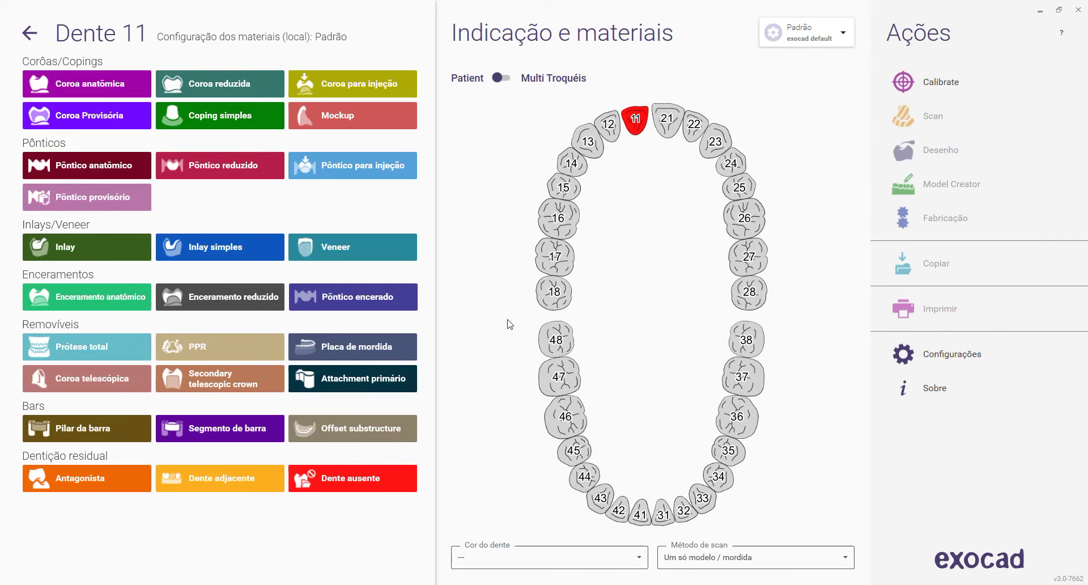
{"action": "left_click", "coordinate": [376, 342]}
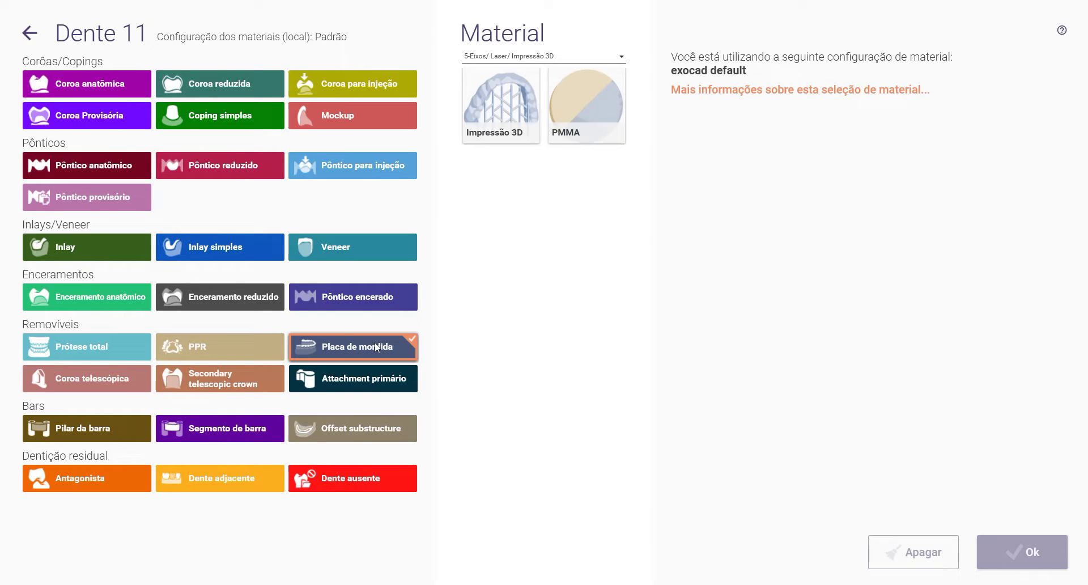
{"action": "left_click", "coordinate": [500, 108]}
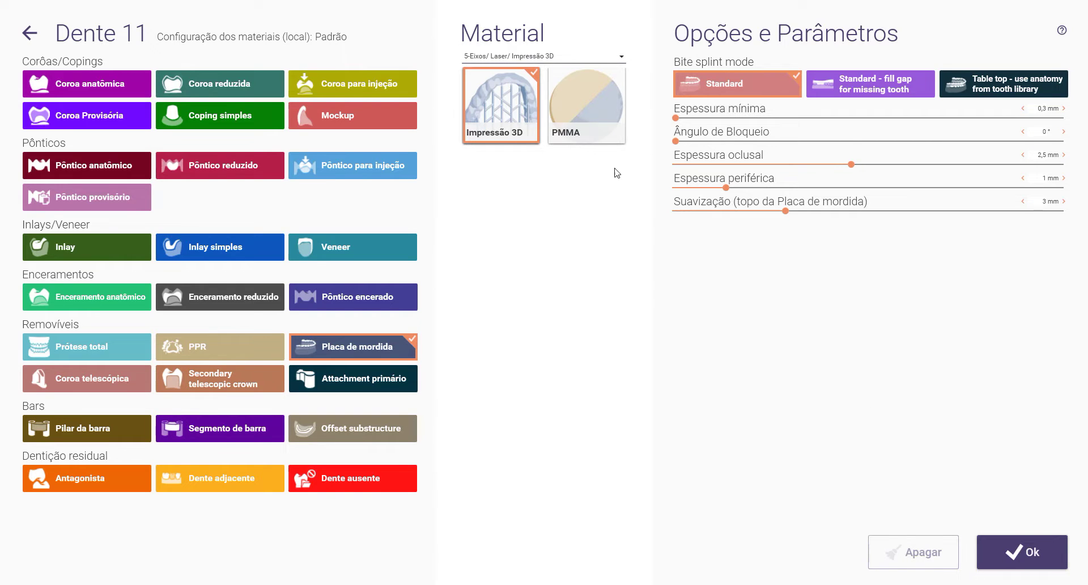
{"action": "left_click", "coordinate": [1015, 547]}
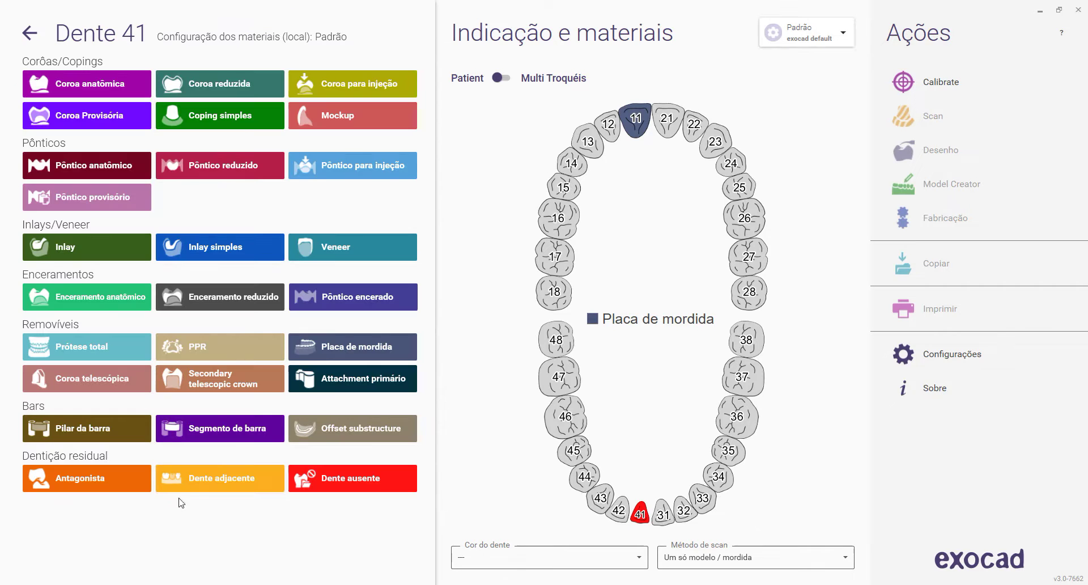
Step: Mark tooth 41 as Antagonista and set the scan method to "Dois modelos, em oclusão"
{"action": "left_click", "coordinate": [108, 481]}
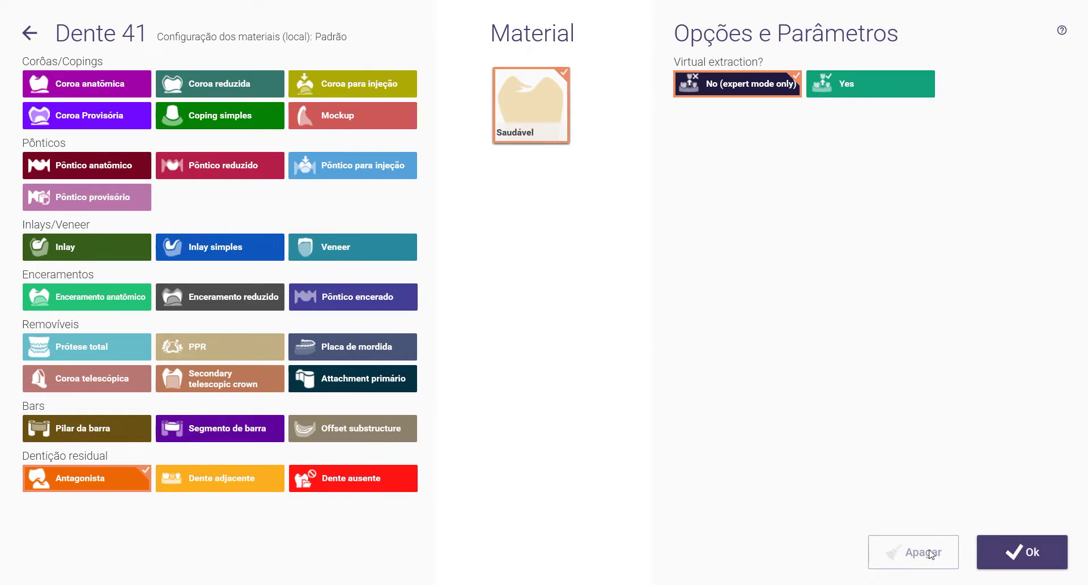
{"action": "left_click", "coordinate": [980, 561]}
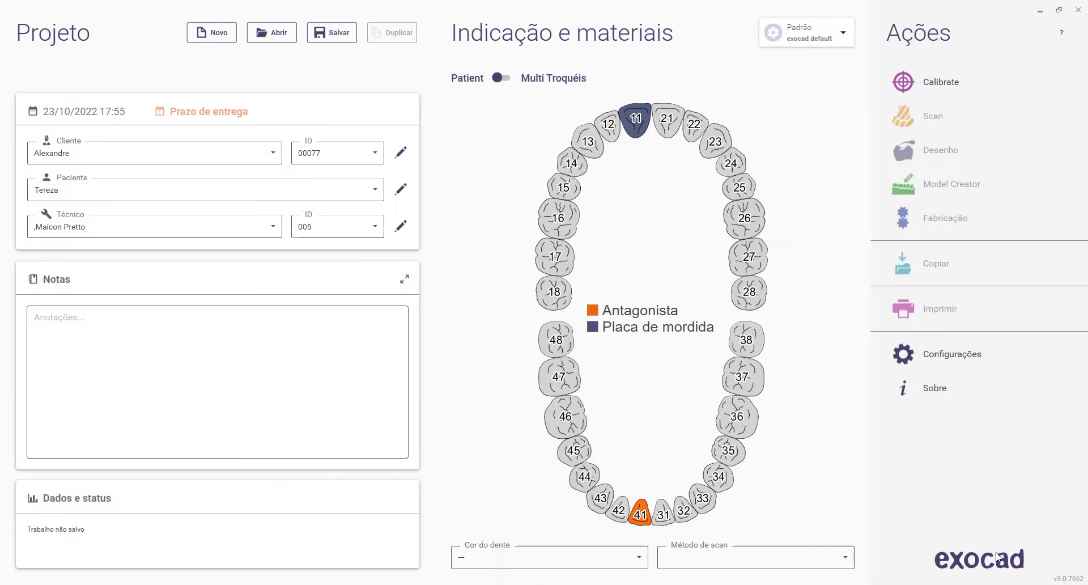
{"action": "left_click", "coordinate": [712, 558]}
{"action": "left_click", "coordinate": [728, 365]}
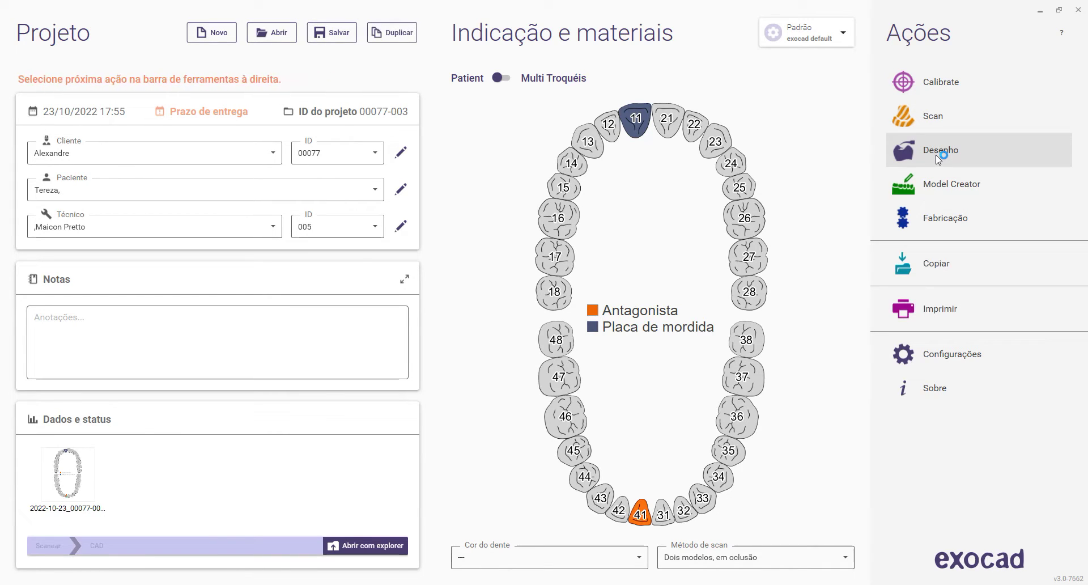
Step: Start the design and load the patient's antagon_UpperJaw STL as the full upper arch and antagon_LowerJaw STL as the antagonist
{"action": "left_click", "coordinate": [939, 158]}
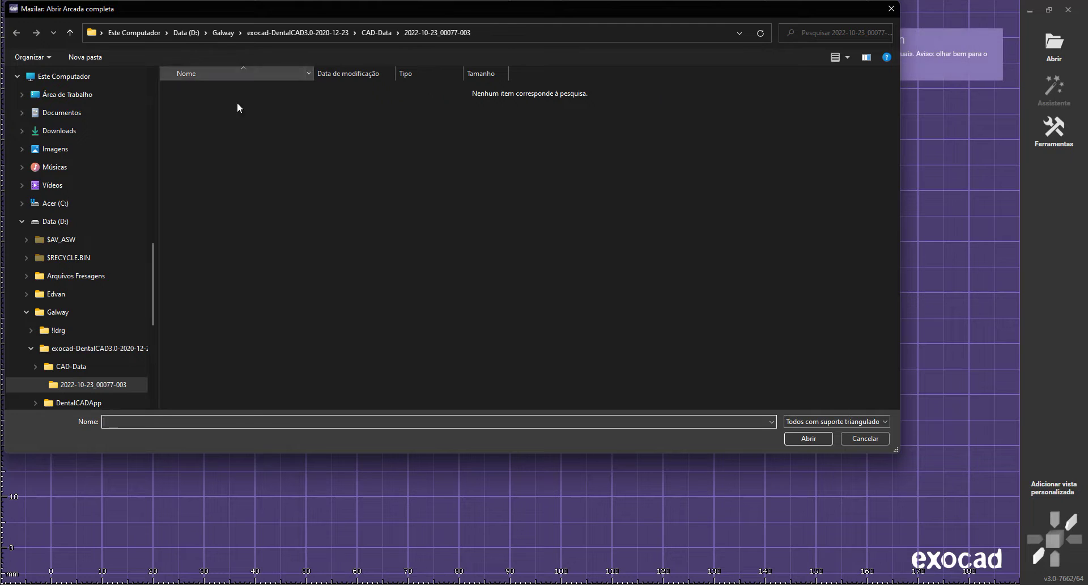
{"action": "left_click", "coordinate": [40, 223]}
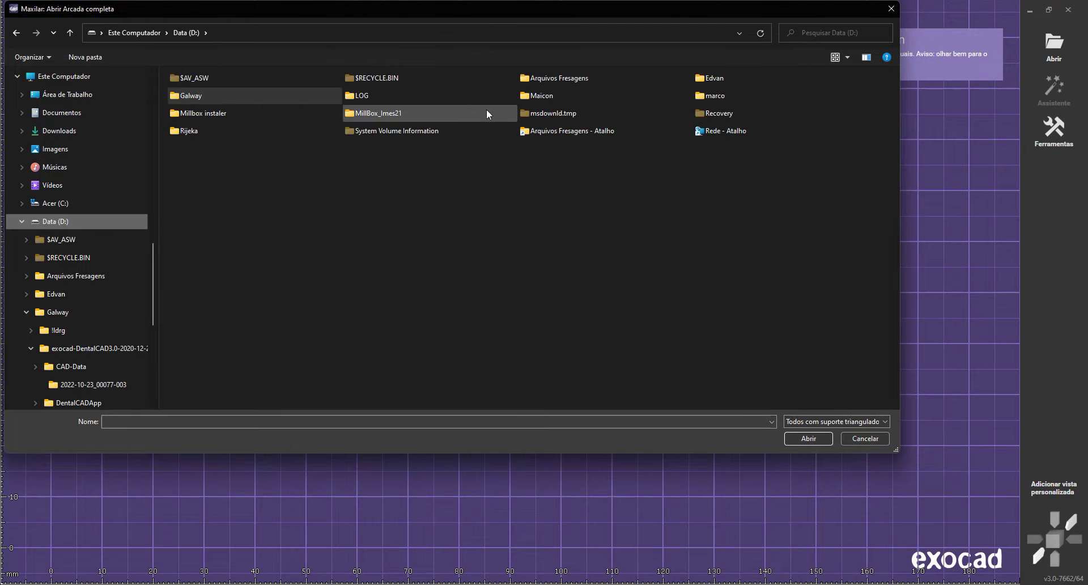
{"action": "double_click", "coordinate": [564, 95]}
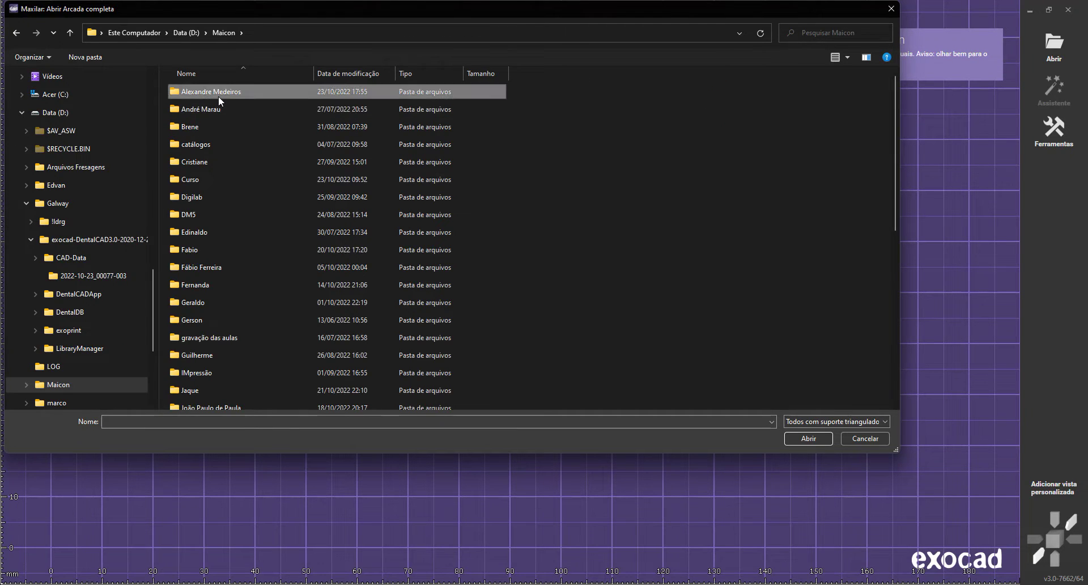
{"action": "double_click", "coordinate": [219, 97]}
{"action": "double_click", "coordinate": [202, 230]}
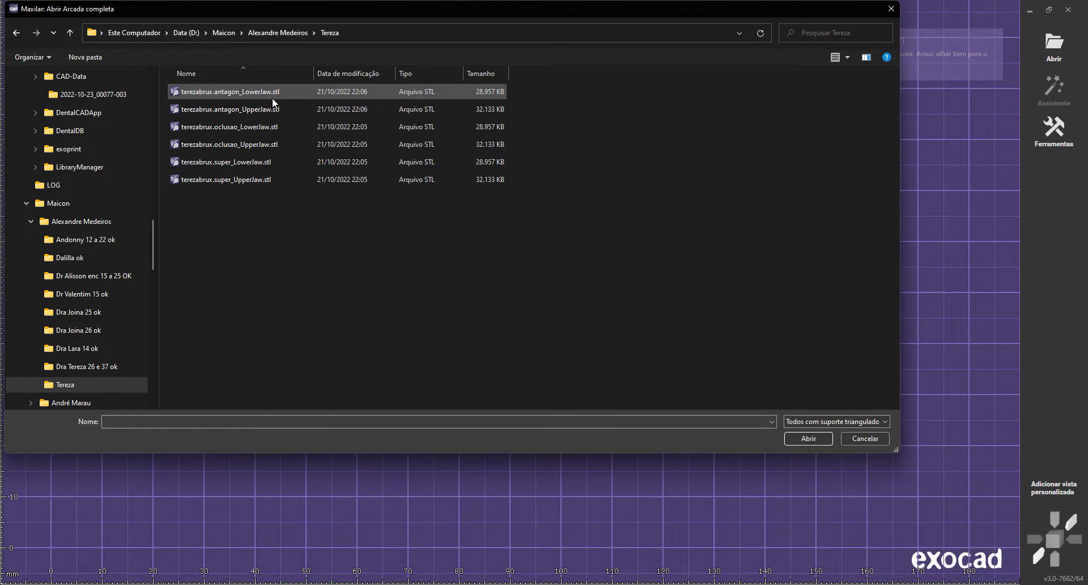
{"action": "double_click", "coordinate": [246, 110]}
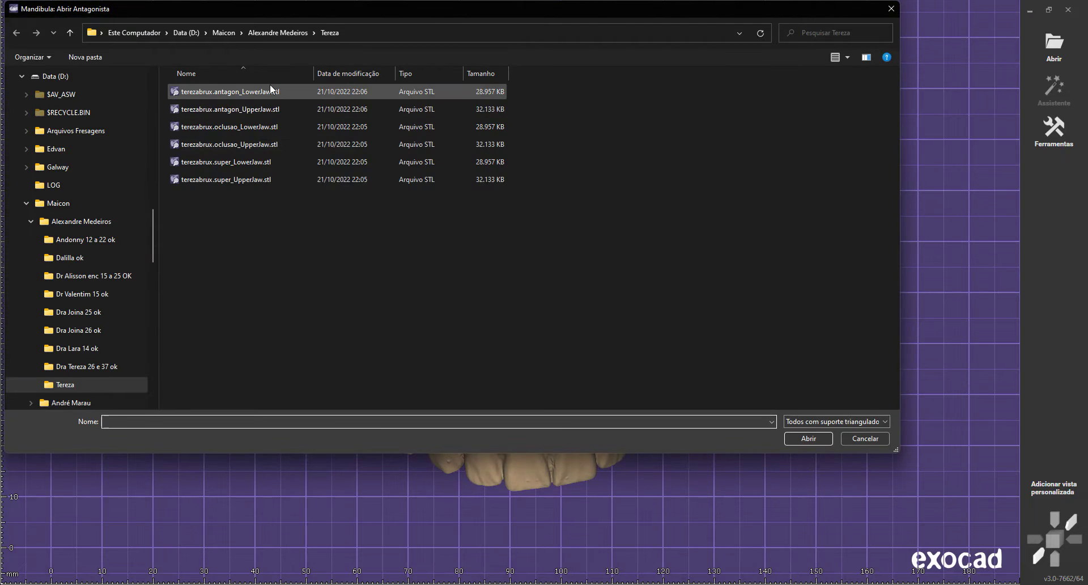
{"action": "double_click", "coordinate": [270, 85]}
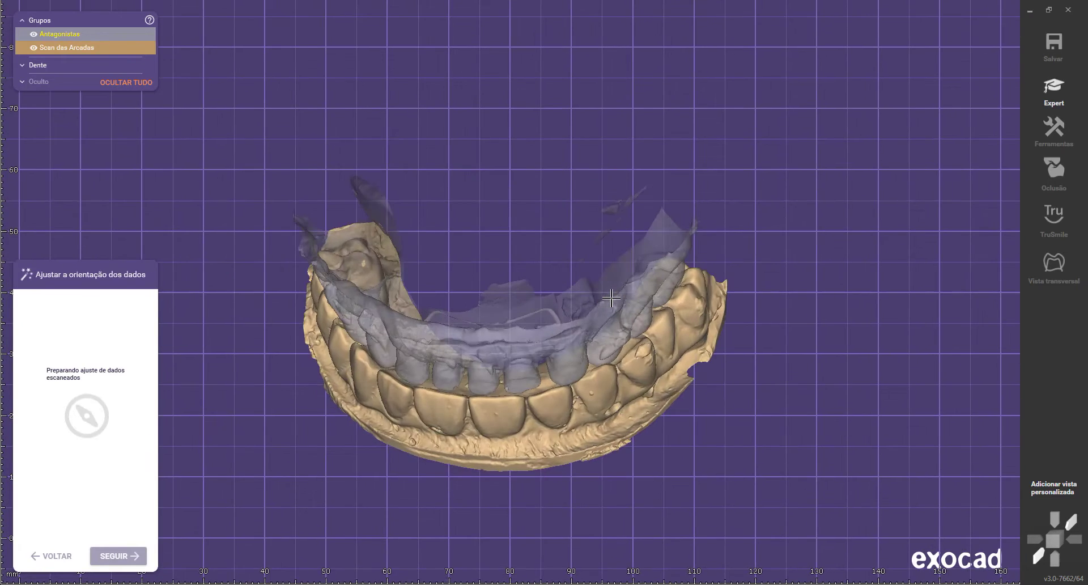
Step: Switch to Expert mode and open scan data modelling (Modelar dados de scan) for the full upper arch
{"action": "right_click_drag", "start_coordinate": [538, 410], "coordinate": [533, 396]}
{"action": "scroll", "coordinate": [459, 325], "scroll_direction": "up", "scroll_amount": 5}
{"action": "mouse_move", "coordinate": [456, 324]}
{"action": "right_mouse_down"}
{"action": "mouse_move", "coordinate": [452, 253]}
{"action": "mouse_move", "coordinate": [455, 323]}
{"action": "right_mouse_up"}
{"action": "left_click", "coordinate": [1056, 88]}
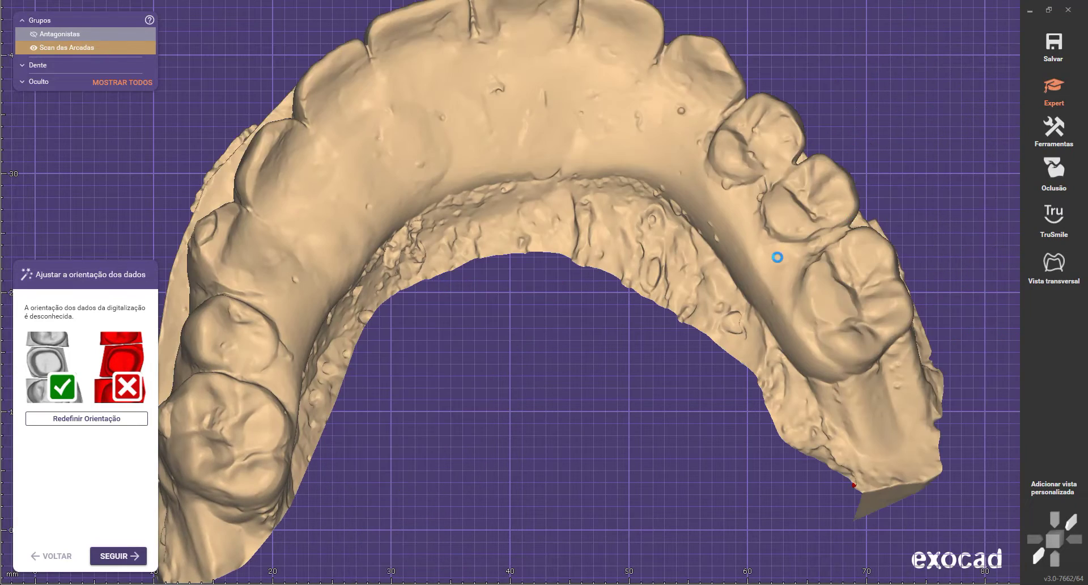
{"action": "right_click", "coordinate": [527, 181]}
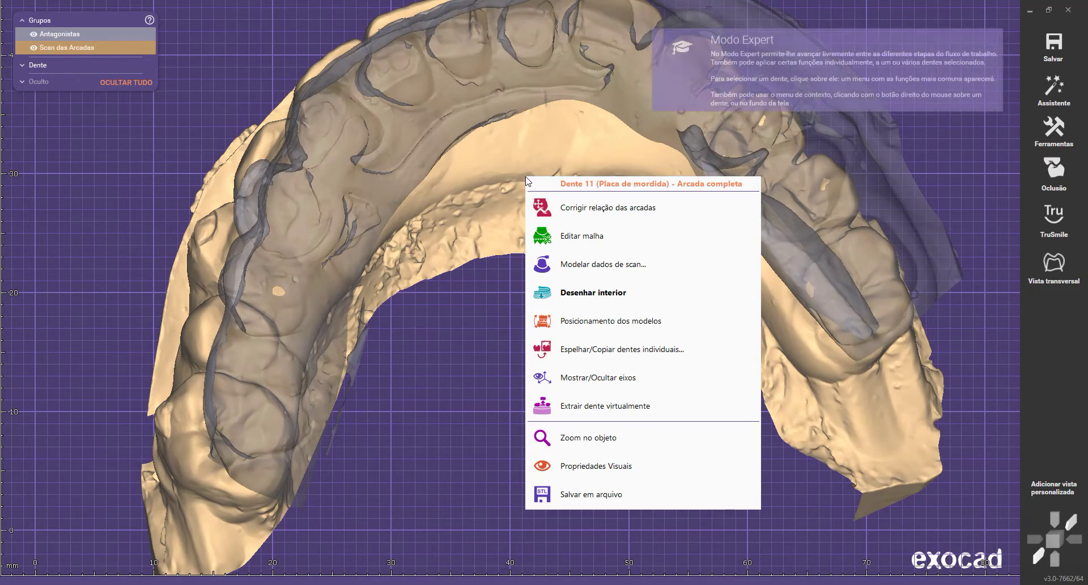
{"action": "left_click", "coordinate": [593, 276]}
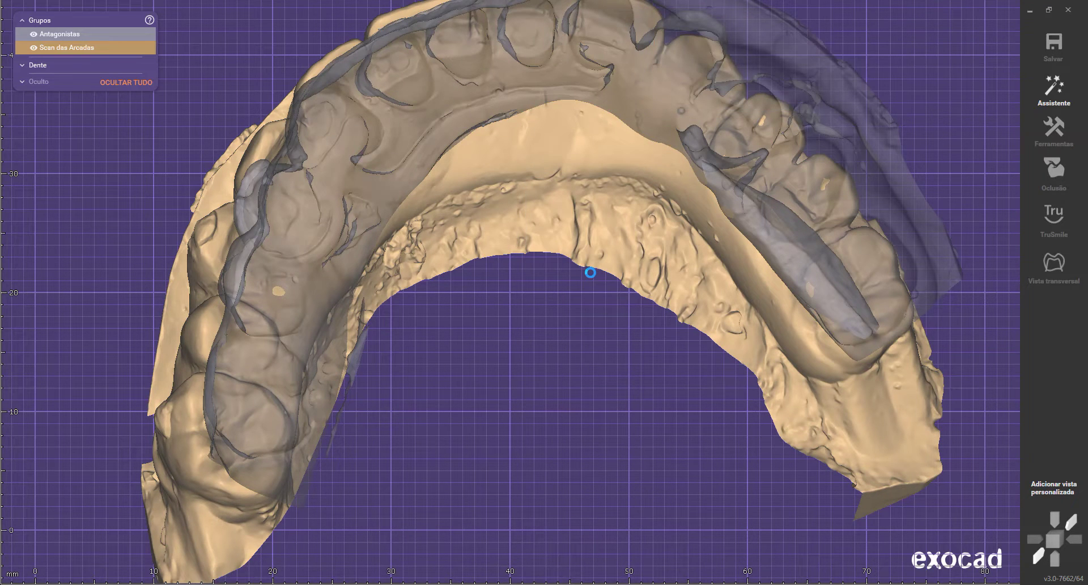
Step: Hide the antagonist and retouch the upper premolar surfaces in add/remove mode with the smallest brush size
{"action": "mouse_move", "coordinate": [36, 37]}
{"action": "left_click", "coordinate": [412, 120]}
{"action": "scroll", "coordinate": [688, 240], "scroll_direction": "down", "scroll_amount": 5}
{"action": "right_click_drag", "start_coordinate": [687, 240], "coordinate": [676, 241]}
{"action": "scroll", "coordinate": [462, 213], "scroll_direction": "up", "scroll_amount": 5}
{"action": "scroll", "coordinate": [491, 217], "scroll_direction": "up", "scroll_amount": 2}
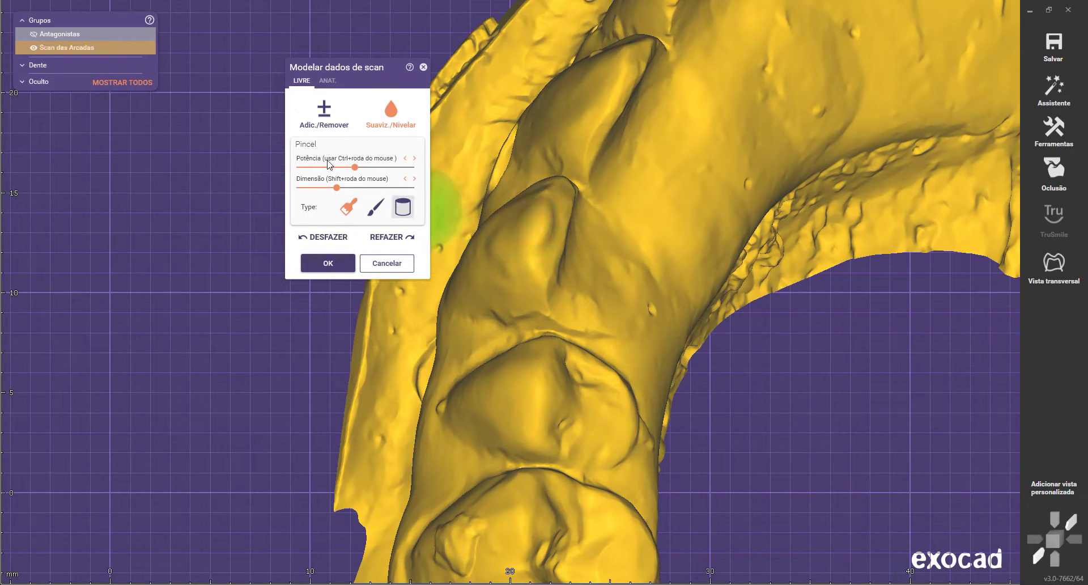
{"action": "left_click_drag", "start_coordinate": [337, 187], "coordinate": [213, 195]}
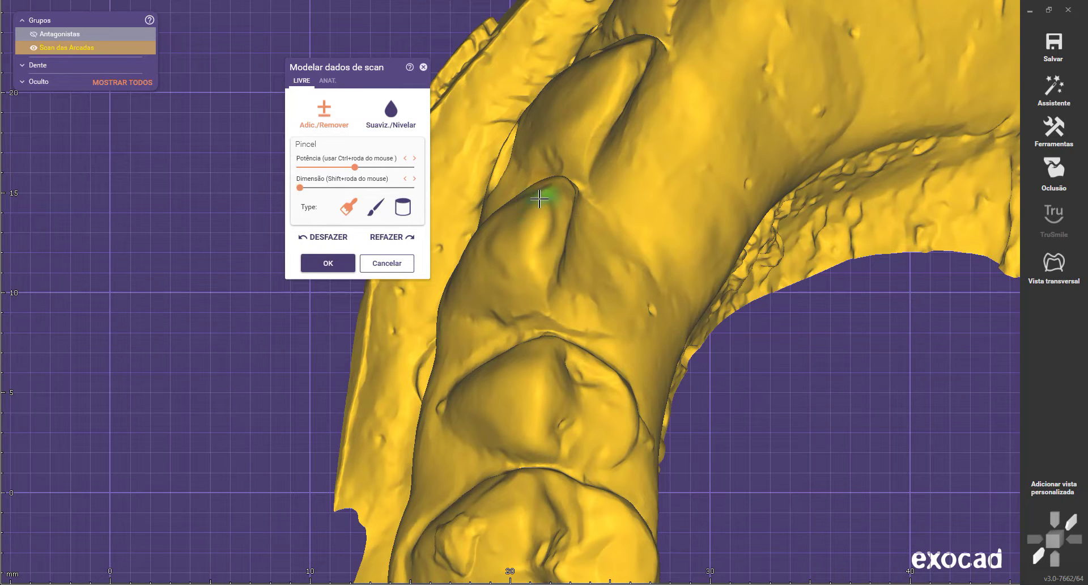
{"action": "scroll", "coordinate": [505, 272], "scroll_direction": "up", "scroll_amount": 3}
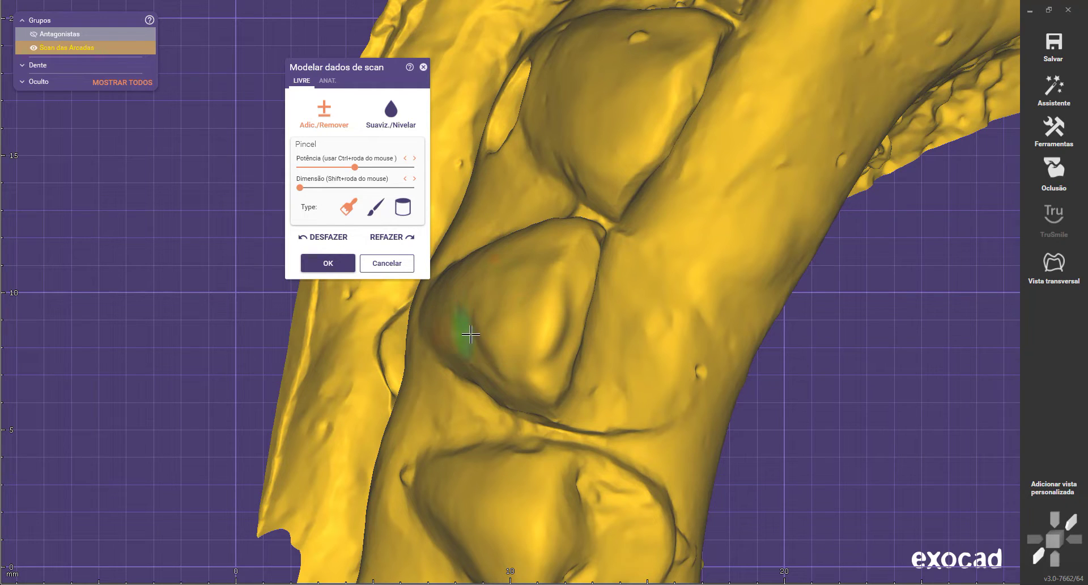
{"action": "scroll", "coordinate": [486, 354], "scroll_direction": "down", "scroll_amount": 6}
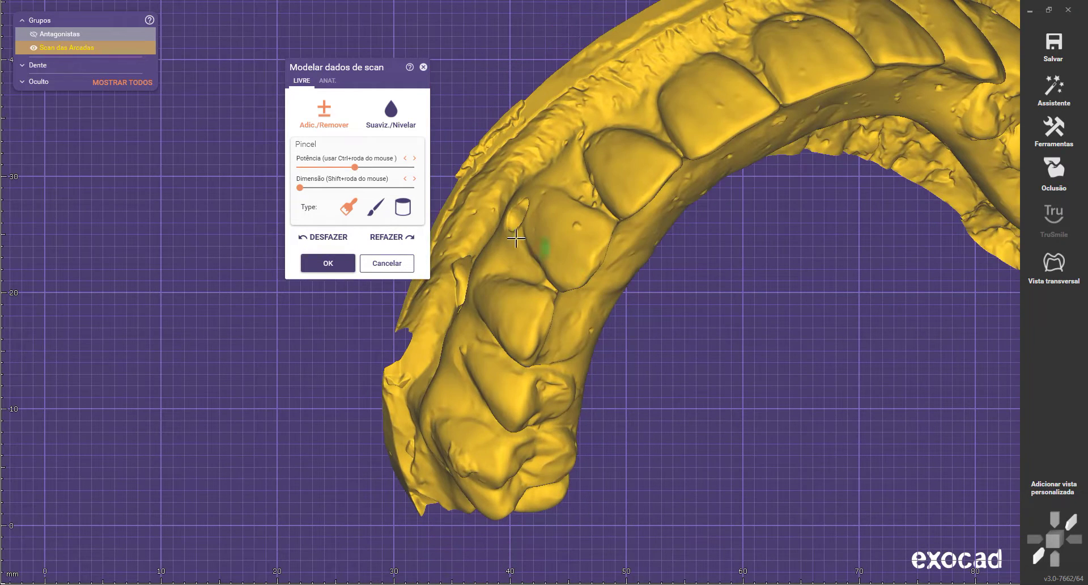
Step: Smooth the irregularities beside the upper premolars using the smooth/level mode with the smallest brush
{"action": "left_click", "coordinate": [388, 124]}
{"action": "scroll", "coordinate": [552, 230], "scroll_direction": "up", "scroll_amount": 3}
{"action": "scroll", "coordinate": [596, 235], "scroll_direction": "down", "scroll_amount": 3}
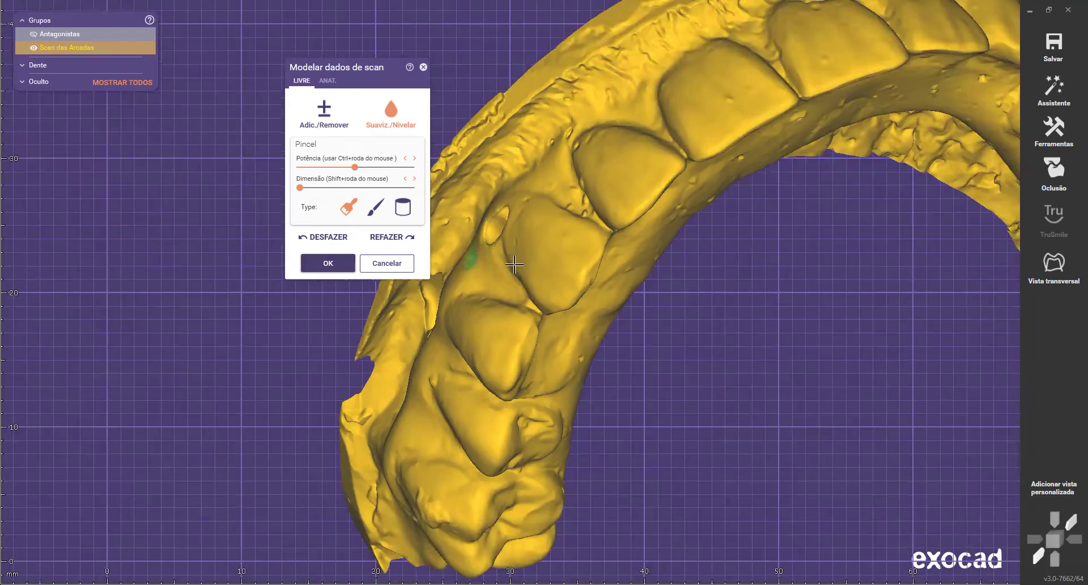
{"action": "right_click_drag", "start_coordinate": [474, 255], "coordinate": [764, 295]}
{"action": "scroll", "coordinate": [763, 294], "scroll_direction": "down", "scroll_amount": 3}
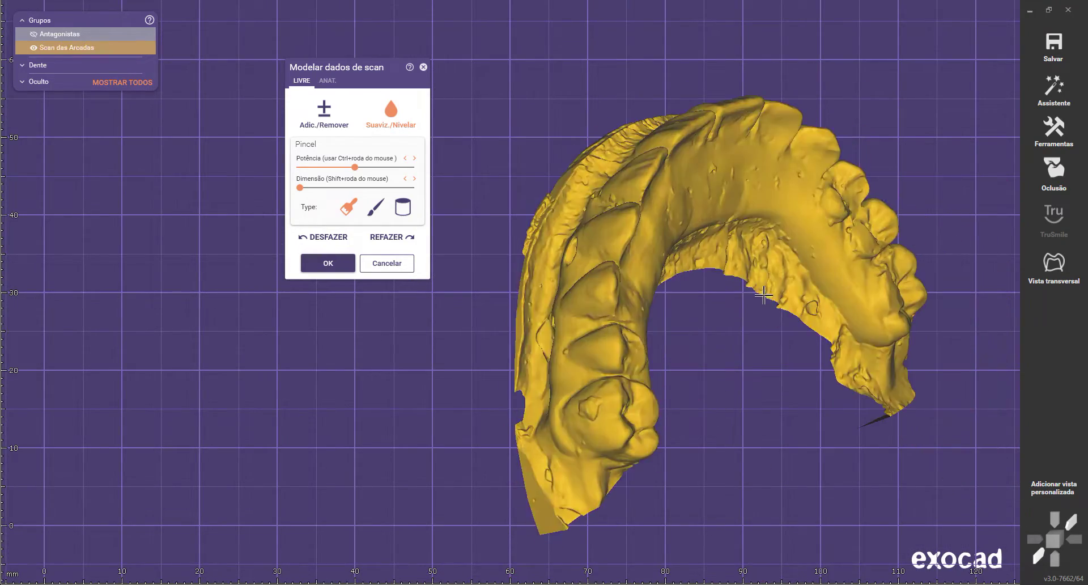
{"action": "scroll", "coordinate": [585, 431], "scroll_direction": "up", "scroll_amount": 3}
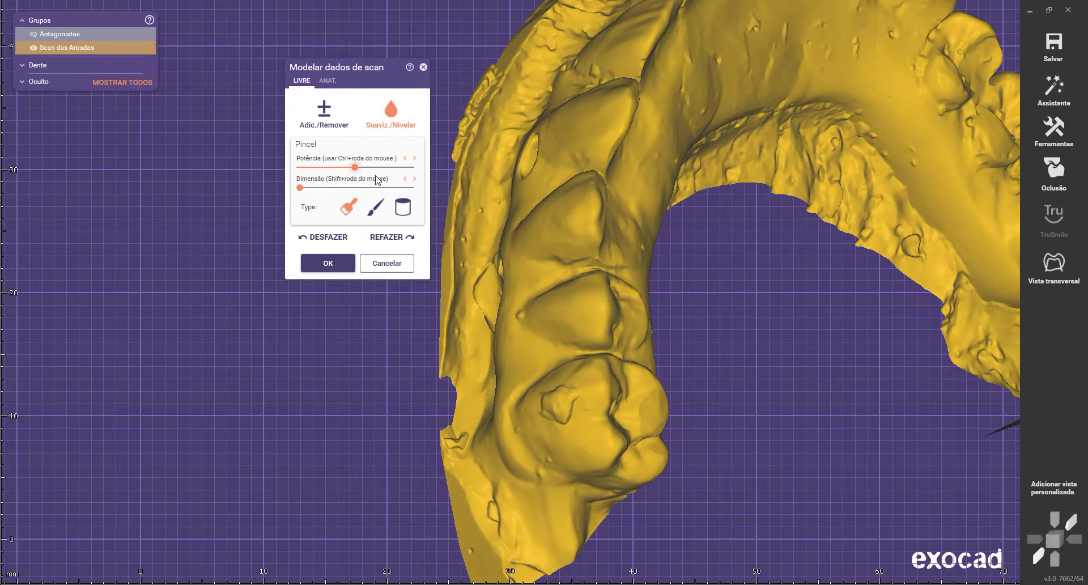
Step: Increase the brush strength and size, smooth out the irregular bump on the upper molar, and apply the scan modelling
{"action": "left_click", "coordinate": [365, 167]}
{"action": "scroll", "coordinate": [594, 433], "scroll_direction": "up", "scroll_amount": 2}
{"action": "scroll", "coordinate": [552, 412], "scroll_direction": "up", "scroll_amount": 2}
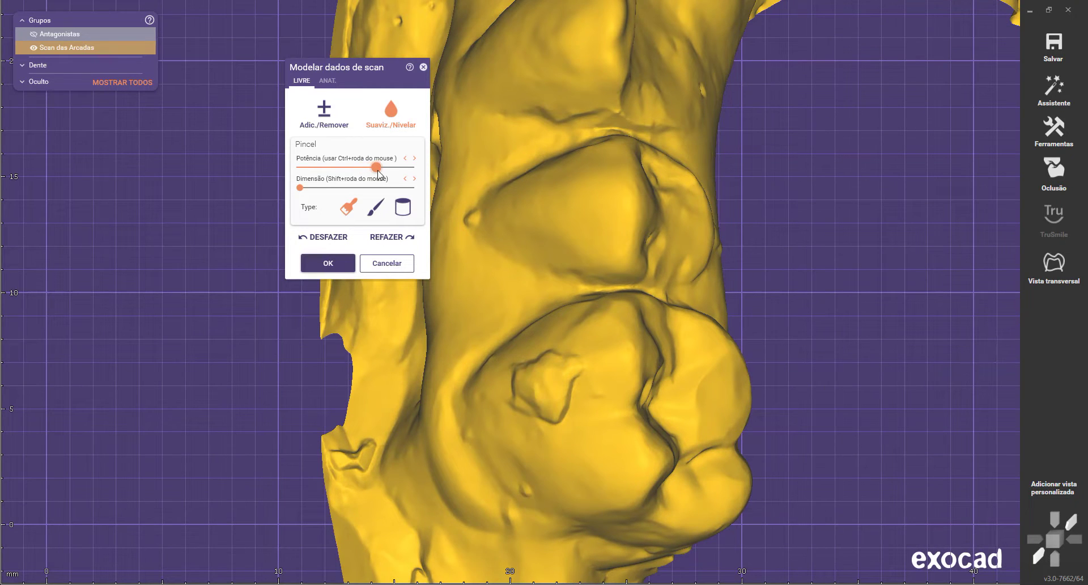
{"action": "left_click_drag", "start_coordinate": [552, 369], "coordinate": [549, 371]}
{"action": "left_click_drag", "start_coordinate": [303, 187], "coordinate": [327, 188]}
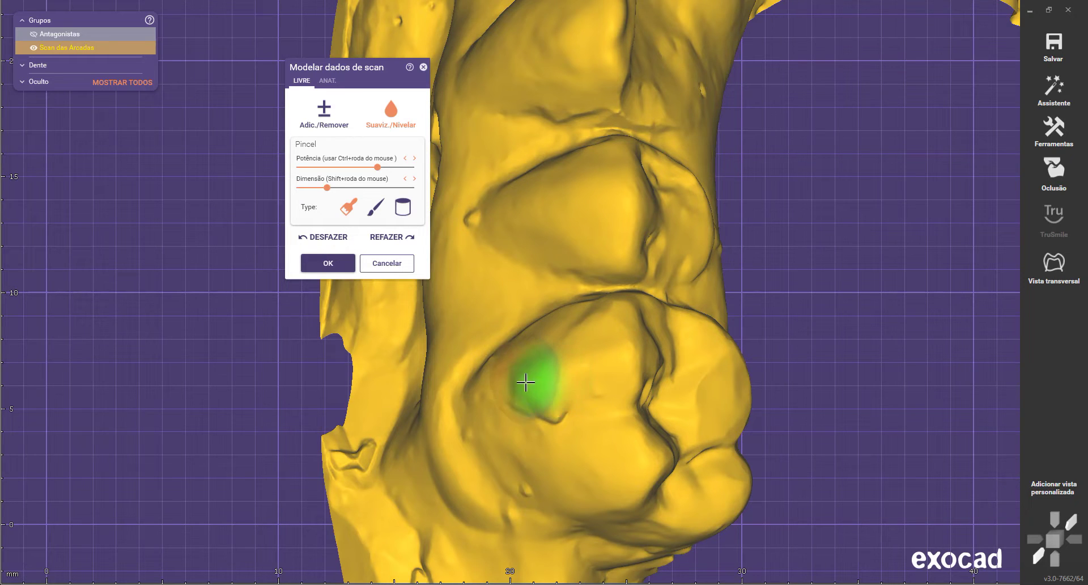
{"action": "scroll", "coordinate": [533, 408], "scroll_direction": "down", "scroll_amount": 1}
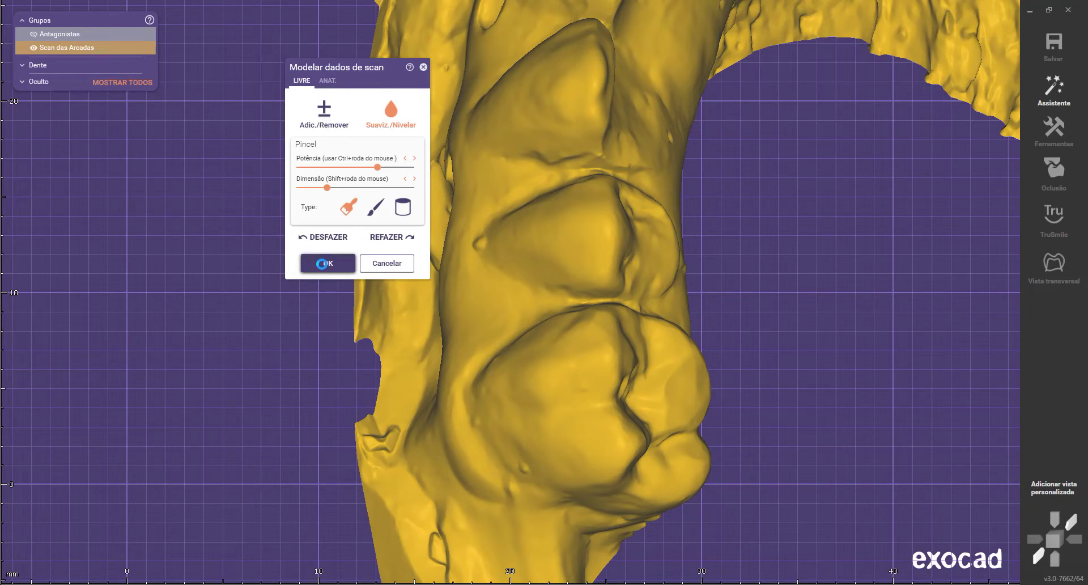
Step: Show the antagonist at full opacity and hide the upper arch scan
{"action": "left_click", "coordinate": [34, 34]}
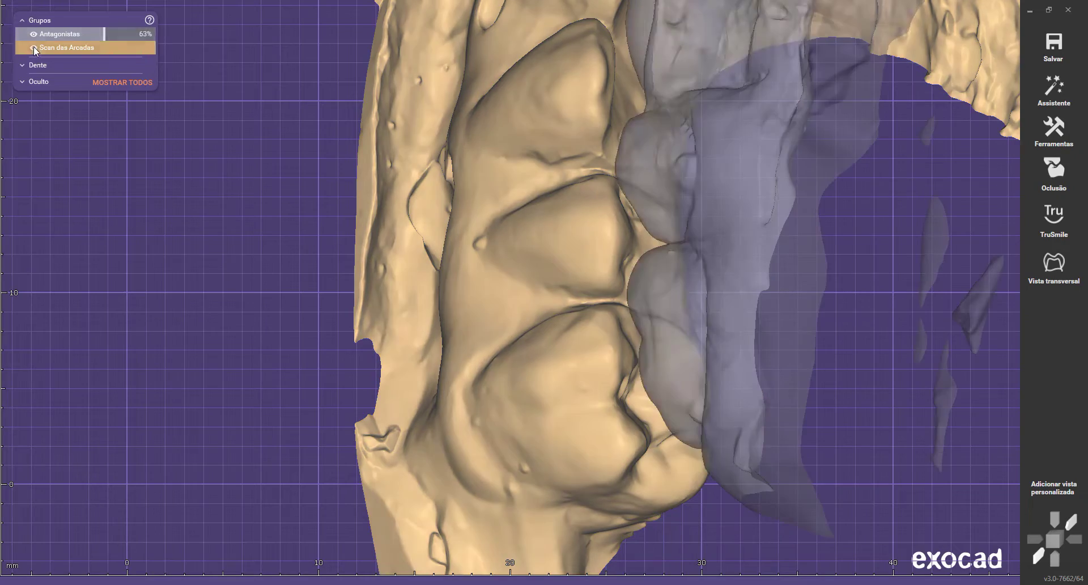
{"action": "left_click", "coordinate": [34, 50]}
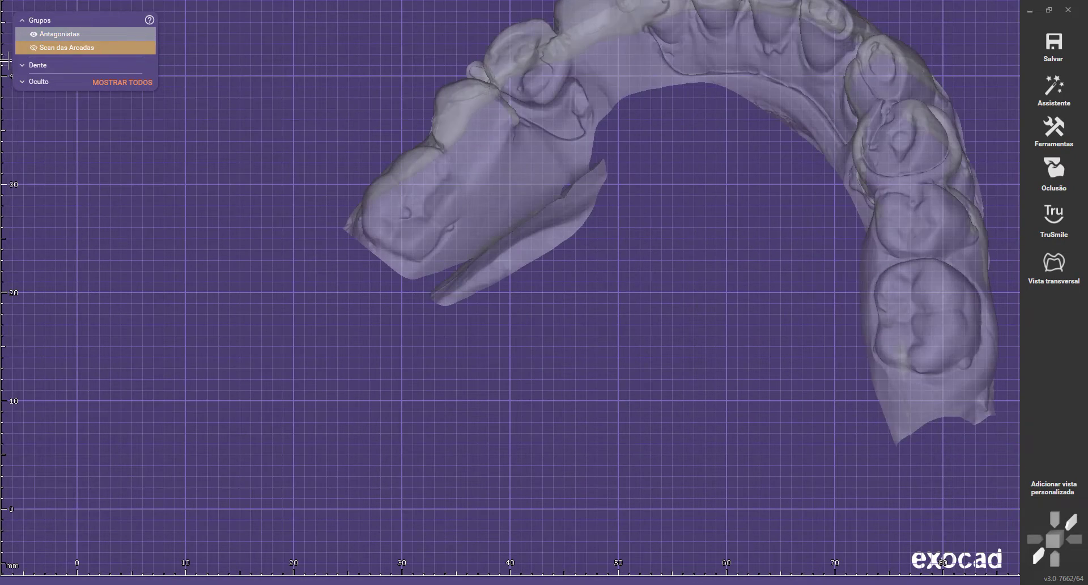
{"action": "left_click_drag", "start_coordinate": [41, 36], "coordinate": [164, 68]}
Step: Open the antagonist for mesh editing and delete the loose fragments and lingual flap inside the arch, selecting through the mesh
{"action": "right_click_drag", "start_coordinate": [609, 266], "coordinate": [181, 189]}
{"action": "scroll", "coordinate": [652, 259], "scroll_direction": "up", "scroll_amount": 5}
{"action": "scroll", "coordinate": [615, 261], "scroll_direction": "down", "scroll_amount": 1}
{"action": "scroll", "coordinate": [484, 203], "scroll_direction": "down", "scroll_amount": 1}
{"action": "scroll", "coordinate": [468, 98], "scroll_direction": "down", "scroll_amount": 3}
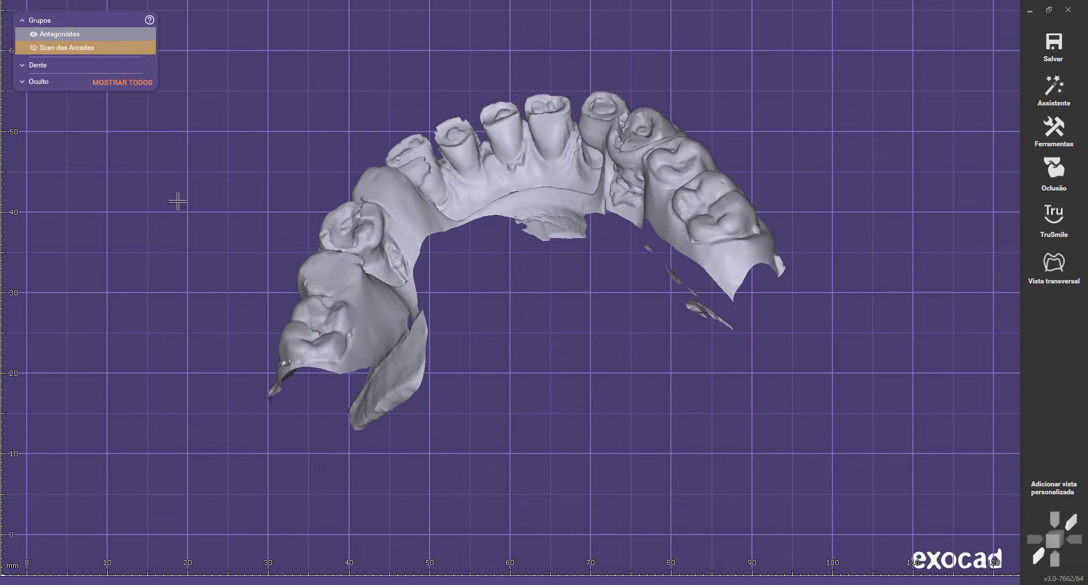
{"action": "right_click_drag", "start_coordinate": [979, 190], "coordinate": [697, 273]}
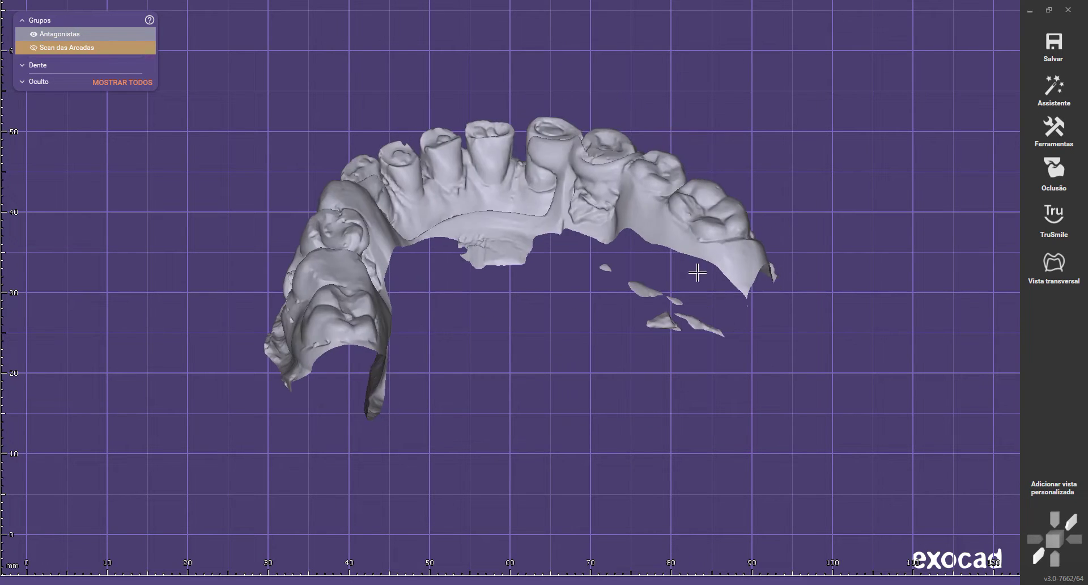
{"action": "right_click", "coordinate": [688, 208]}
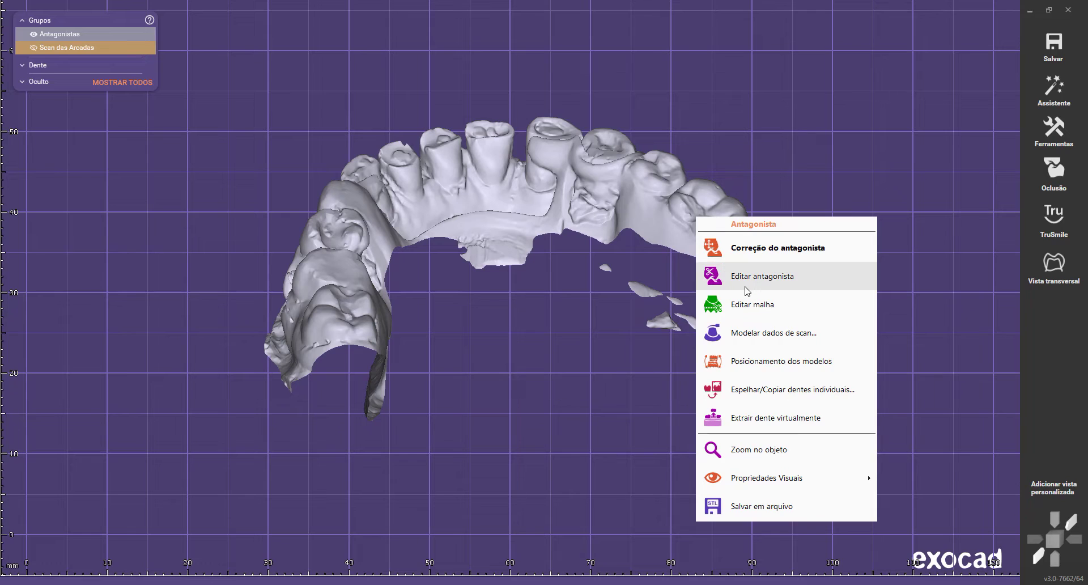
{"action": "left_click", "coordinate": [754, 302]}
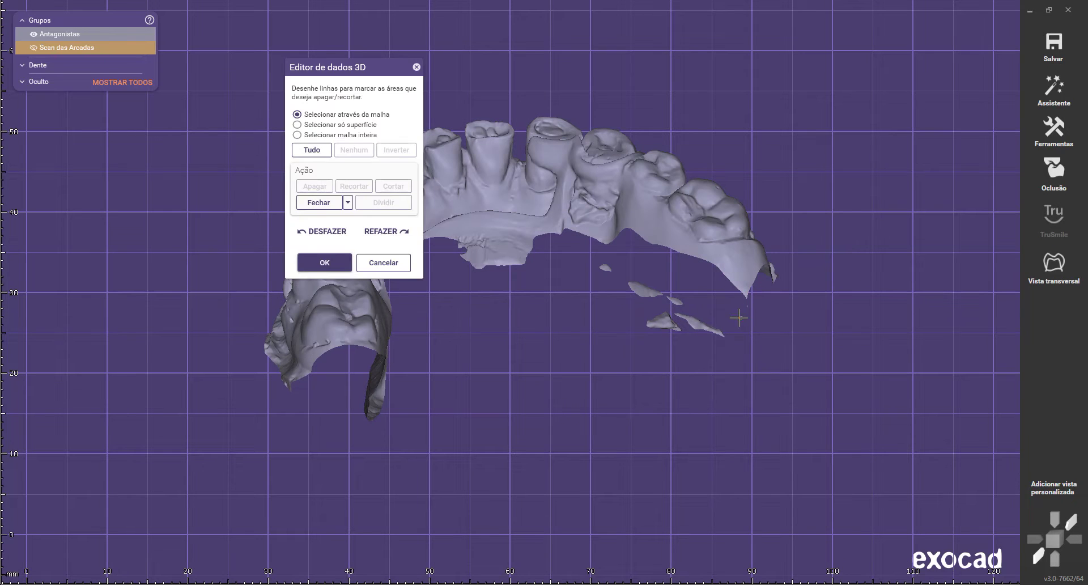
{"action": "left_click_drag", "start_coordinate": [739, 318], "coordinate": [639, 269]}
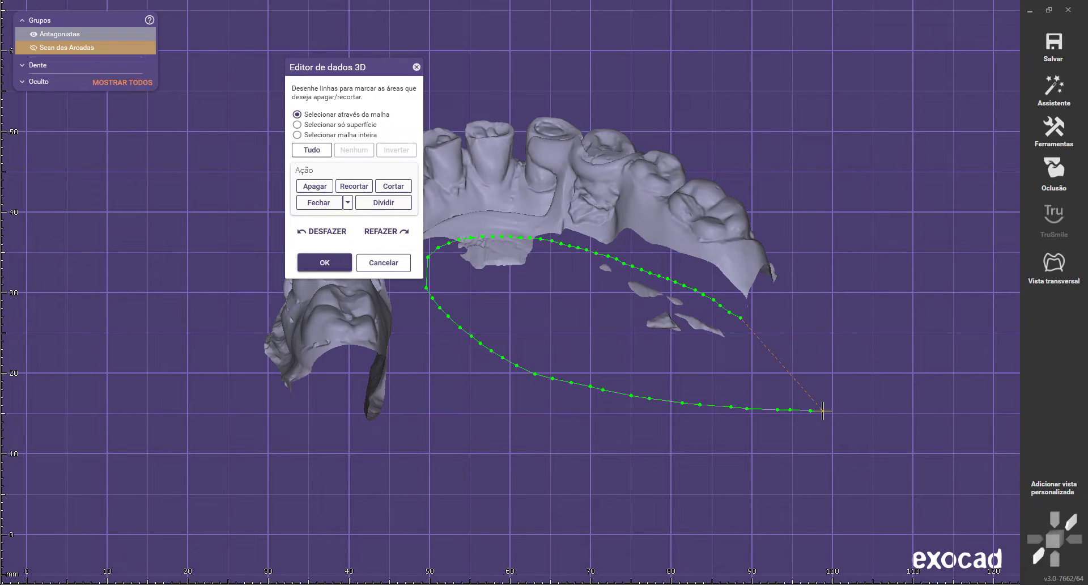
Step: Trim the remaining excess scan data along the antagonist's inner border in the mesh editor
{"action": "scroll", "coordinate": [726, 328], "scroll_direction": "down", "scroll_amount": 3}
{"action": "mouse_move", "coordinate": [726, 328]}
{"action": "right_mouse_down"}
{"action": "mouse_move", "coordinate": [641, 347]}
{"action": "mouse_move", "coordinate": [612, 326]}
{"action": "mouse_move", "coordinate": [590, 278]}
{"action": "right_mouse_up"}
{"action": "scroll", "coordinate": [612, 326], "scroll_direction": "up", "scroll_amount": 3}
{"action": "left_click_drag", "start_coordinate": [577, 265], "coordinate": [517, 320]}
{"action": "left_click_drag", "start_coordinate": [611, 273], "coordinate": [611, 259]}
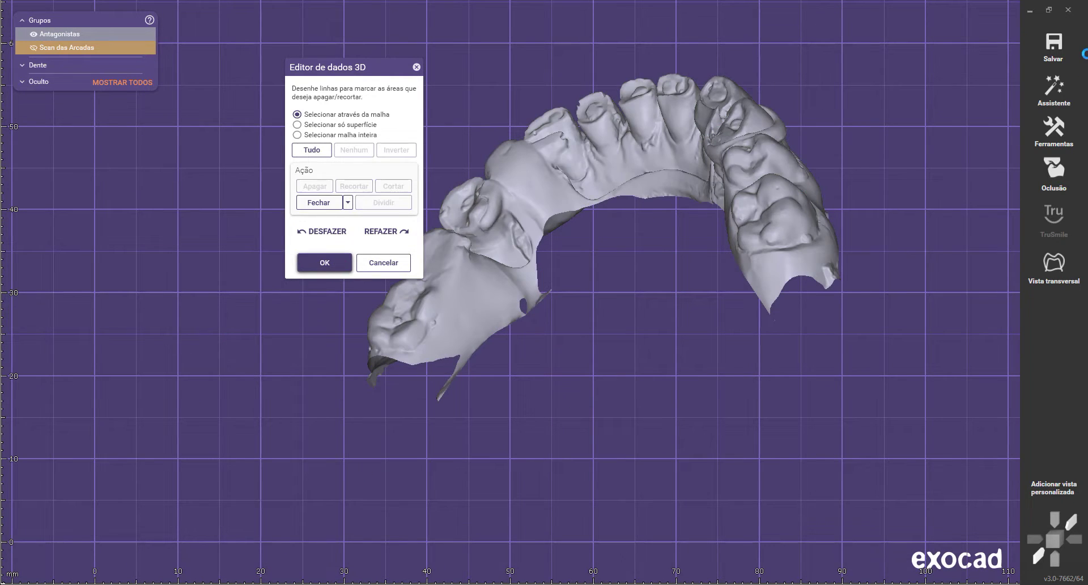
Step: Run the design wizard, accepting the scan orientation and generating the splint interior with 0.03 mm offset and undercuts allowed up to 0.1 mm
{"action": "left_click", "coordinate": [1054, 89]}
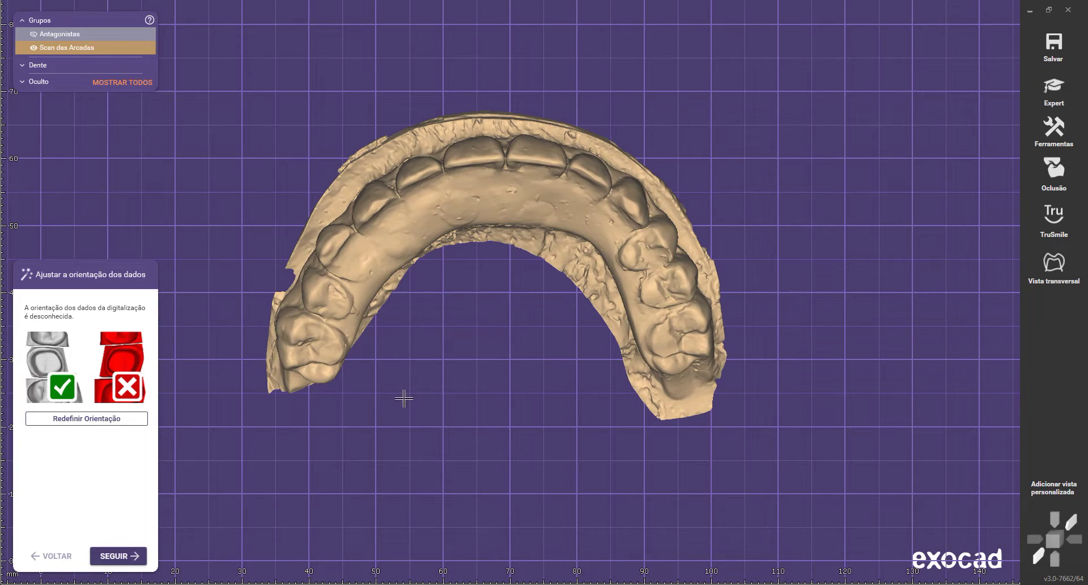
{"action": "left_click", "coordinate": [115, 556]}
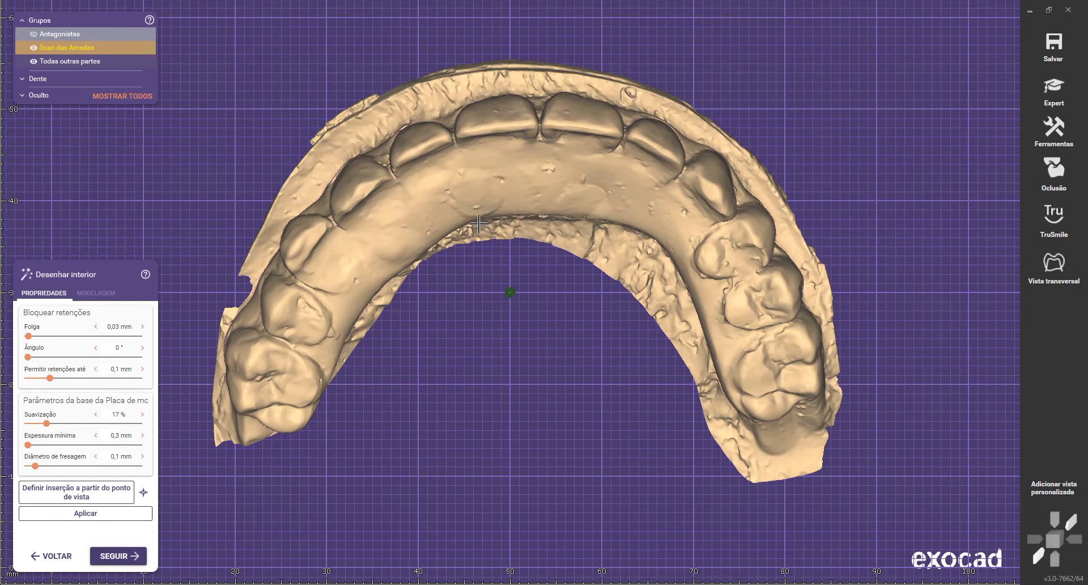
{"action": "scroll", "coordinate": [479, 224], "scroll_direction": "down", "scroll_amount": 1}
{"action": "right_click_drag", "start_coordinate": [529, 356], "coordinate": [500, 298]}
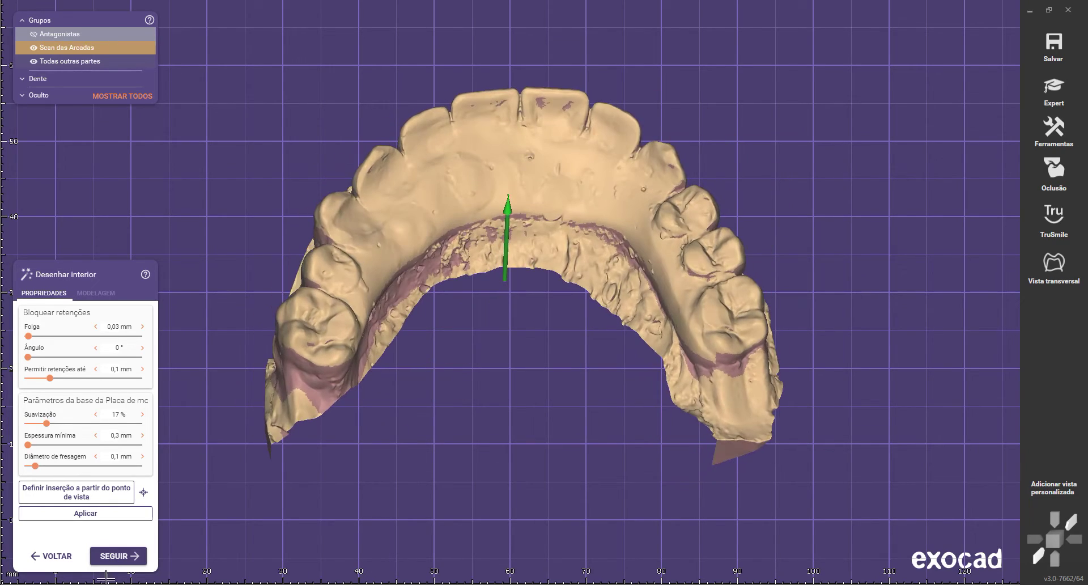
{"action": "right_click_drag", "start_coordinate": [537, 379], "coordinate": [530, 395]}
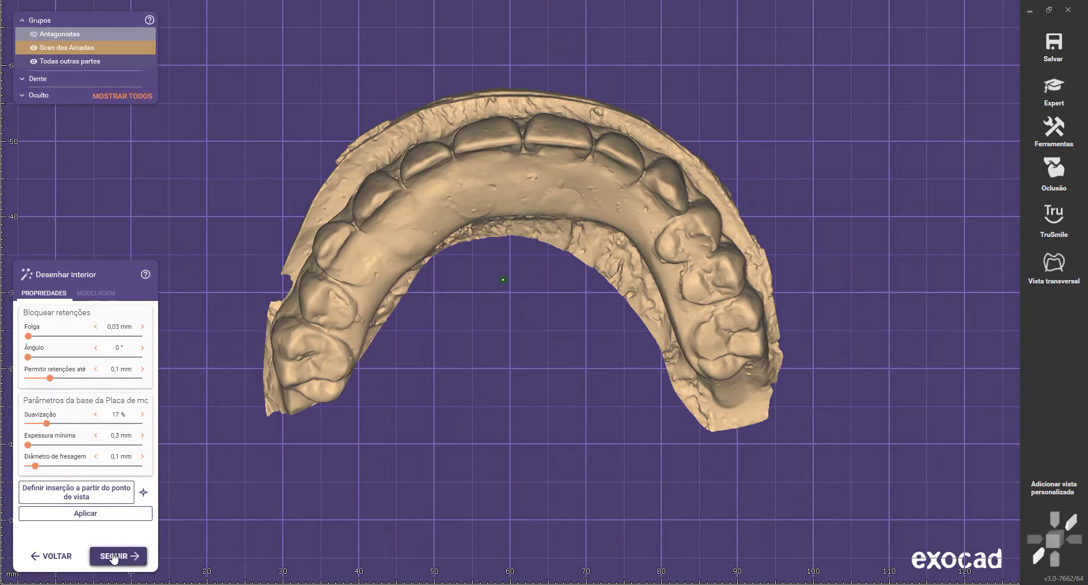
{"action": "left_click", "coordinate": [114, 556]}
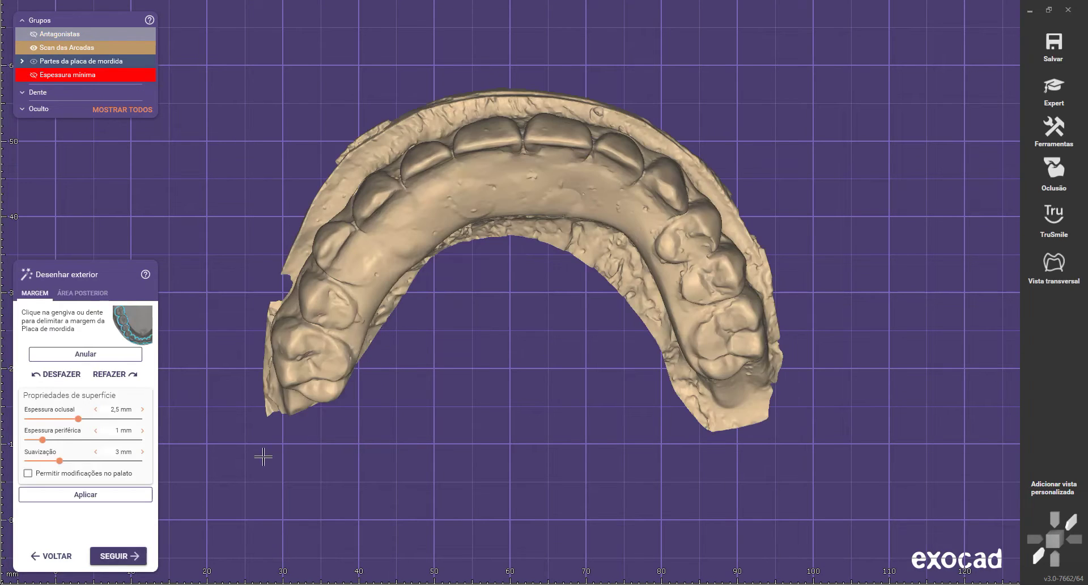
Step: Place the splint margin points along the palatal side of the upper arch, from one last molar to the other
{"action": "right_click_drag", "start_coordinate": [524, 179], "coordinate": [500, 175]}
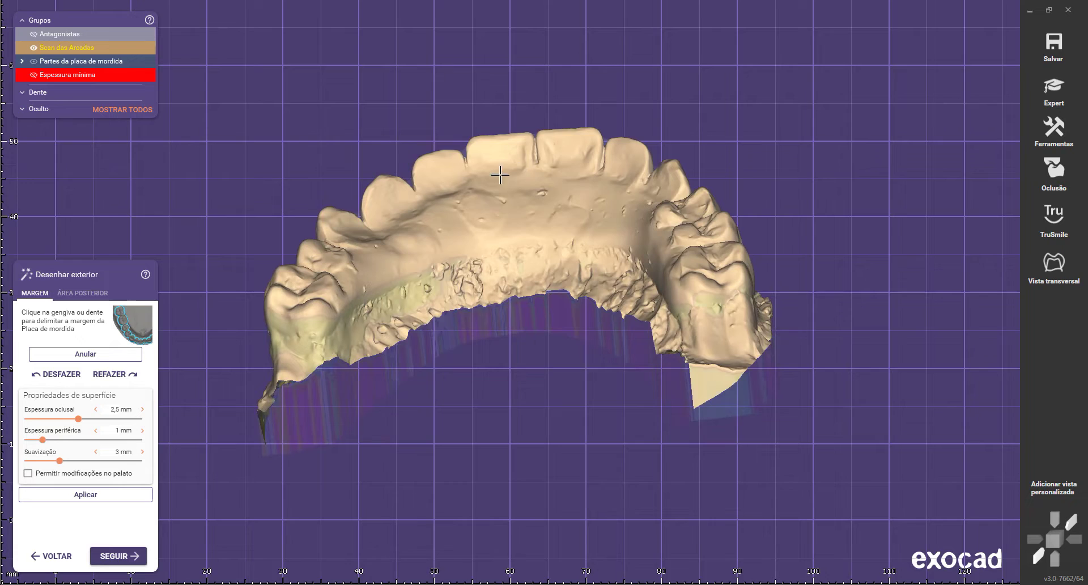
{"action": "scroll", "coordinate": [316, 336], "scroll_direction": "up", "scroll_amount": 3}
{"action": "left_click", "coordinate": [385, 262]}
{"action": "left_click", "coordinate": [467, 233]}
{"action": "left_click", "coordinate": [539, 213]}
{"action": "right_click_drag", "start_coordinate": [682, 221], "coordinate": [667, 222]}
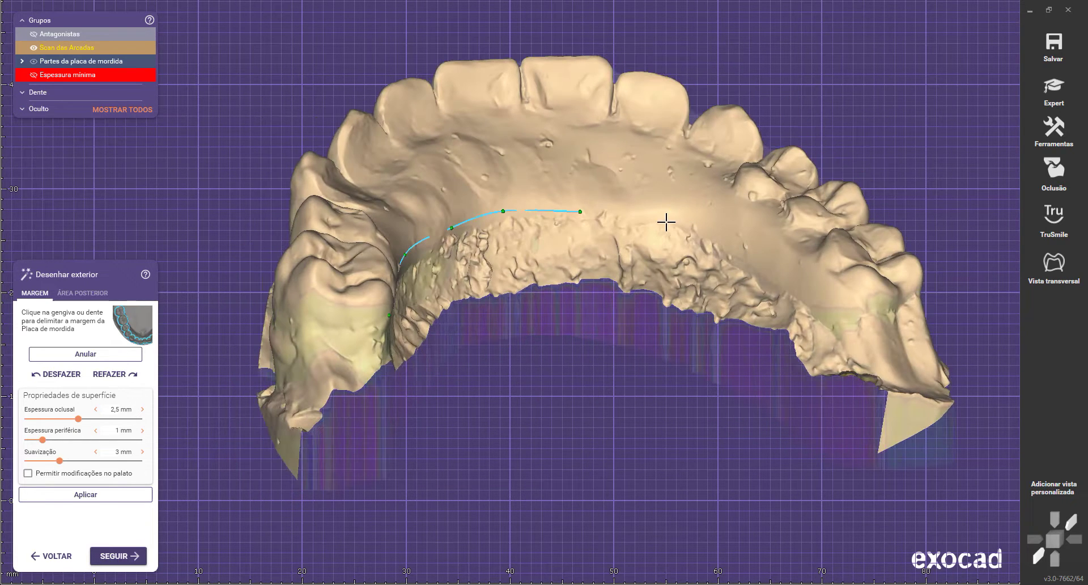
{"action": "left_click", "coordinate": [674, 220]}
{"action": "left_click", "coordinate": [726, 242]}
{"action": "left_click", "coordinate": [798, 287]}
{"action": "left_click", "coordinate": [842, 311]}
Step: Continue the splint margin along the buccal surfaces of one side, from the posterior teeth to the lateral incisor
{"action": "right_click_drag", "start_coordinate": [857, 311], "coordinate": [826, 279]}
{"action": "left_click", "coordinate": [334, 298]}
{"action": "left_click", "coordinate": [403, 299]}
{"action": "left_click", "coordinate": [481, 297]}
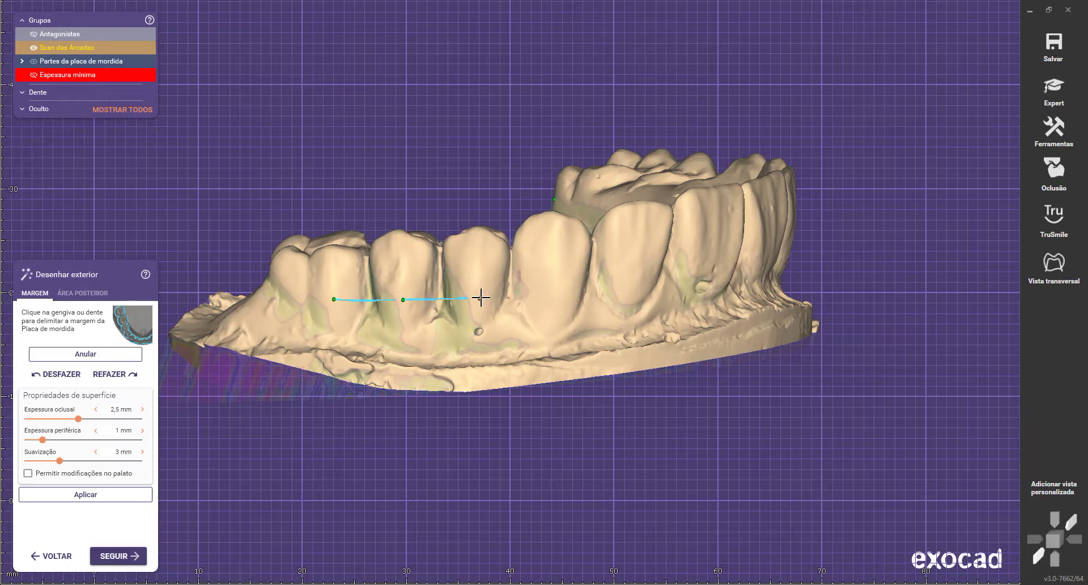
{"action": "right_click_drag", "start_coordinate": [488, 299], "coordinate": [380, 294]}
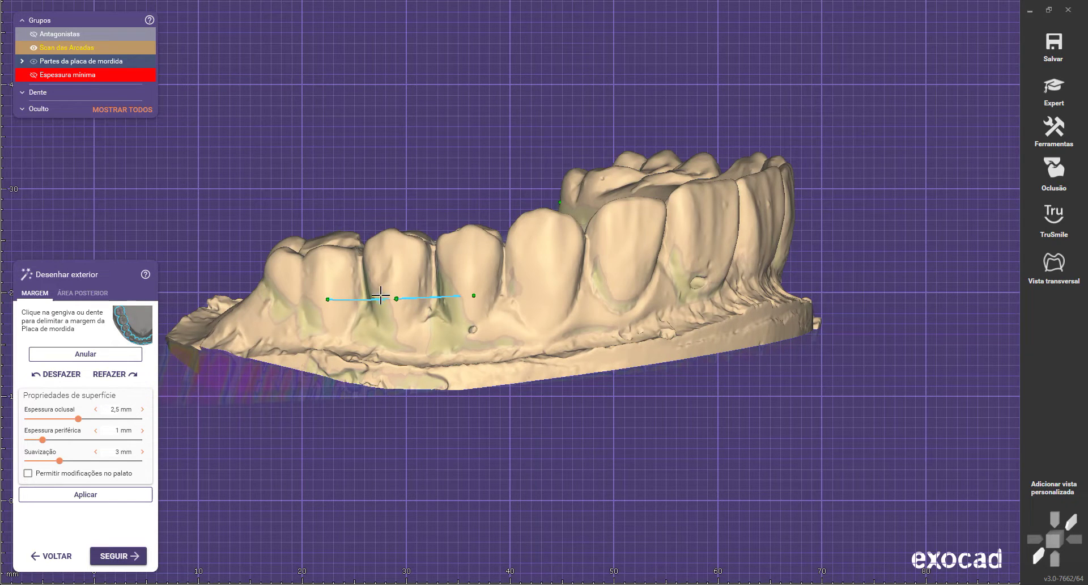
{"action": "left_click", "coordinate": [556, 287]}
{"action": "left_click", "coordinate": [637, 268]}
Step: Extend the splint margin across the front teeth and along the opposite buccal side to the last molar
{"action": "right_click_drag", "start_coordinate": [777, 270], "coordinate": [498, 301]}
{"action": "left_click", "coordinate": [494, 288]}
{"action": "left_click", "coordinate": [593, 288]}
{"action": "left_click", "coordinate": [686, 287]}
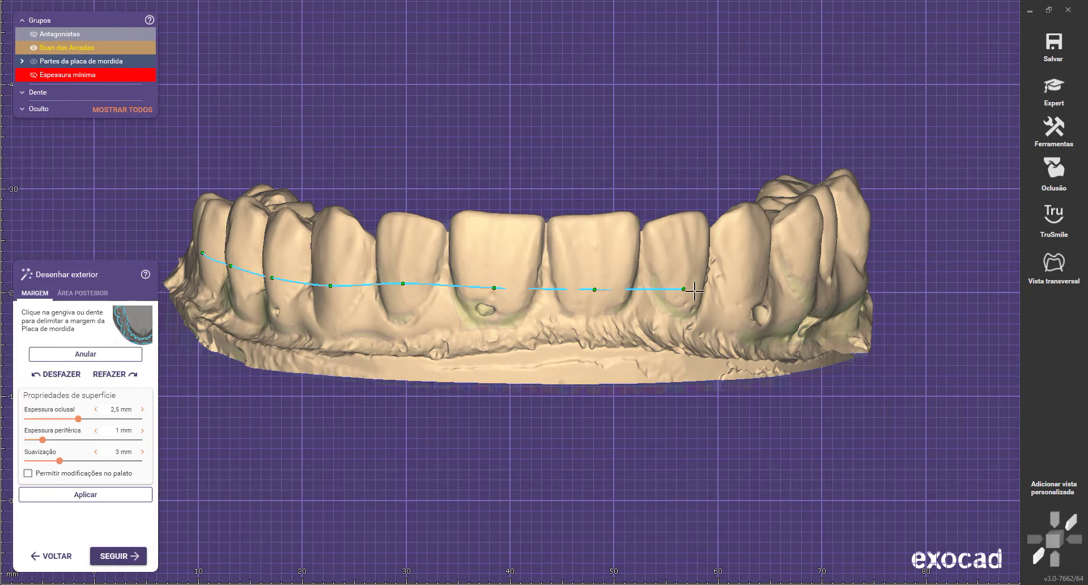
{"action": "right_click_drag", "start_coordinate": [715, 299], "coordinate": [694, 292]}
{"action": "left_click", "coordinate": [600, 282]}
{"action": "left_click", "coordinate": [704, 271]}
{"action": "left_click", "coordinate": [765, 249]}
{"action": "left_click", "coordinate": [850, 233]}
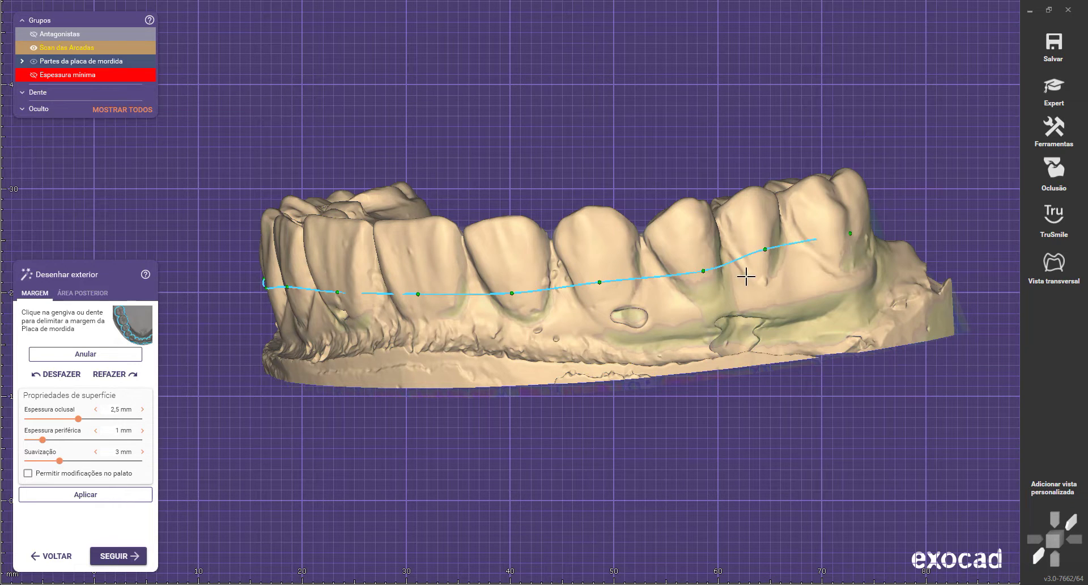
Step: Close the splint margin loop behind the last molar and generate the outer splint surface
{"action": "right_click_drag", "start_coordinate": [745, 286], "coordinate": [746, 235]}
{"action": "right_click_drag", "start_coordinate": [682, 245], "coordinate": [427, 257]}
{"action": "right_click_drag", "start_coordinate": [436, 301], "coordinate": [312, 332]}
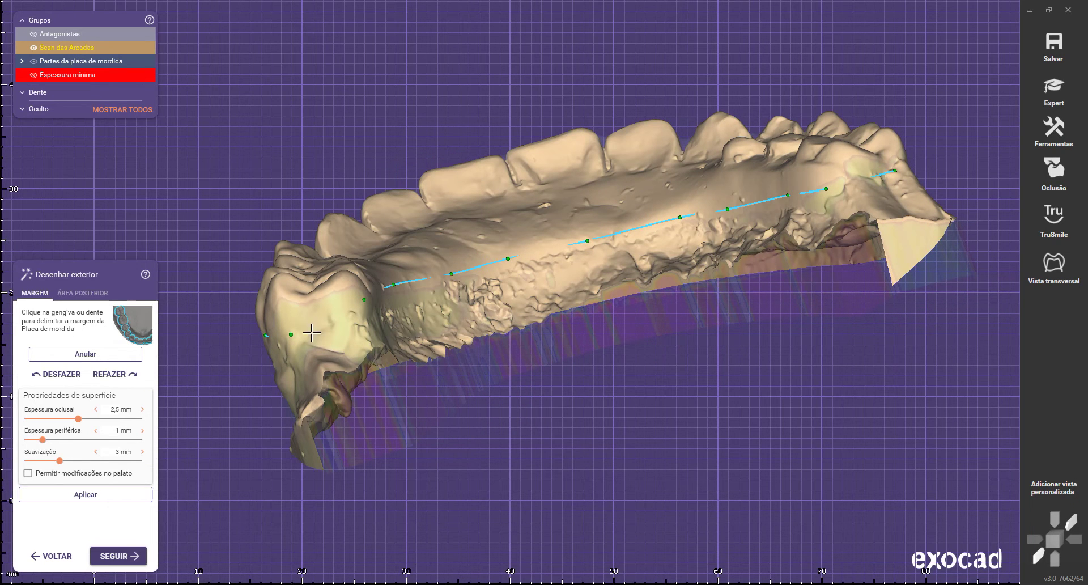
{"action": "left_click", "coordinate": [363, 303]}
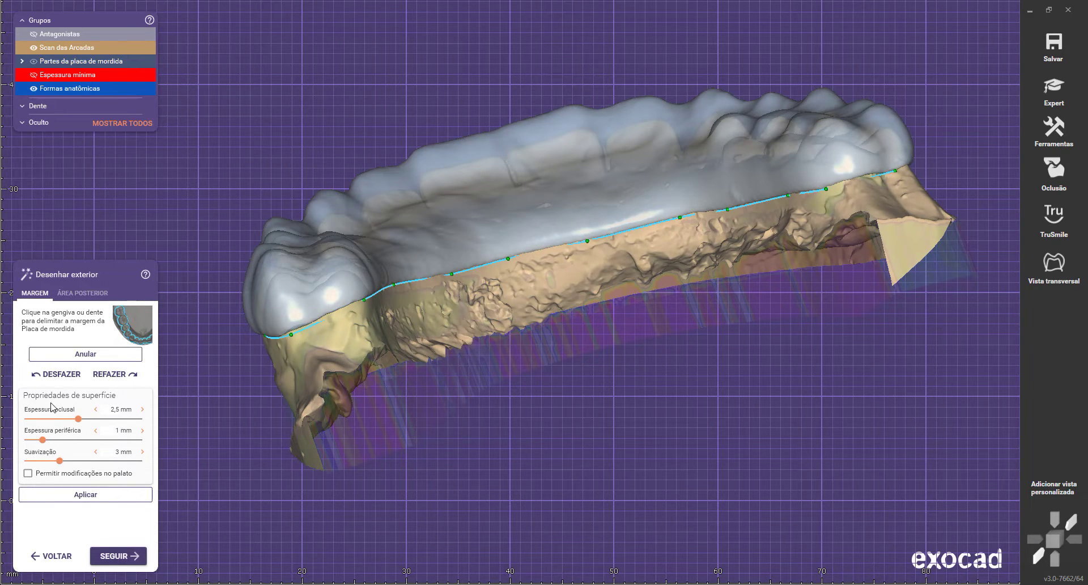
Step: Set occlusal thickness to 5 mm, peripheral thickness to 2.55 mm and smoothing to 10 mm, and proceed to modelling the splint exterior
{"action": "left_click_drag", "start_coordinate": [79, 419], "coordinate": [291, 414]}
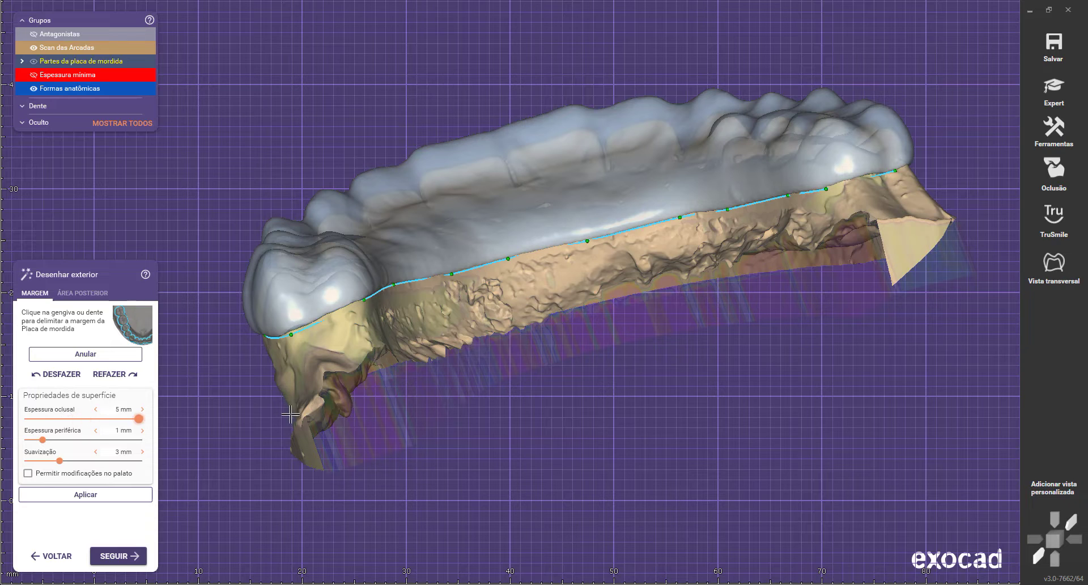
{"action": "left_click_drag", "start_coordinate": [43, 440], "coordinate": [283, 498]}
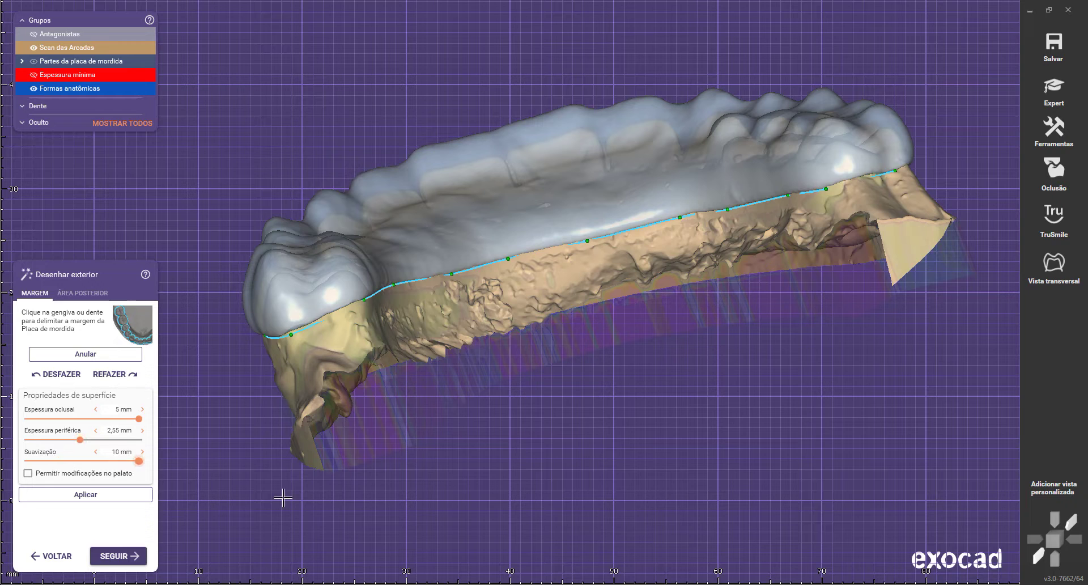
{"action": "left_click", "coordinate": [118, 556]}
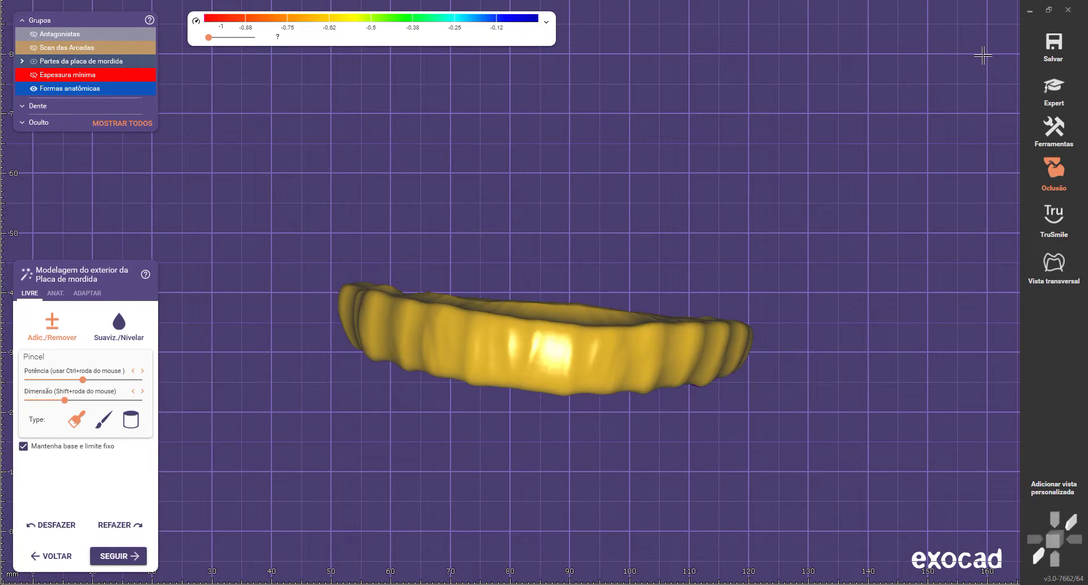
Step: Switch to expert mode and start the virtual articulator, moving its settings clear of the model
{"action": "left_click", "coordinate": [1054, 87]}
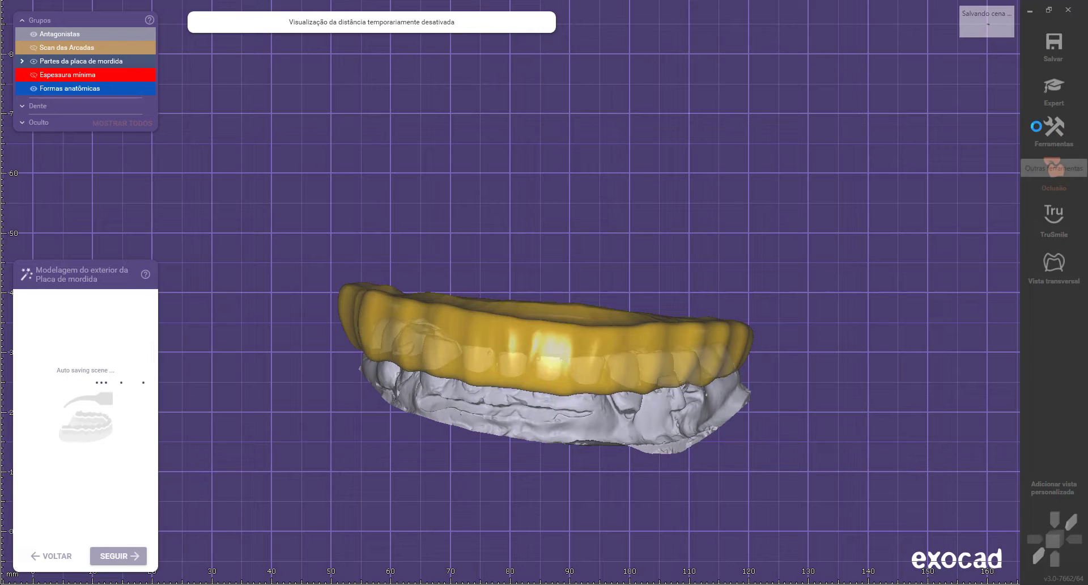
{"action": "left_click", "coordinate": [1055, 128]}
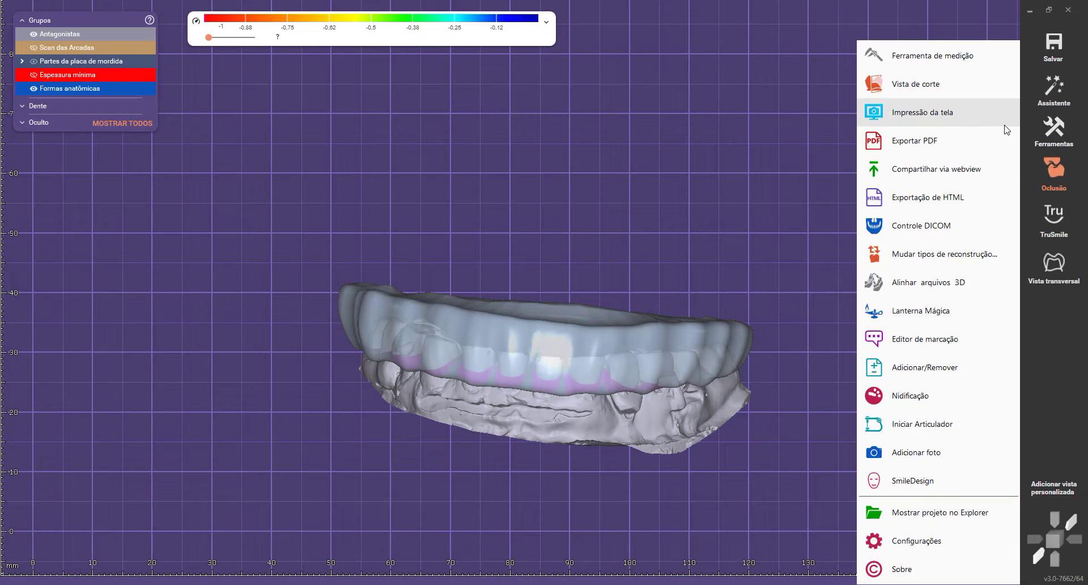
{"action": "left_click", "coordinate": [902, 432]}
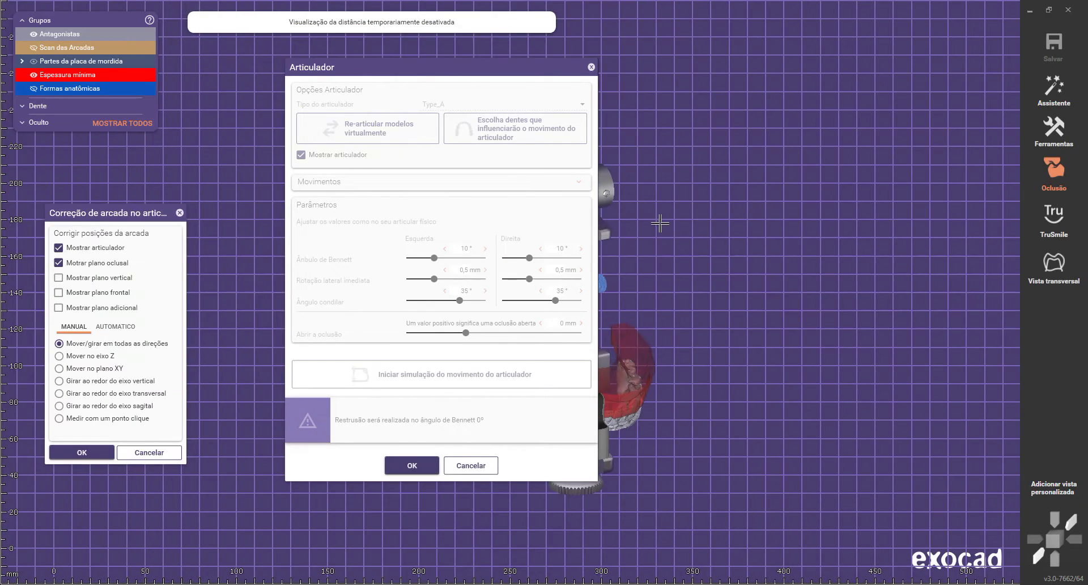
{"action": "left_click_drag", "start_coordinate": [482, 71], "coordinate": [905, 12]}
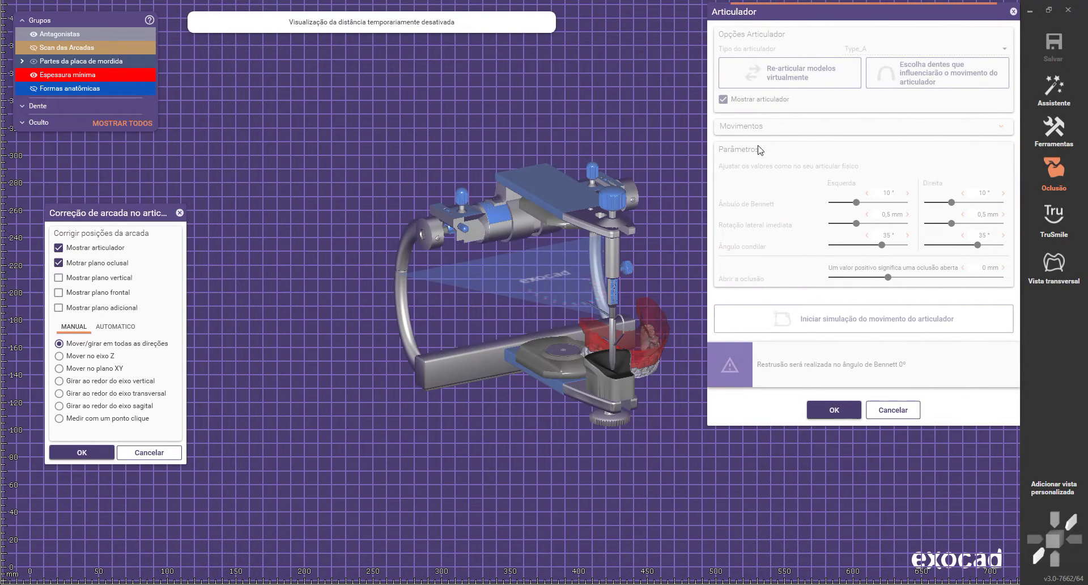
Step: Show the hidden upper jaw scan together with the antagonist in the virtual articulator
{"action": "right_click_drag", "start_coordinate": [461, 412], "coordinate": [464, 412]}
{"action": "scroll", "coordinate": [501, 314], "scroll_direction": "up", "scroll_amount": 3}
{"action": "left_click_drag", "start_coordinate": [502, 314], "coordinate": [441, 159]}
{"action": "right_click_drag", "start_coordinate": [442, 161], "coordinate": [522, 170]}
{"action": "scroll", "coordinate": [521, 171], "scroll_direction": "up", "scroll_amount": 4}
{"action": "left_click_drag", "start_coordinate": [515, 170], "coordinate": [395, 168]}
{"action": "right_click_drag", "start_coordinate": [395, 168], "coordinate": [411, 270]}
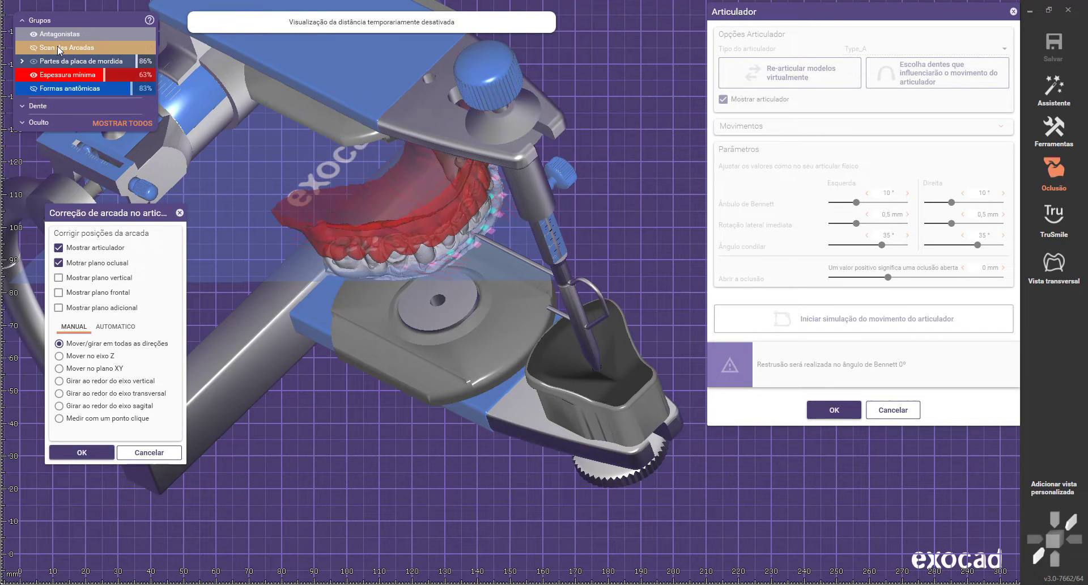
{"action": "left_click", "coordinate": [38, 48]}
Step: Accept the arch position in the articulator, leave the scan data unmodified, and handle the intersections by opening the articulator
{"action": "right_click_drag", "start_coordinate": [391, 248], "coordinate": [417, 162]}
{"action": "mouse_move", "coordinate": [416, 162]}
{"action": "left_mouse_down"}
{"action": "mouse_move", "coordinate": [418, 179]}
{"action": "mouse_move", "coordinate": [435, 171]}
{"action": "left_mouse_up"}
{"action": "right_click_drag", "start_coordinate": [434, 171], "coordinate": [462, 249]}
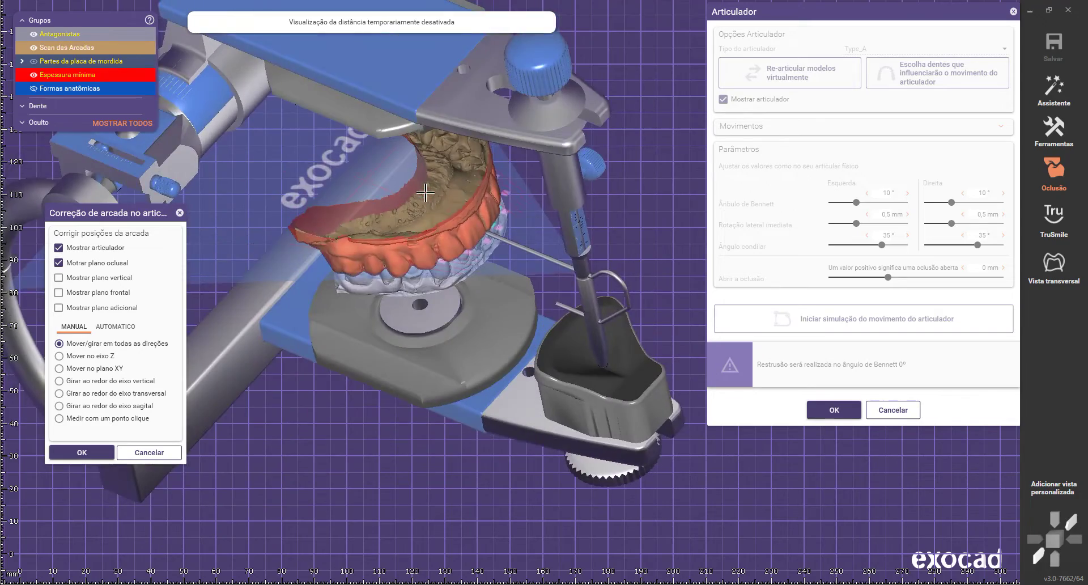
{"action": "scroll", "coordinate": [462, 250], "scroll_direction": "up", "scroll_amount": 4}
{"action": "mouse_move", "coordinate": [462, 250]}
{"action": "left_mouse_down"}
{"action": "mouse_move", "coordinate": [455, 239]}
{"action": "mouse_move", "coordinate": [457, 253]}
{"action": "left_mouse_up"}
{"action": "scroll", "coordinate": [486, 226], "scroll_direction": "down", "scroll_amount": 4}
{"action": "right_click_drag", "start_coordinate": [485, 226], "coordinate": [562, 280]}
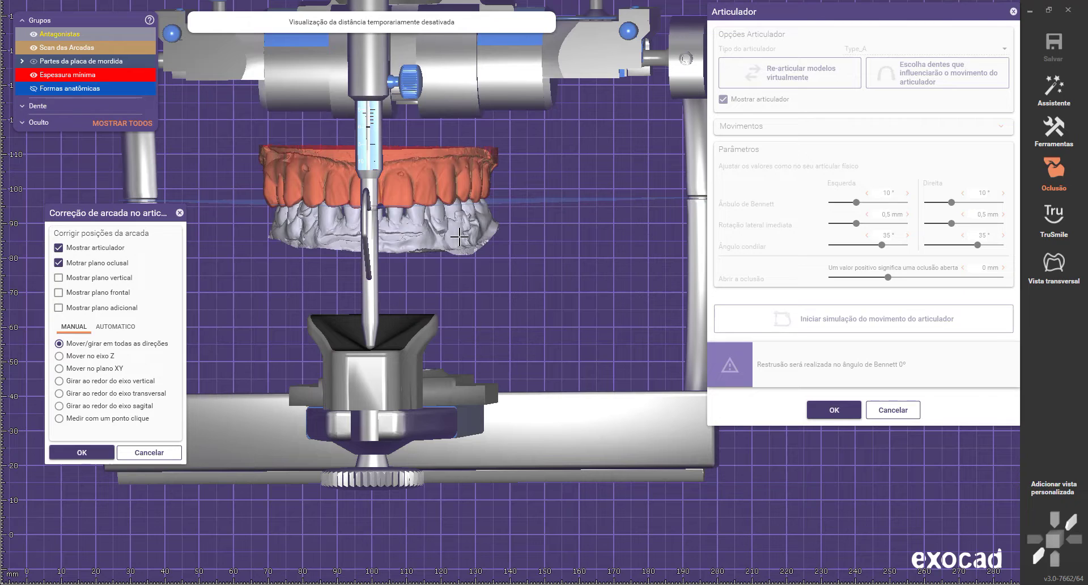
{"action": "left_click", "coordinate": [93, 457]}
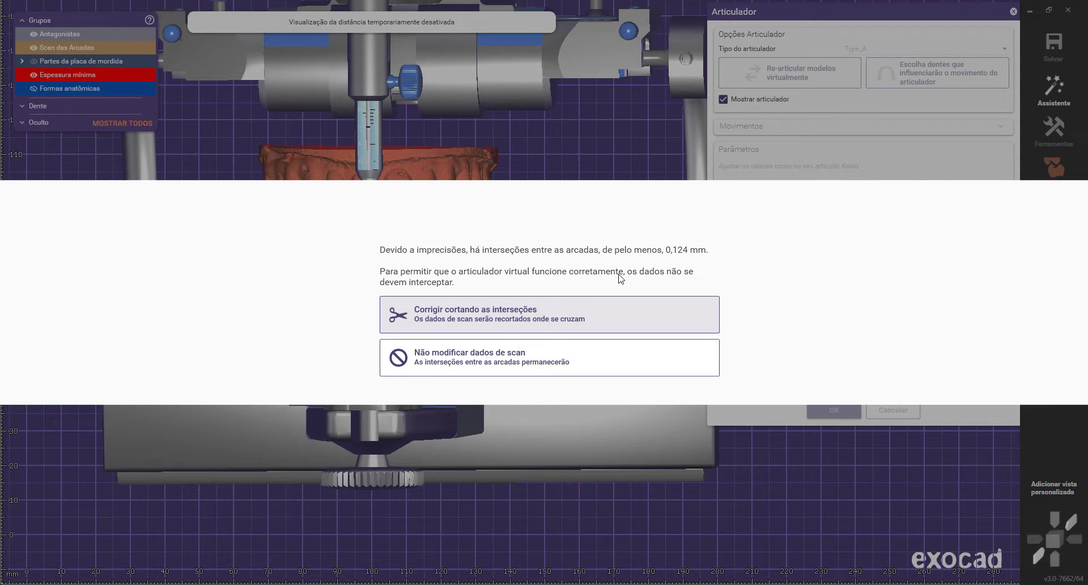
{"action": "left_click", "coordinate": [472, 355]}
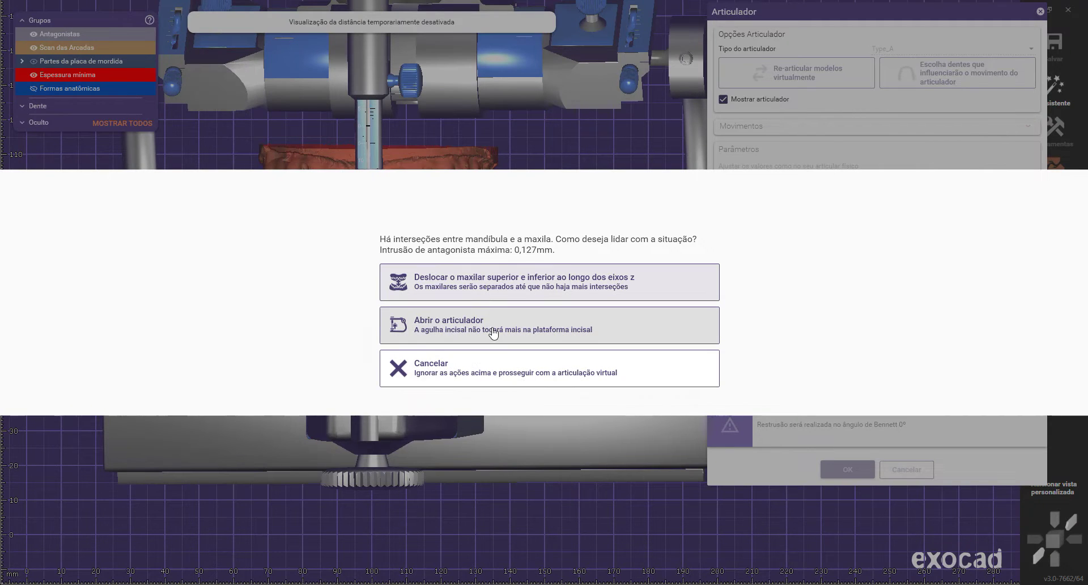
{"action": "left_click", "coordinate": [490, 325]}
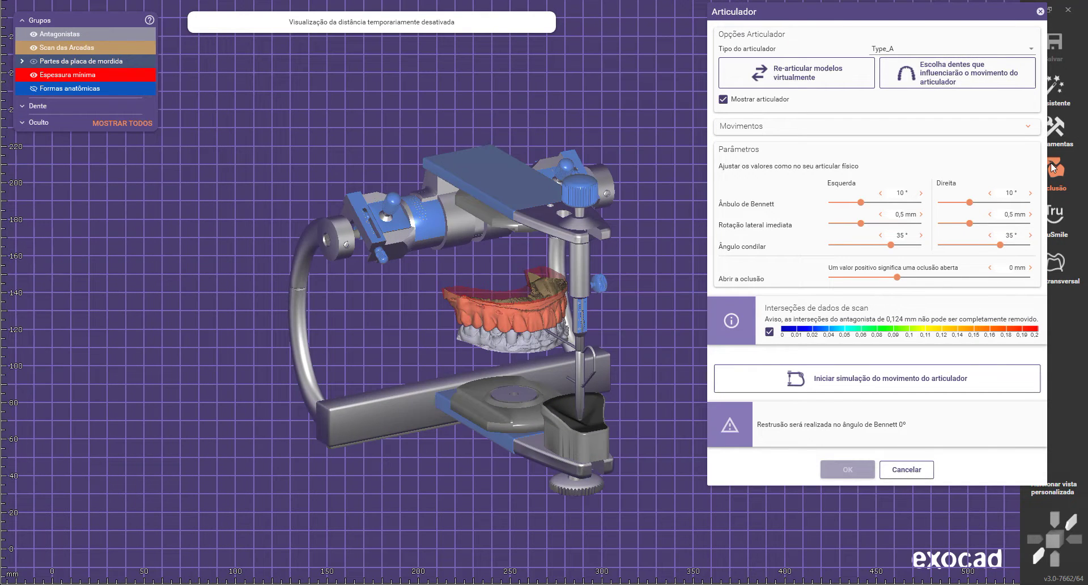
Step: Open the occlusion by 5 mm in the articulator parameters and inspect the gap between the arches
{"action": "left_click_drag", "start_coordinate": [898, 284], "coordinate": [961, 277]}
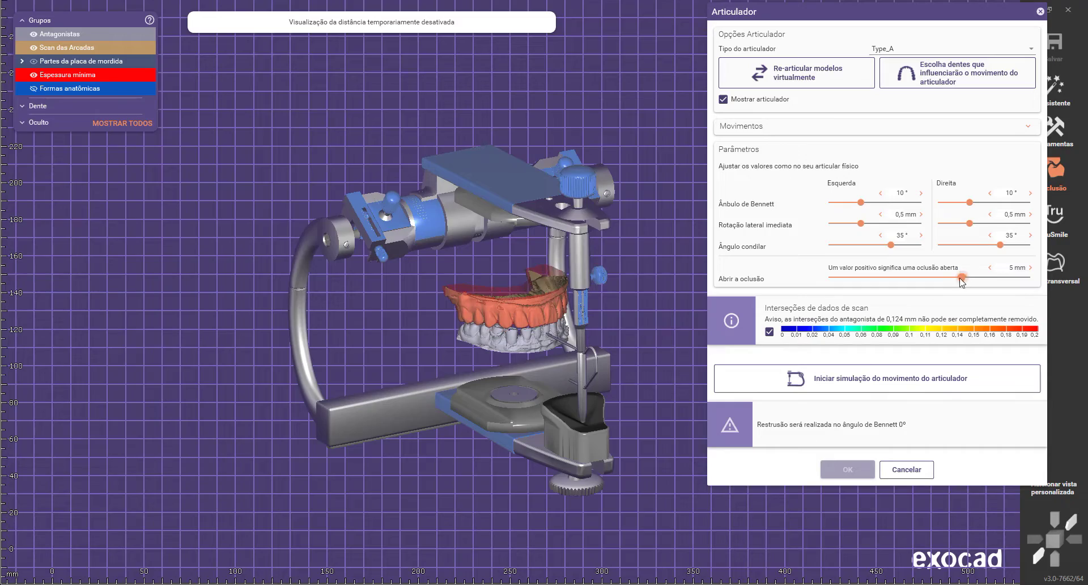
{"action": "scroll", "coordinate": [336, 330], "scroll_direction": "down", "scroll_amount": 2}
{"action": "scroll", "coordinate": [493, 329], "scroll_direction": "up", "scroll_amount": 5}
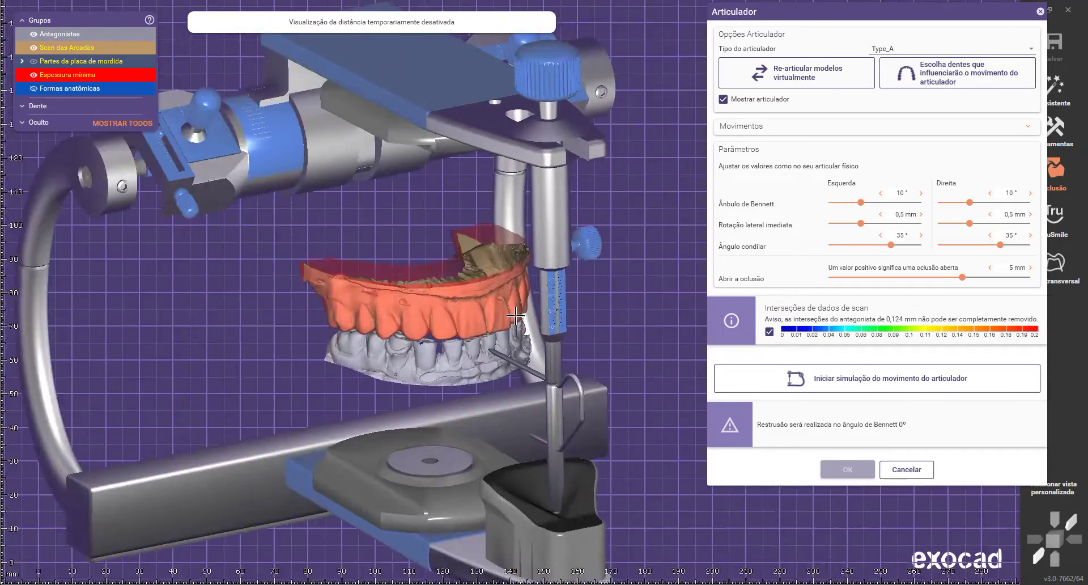
{"action": "right_click_drag", "start_coordinate": [580, 357], "coordinate": [717, 349]}
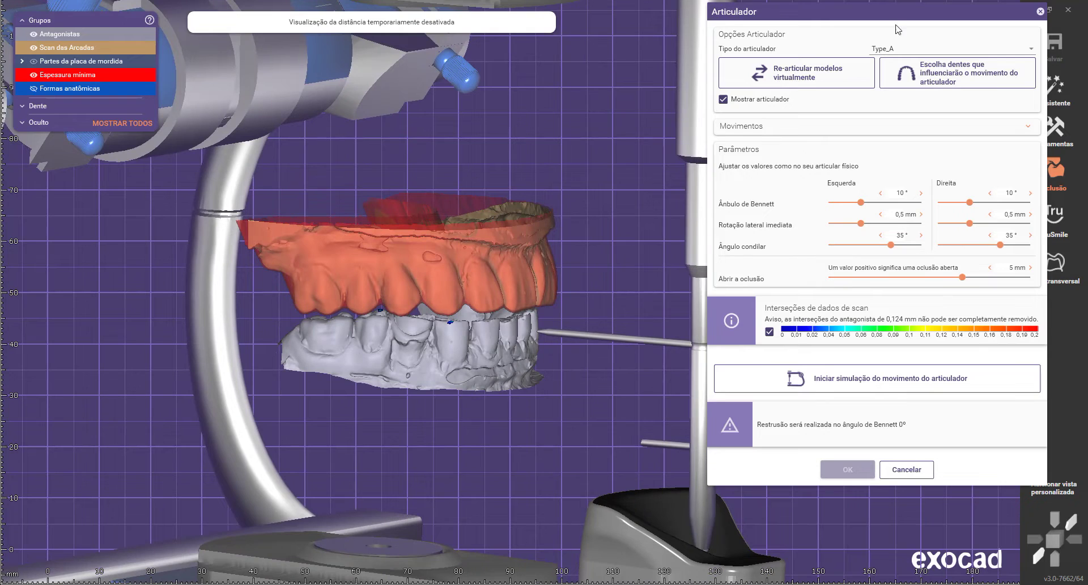
Step: Examine the gap between the arches in a cross-section placed through the posterior teeth, moving the articulator settings clear of the model
{"action": "left_click_drag", "start_coordinate": [894, 10], "coordinate": [860, 10]}
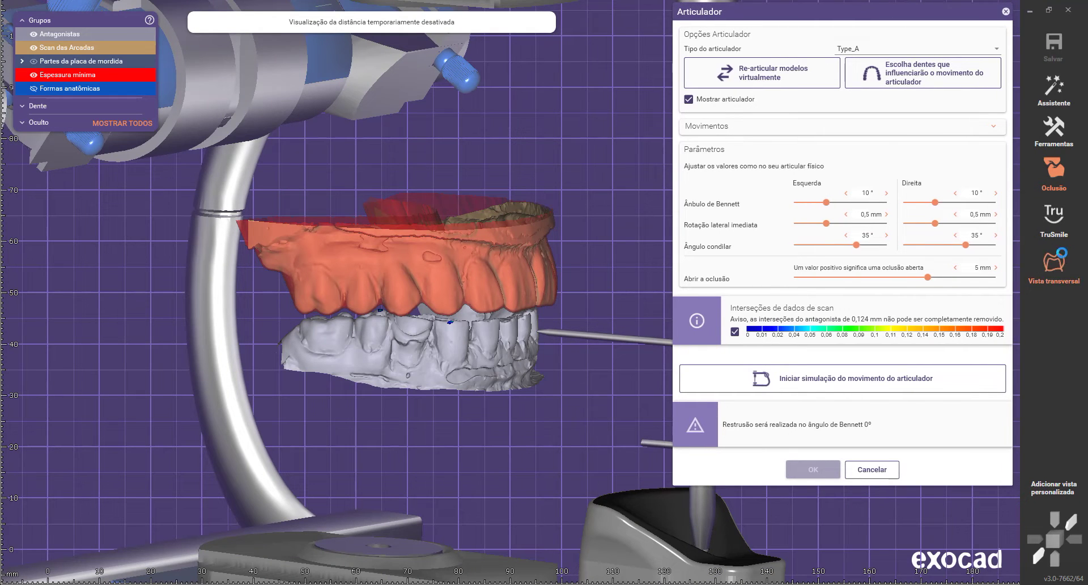
{"action": "left_click", "coordinate": [1056, 262]}
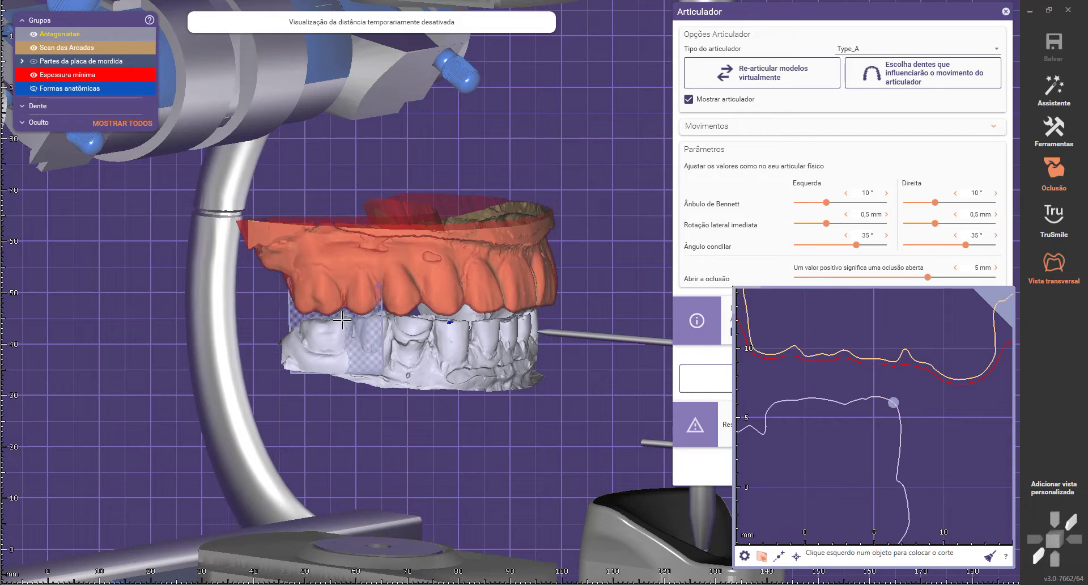
{"action": "left_click", "coordinate": [342, 321]}
{"action": "left_click_drag", "start_coordinate": [812, 14], "coordinate": [162, 180]}
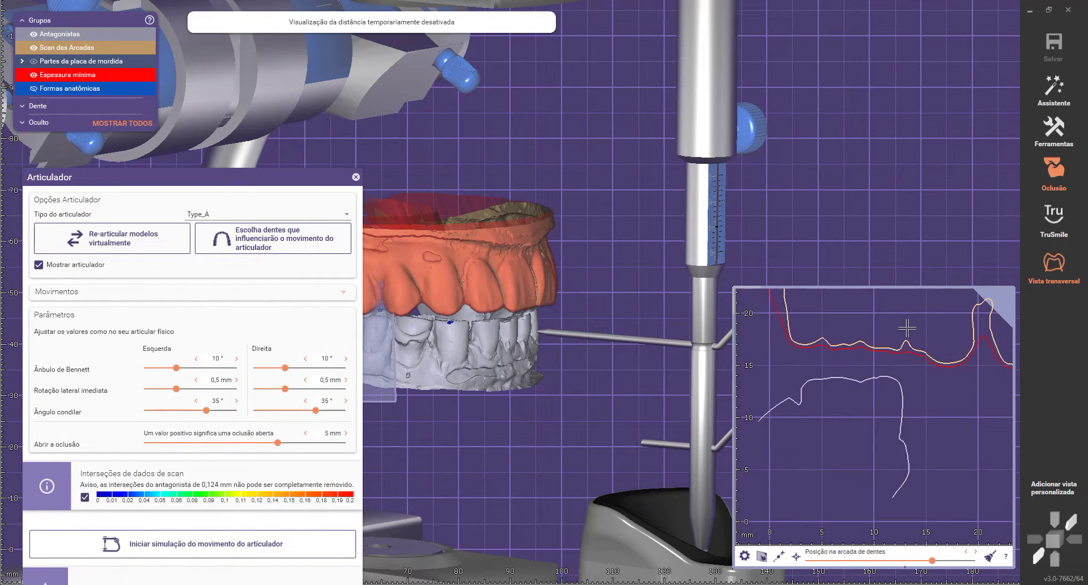
{"action": "left_click", "coordinate": [884, 377]}
{"action": "left_click", "coordinate": [1052, 266]}
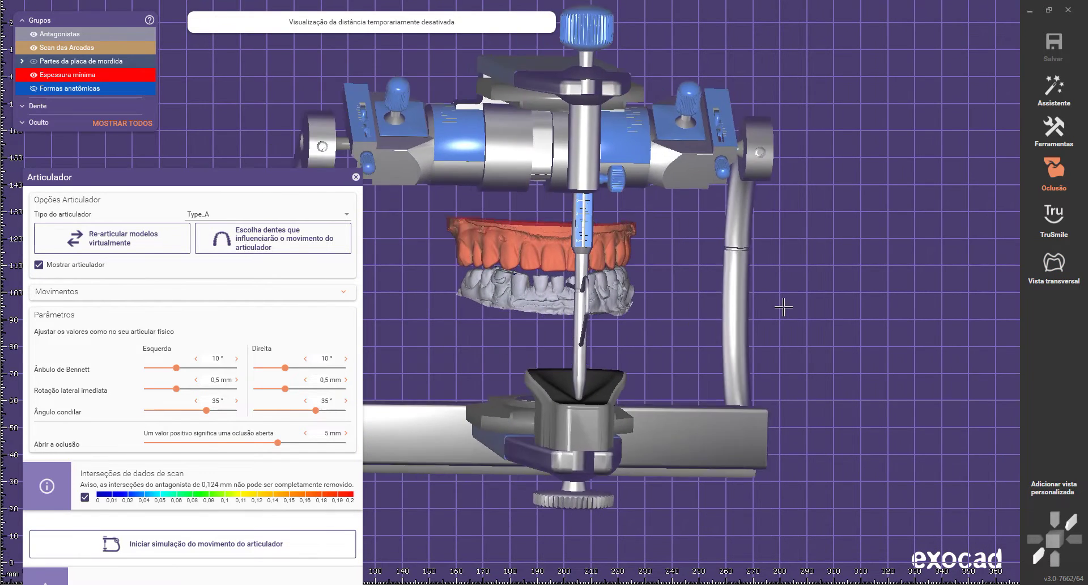
Step: Run the articulator movement simulation, accept the articulator settings, and return to the wizard's bite splint exterior modelling
{"action": "left_click", "coordinate": [188, 545]}
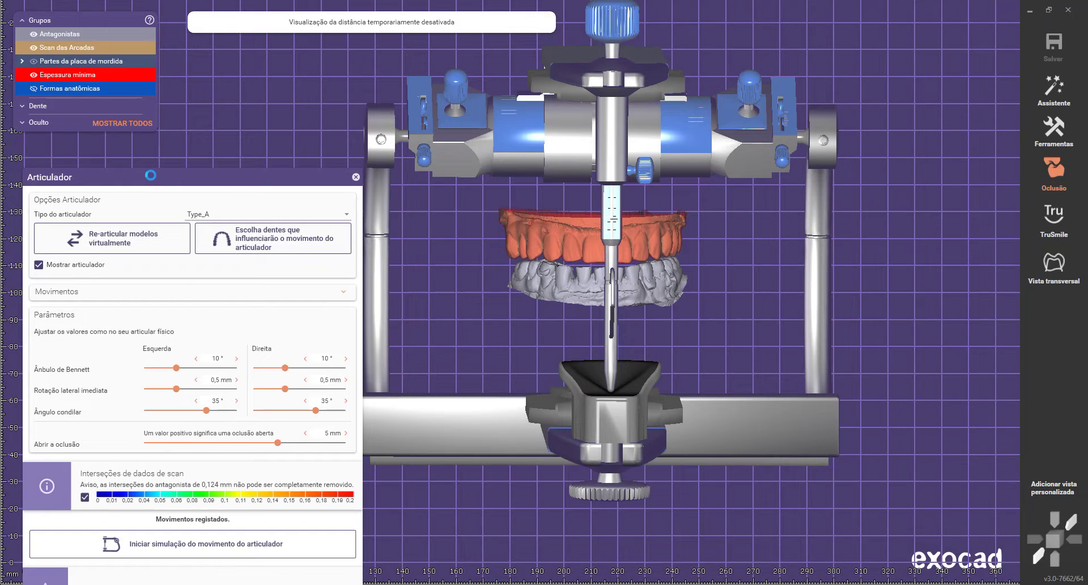
{"action": "left_click_drag", "start_coordinate": [151, 175], "coordinate": [160, 60]}
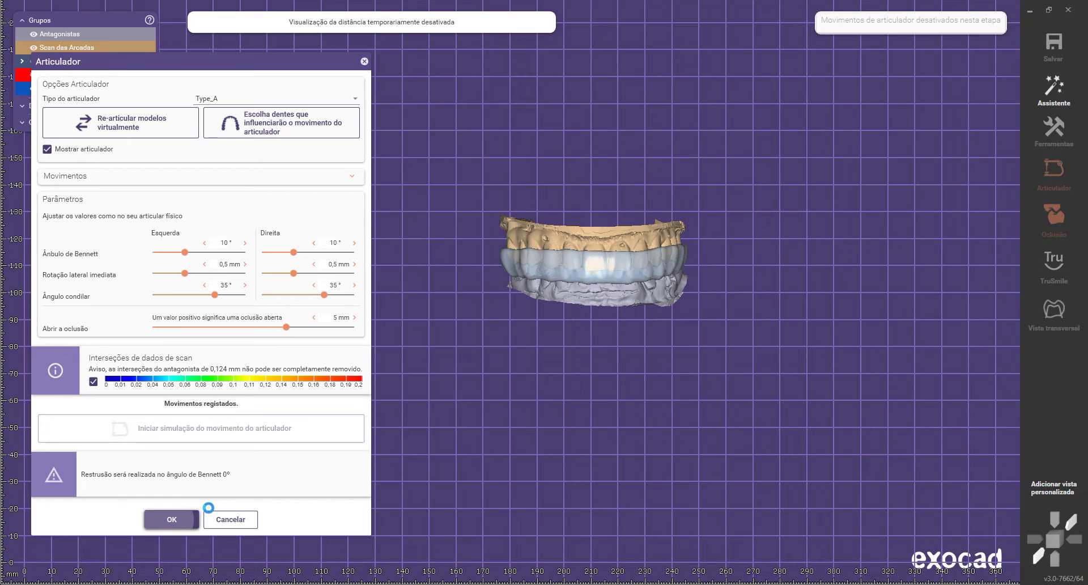
{"action": "left_click", "coordinate": [1068, 93]}
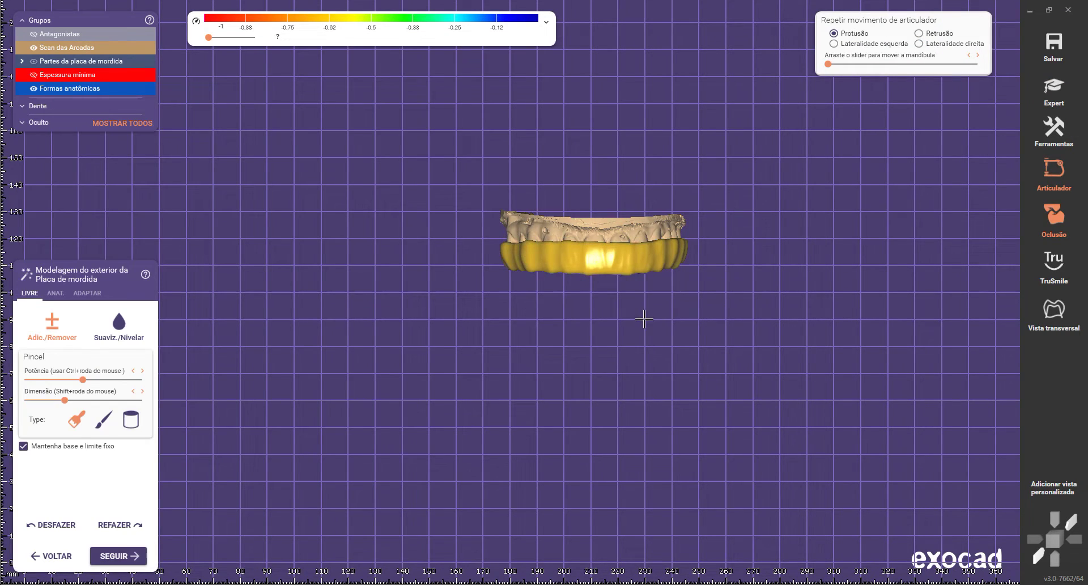
Step: Show the antagonists and add material along the splint's anterior contact area with the brush at maximum strength and size
{"action": "right_click_drag", "start_coordinate": [744, 276], "coordinate": [746, 297]}
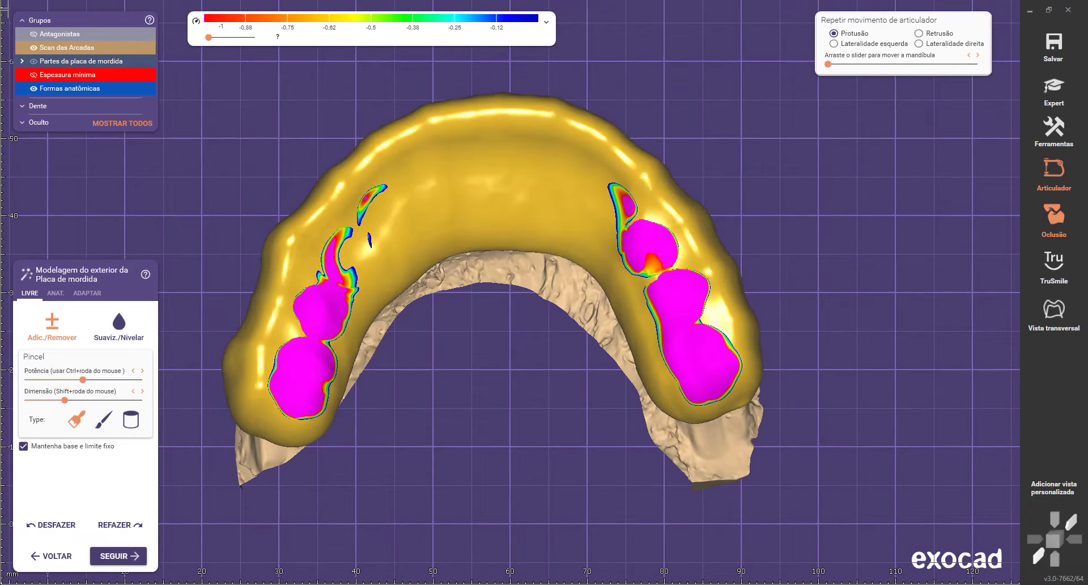
{"action": "left_click", "coordinate": [57, 34]}
{"action": "scroll", "coordinate": [57, 34], "scroll_direction": "down", "scroll_amount": 3}
{"action": "mouse_move", "coordinate": [372, 277]}
{"action": "right_mouse_down"}
{"action": "mouse_move", "coordinate": [395, 290]}
{"action": "mouse_move", "coordinate": [381, 286]}
{"action": "right_mouse_up"}
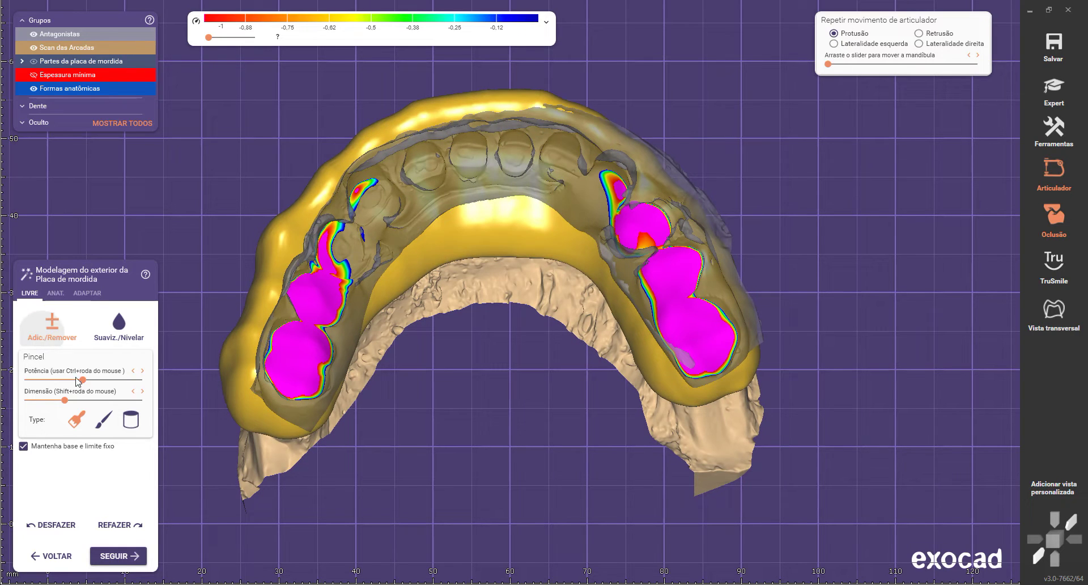
{"action": "left_click_drag", "start_coordinate": [65, 400], "coordinate": [141, 401]}
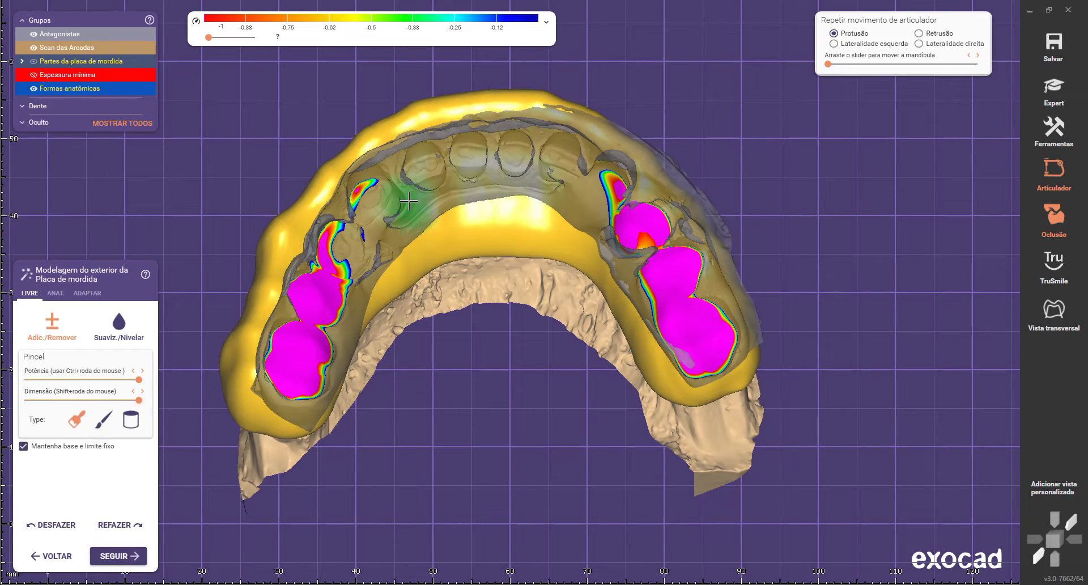
{"action": "scroll", "coordinate": [458, 167], "scroll_direction": "up", "scroll_amount": 1}
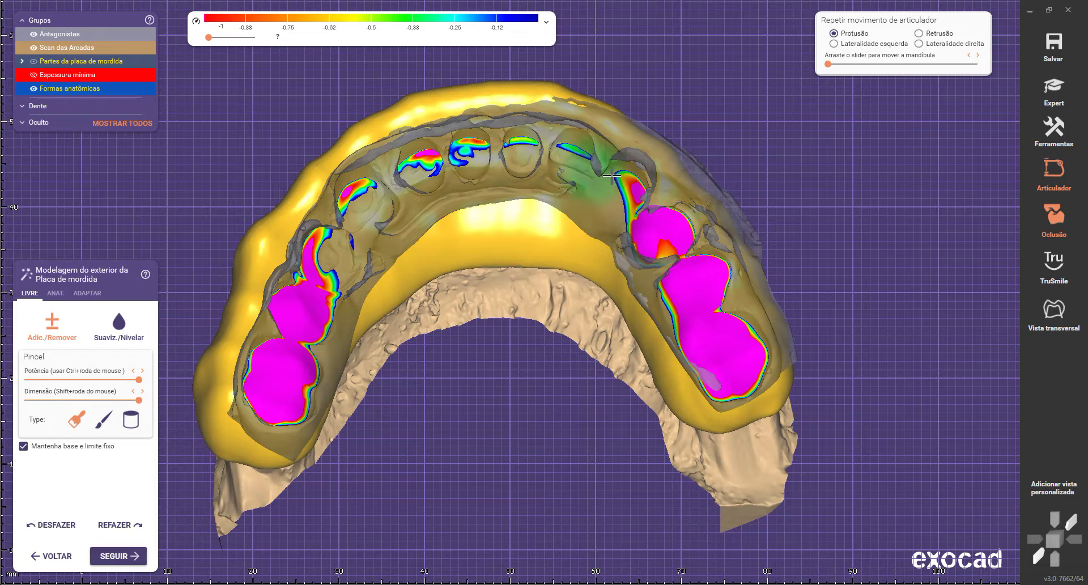
{"action": "left_click_drag", "start_coordinate": [465, 166], "coordinate": [385, 198]}
{"action": "mouse_move", "coordinate": [352, 235]}
{"action": "left_mouse_down"}
{"action": "mouse_move", "coordinate": [332, 272]}
{"action": "mouse_move", "coordinate": [368, 210]}
{"action": "mouse_move", "coordinate": [481, 170]}
{"action": "mouse_move", "coordinate": [576, 181]}
{"action": "mouse_move", "coordinate": [527, 172]}
{"action": "mouse_move", "coordinate": [576, 164]}
{"action": "mouse_move", "coordinate": [425, 164]}
{"action": "left_mouse_up"}
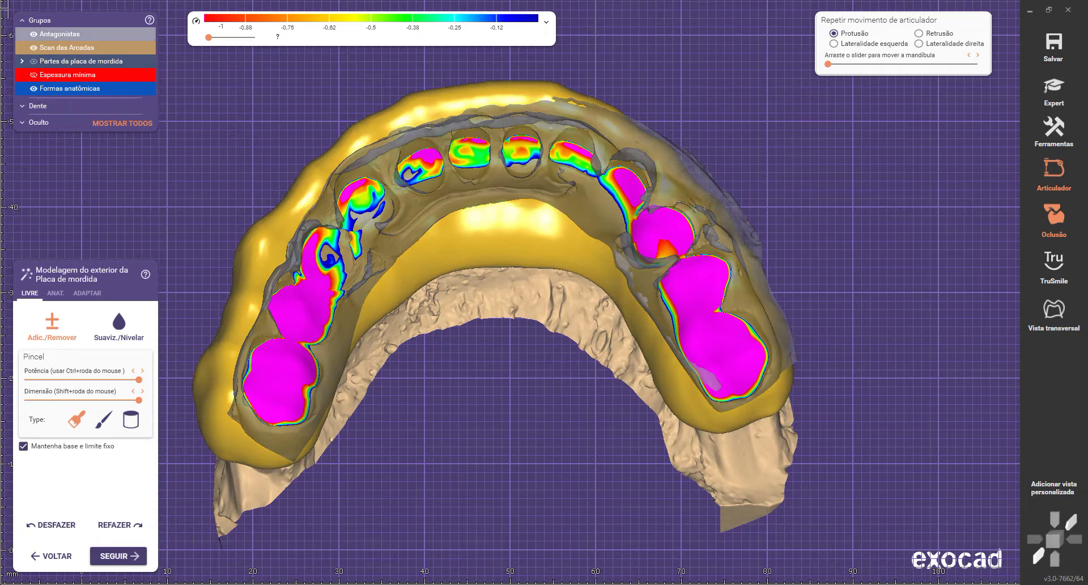
Step: Hide the antagonists and the occlusion distance colours, and inspect the shape of the splint's chewing surface from several sides
{"action": "left_click", "coordinate": [45, 37]}
{"action": "right_click_drag", "start_coordinate": [497, 224], "coordinate": [493, 193]}
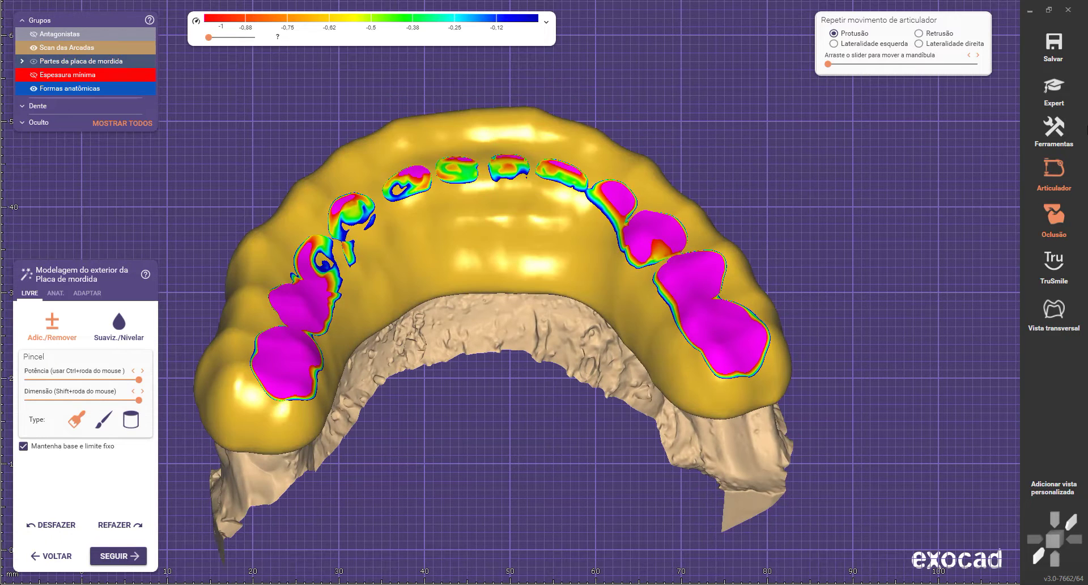
{"action": "left_click", "coordinate": [1065, 221]}
{"action": "mouse_move", "coordinate": [653, 233]}
{"action": "right_mouse_down"}
{"action": "mouse_move", "coordinate": [651, 206]}
{"action": "mouse_move", "coordinate": [636, 220]}
{"action": "right_mouse_up"}
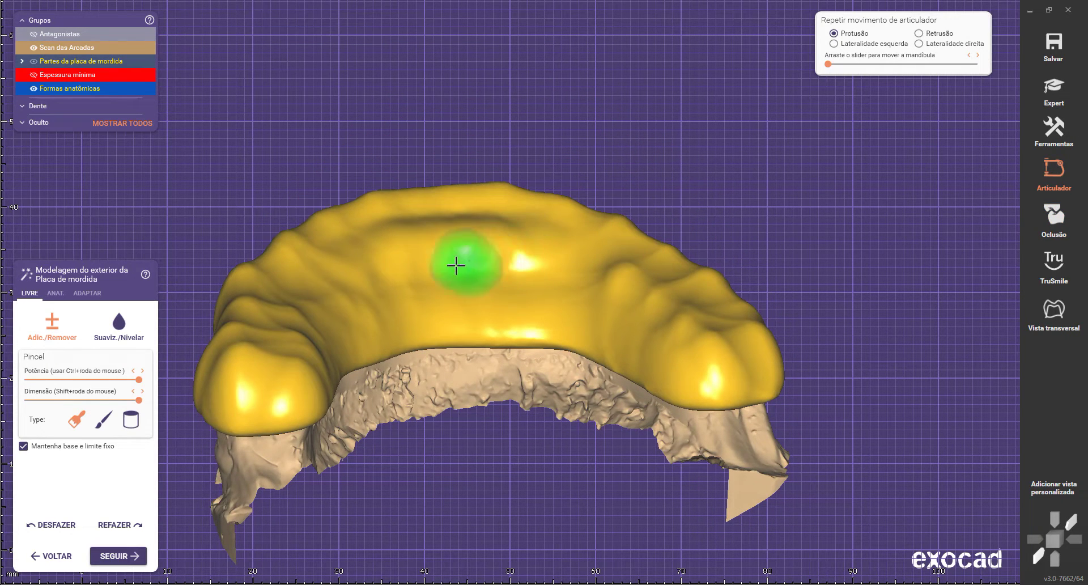
{"action": "mouse_move", "coordinate": [562, 271]}
{"action": "right_mouse_down"}
{"action": "mouse_move", "coordinate": [557, 257]}
{"action": "mouse_move", "coordinate": [371, 226]}
{"action": "right_mouse_up"}
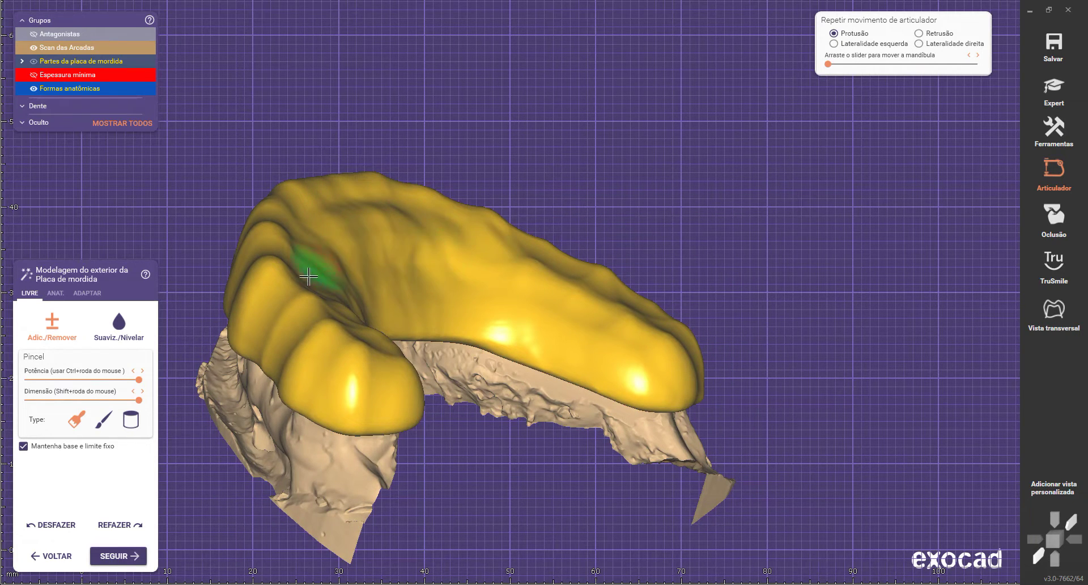
{"action": "scroll", "coordinate": [391, 263], "scroll_direction": "down", "scroll_amount": 3}
{"action": "mouse_move", "coordinate": [391, 264]}
{"action": "right_mouse_down"}
{"action": "mouse_move", "coordinate": [396, 253]}
{"action": "mouse_move", "coordinate": [394, 264]}
{"action": "right_mouse_up"}
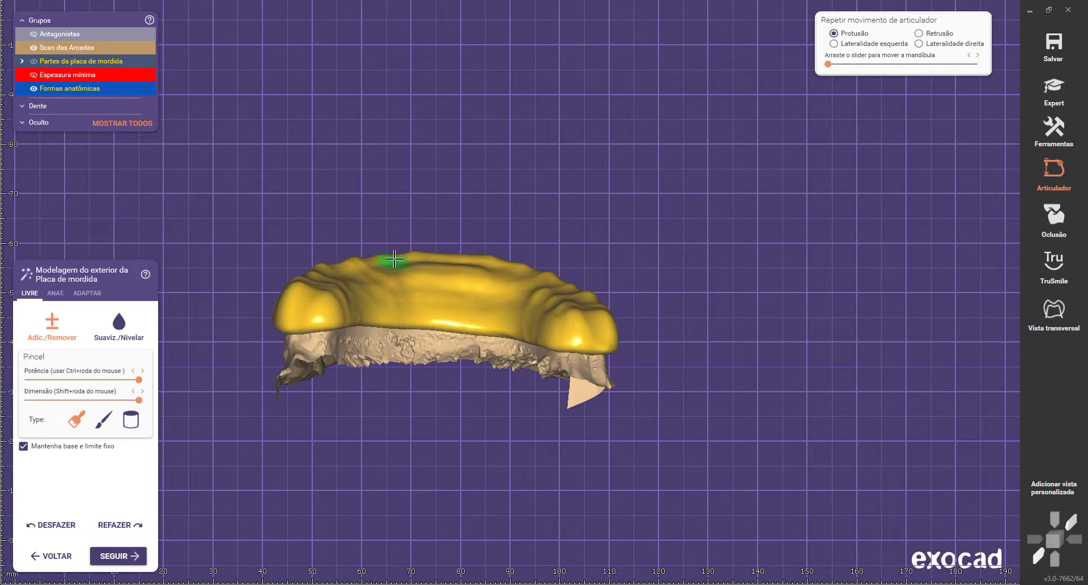
{"action": "scroll", "coordinate": [345, 354], "scroll_direction": "up", "scroll_amount": 3}
{"action": "right_click_drag", "start_coordinate": [345, 353], "coordinate": [415, 391]}
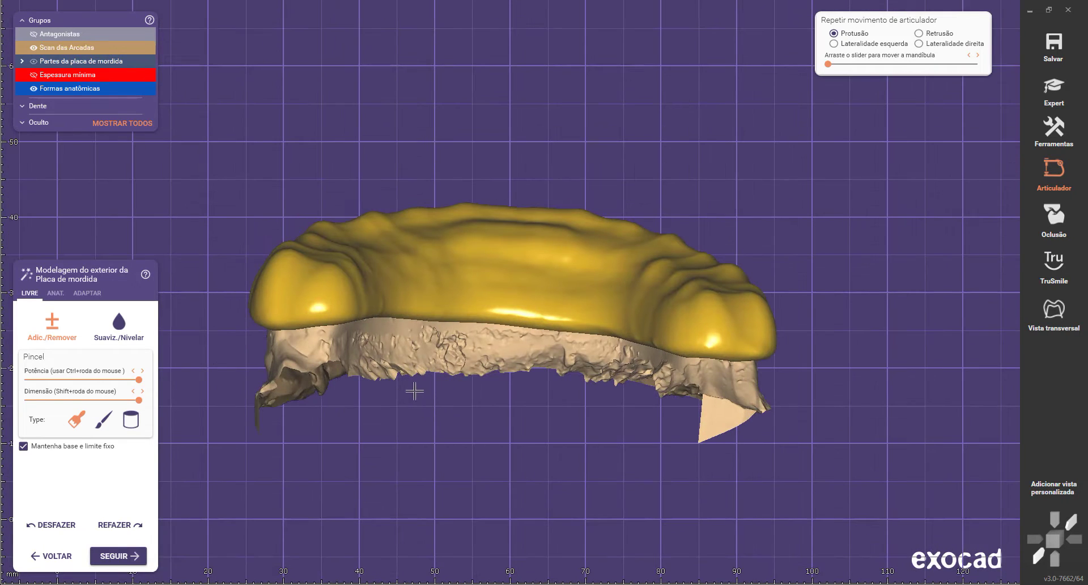
Step: Adapt the splint to the antagonist by cutting the intersections with dynamic occlusion and a desired distance of 0 mm
{"action": "left_click", "coordinate": [88, 294]}
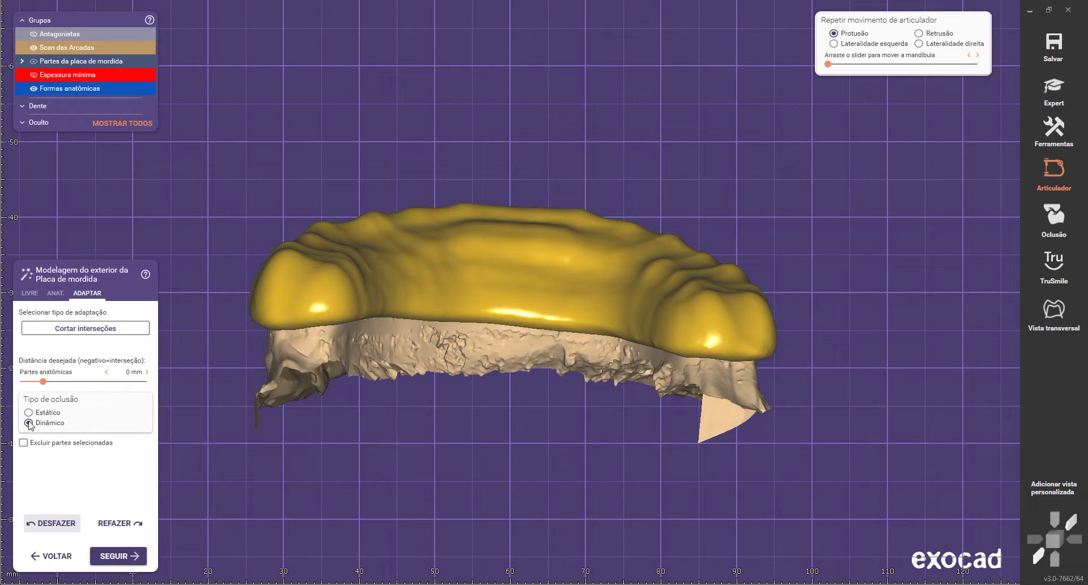
{"action": "right_click_drag", "start_coordinate": [381, 401], "coordinate": [464, 384]}
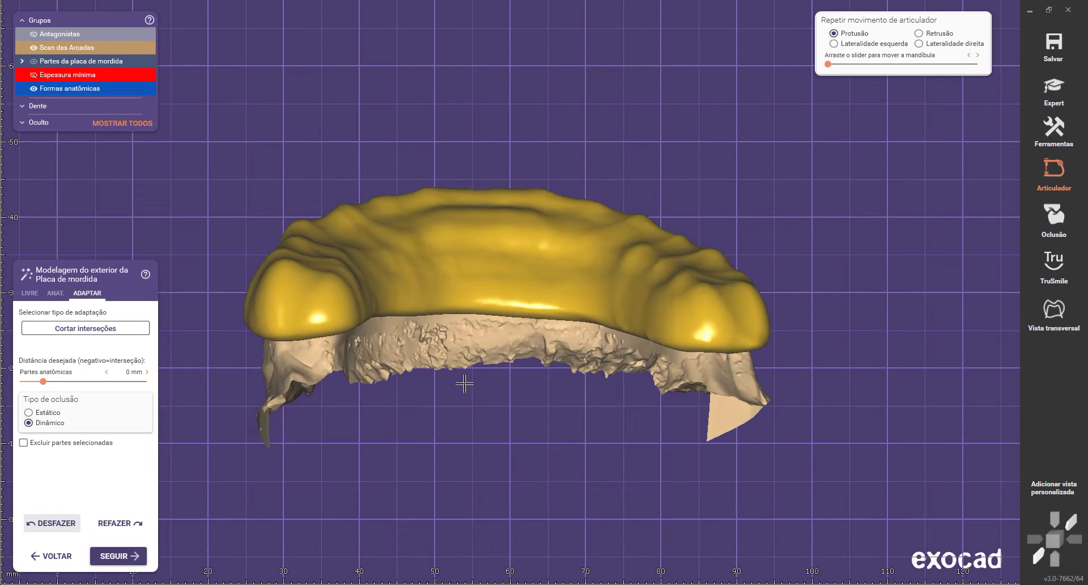
{"action": "left_click", "coordinate": [85, 329]}
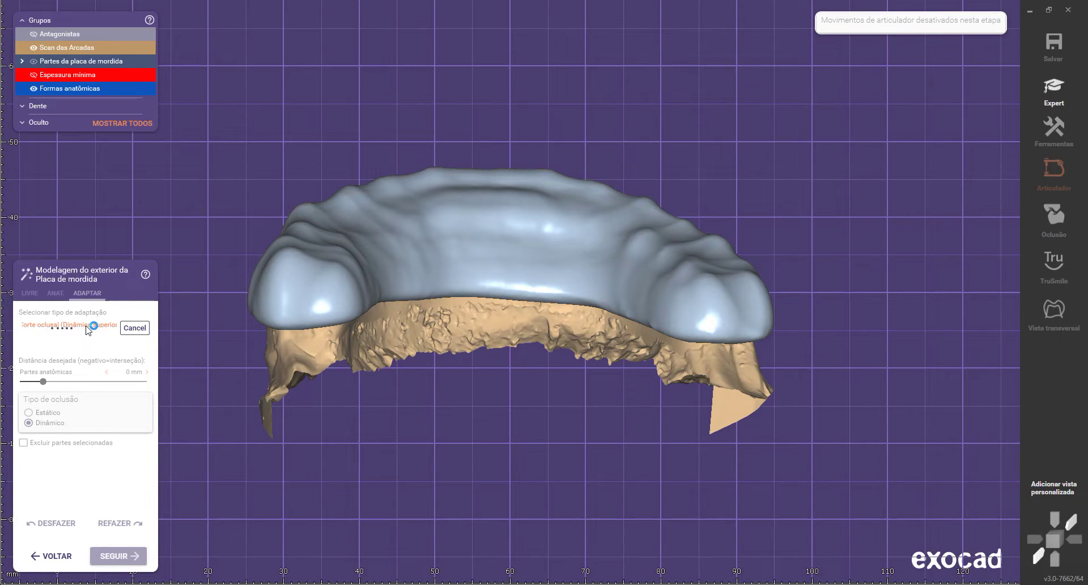
{"action": "right_click_drag", "start_coordinate": [467, 324], "coordinate": [463, 328]}
{"action": "right_click_drag", "start_coordinate": [426, 407], "coordinate": [427, 408]}
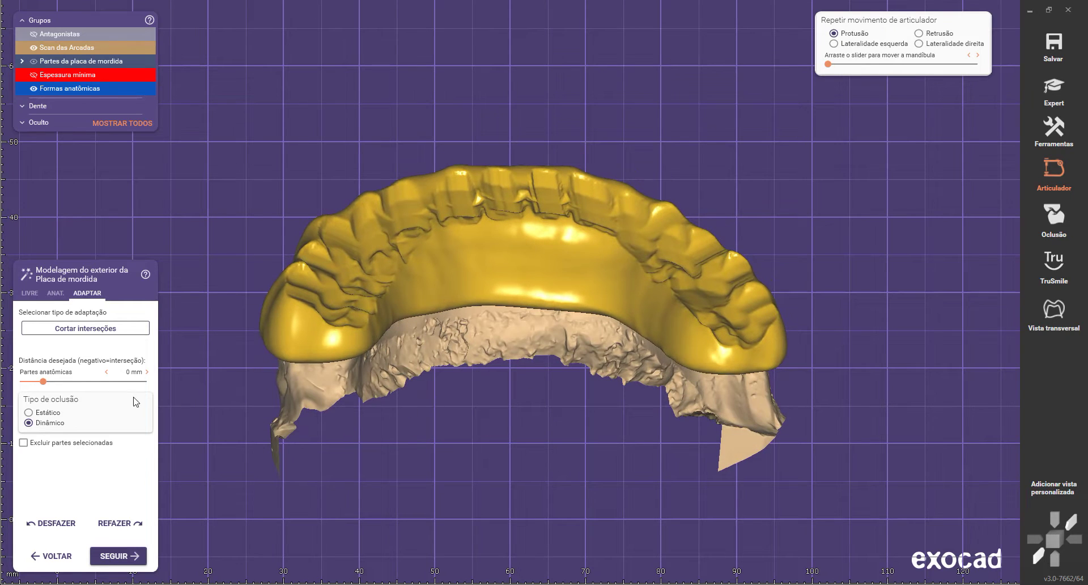
Step: Smooth the tooth imprints on one posterior segment of the splint with the free-form Smooth/Flatten brush
{"action": "left_click", "coordinate": [31, 294]}
{"action": "middle_click_drag", "start_coordinate": [372, 317], "coordinate": [380, 351]}
{"action": "scroll", "coordinate": [306, 285], "scroll_direction": "up", "scroll_amount": 5}
{"action": "right_click_drag", "start_coordinate": [357, 347], "coordinate": [361, 366]}
{"action": "left_click_drag", "start_coordinate": [363, 375], "coordinate": [306, 403]}
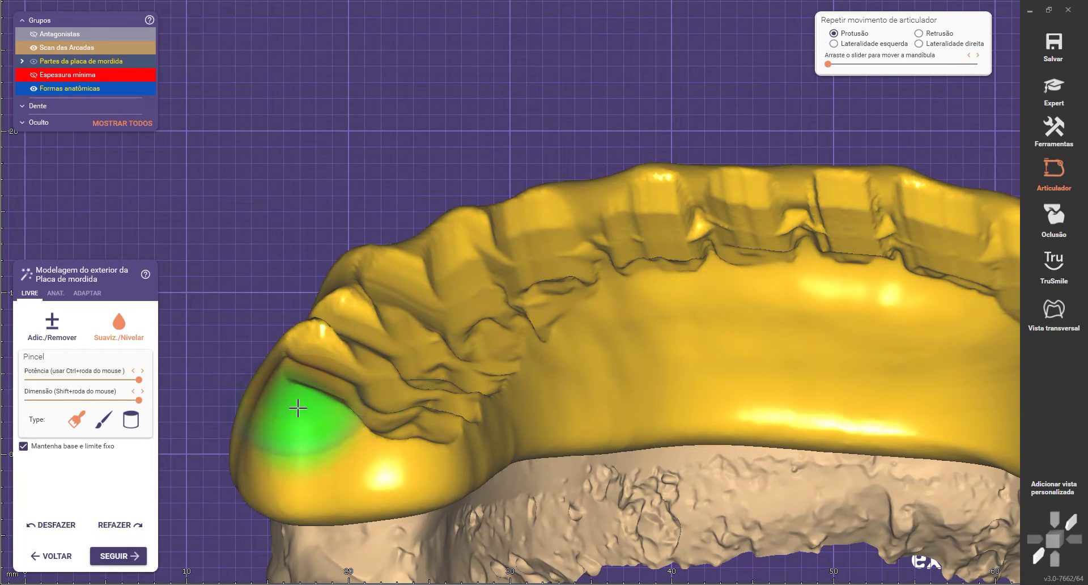
{"action": "mouse_move", "coordinate": [300, 403]}
{"action": "left_mouse_down"}
{"action": "mouse_move", "coordinate": [311, 347]}
{"action": "mouse_move", "coordinate": [374, 261]}
{"action": "mouse_move", "coordinate": [455, 231]}
{"action": "mouse_move", "coordinate": [383, 268]}
{"action": "left_mouse_up"}
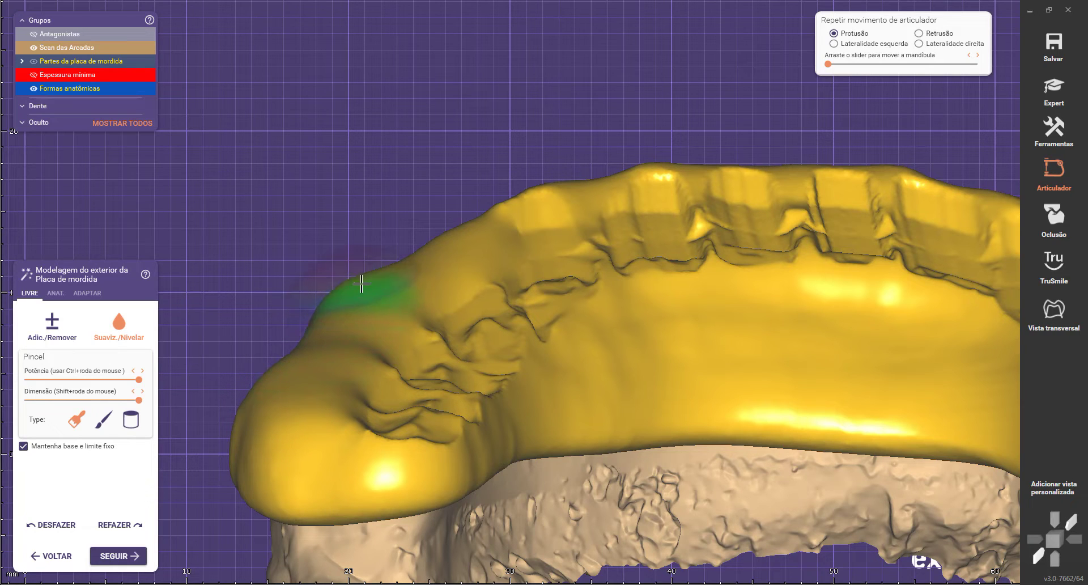
{"action": "left_click_drag", "start_coordinate": [448, 249], "coordinate": [362, 304]}
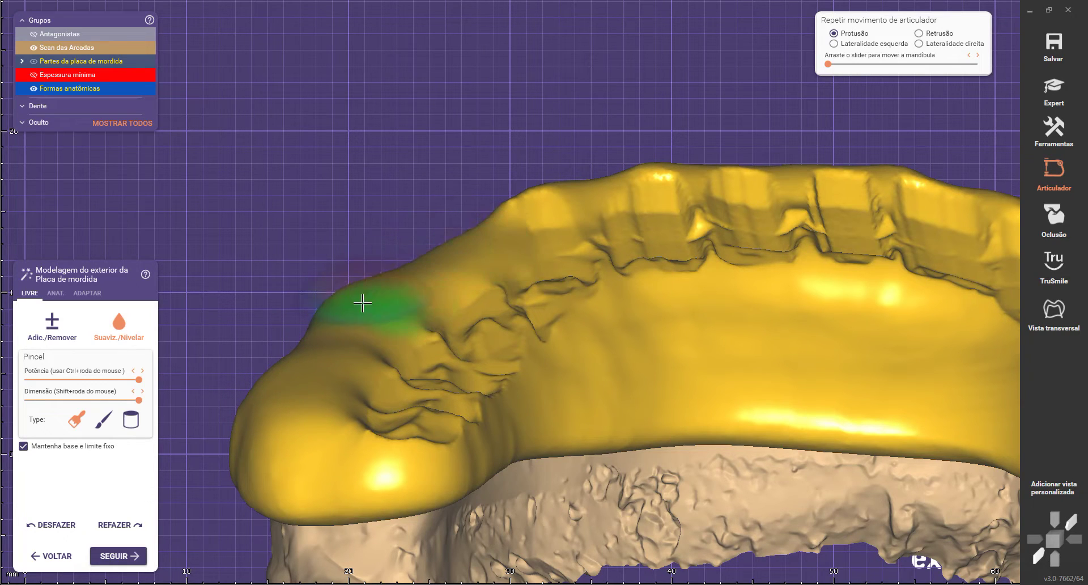
{"action": "mouse_move", "coordinate": [311, 342]}
{"action": "left_mouse_down"}
{"action": "mouse_move", "coordinate": [284, 415]}
{"action": "mouse_move", "coordinate": [316, 434]}
{"action": "mouse_move", "coordinate": [359, 384]}
{"action": "mouse_move", "coordinate": [485, 296]}
{"action": "mouse_move", "coordinate": [418, 264]}
{"action": "mouse_move", "coordinate": [449, 324]}
{"action": "mouse_move", "coordinate": [430, 409]}
{"action": "mouse_move", "coordinate": [414, 409]}
{"action": "left_mouse_up"}
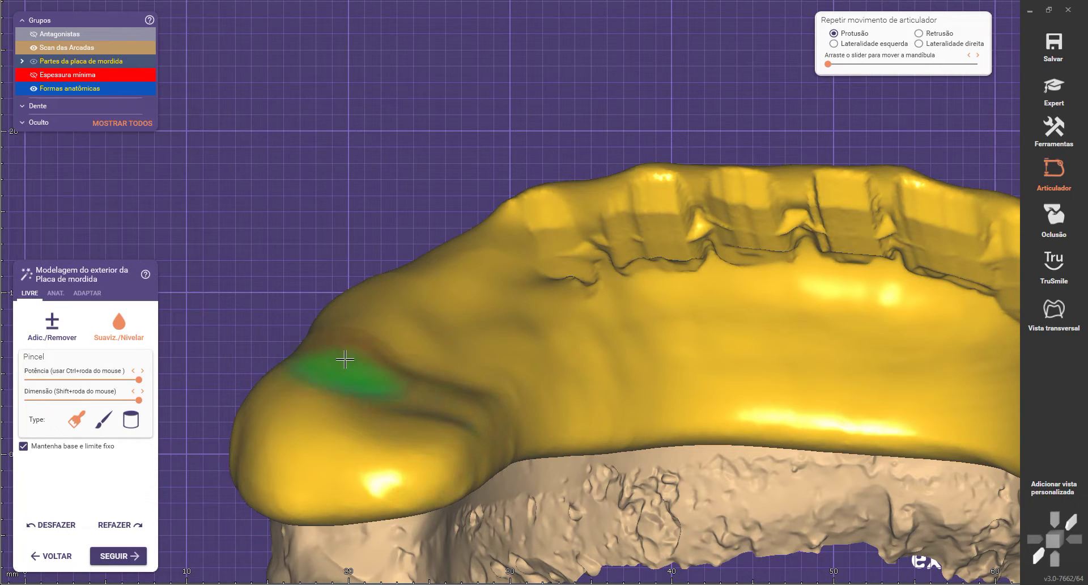
{"action": "left_click_drag", "start_coordinate": [346, 343], "coordinate": [420, 284]}
Step: Smooth the outer edge of the same posterior segment, from the molar end towards the front teeth
{"action": "scroll", "coordinate": [448, 297], "scroll_direction": "down", "scroll_amount": 3}
{"action": "right_click_drag", "start_coordinate": [454, 324], "coordinate": [401, 391]}
{"action": "scroll", "coordinate": [401, 393], "scroll_direction": "up", "scroll_amount": 2}
{"action": "left_click_drag", "start_coordinate": [365, 415], "coordinate": [346, 242]}
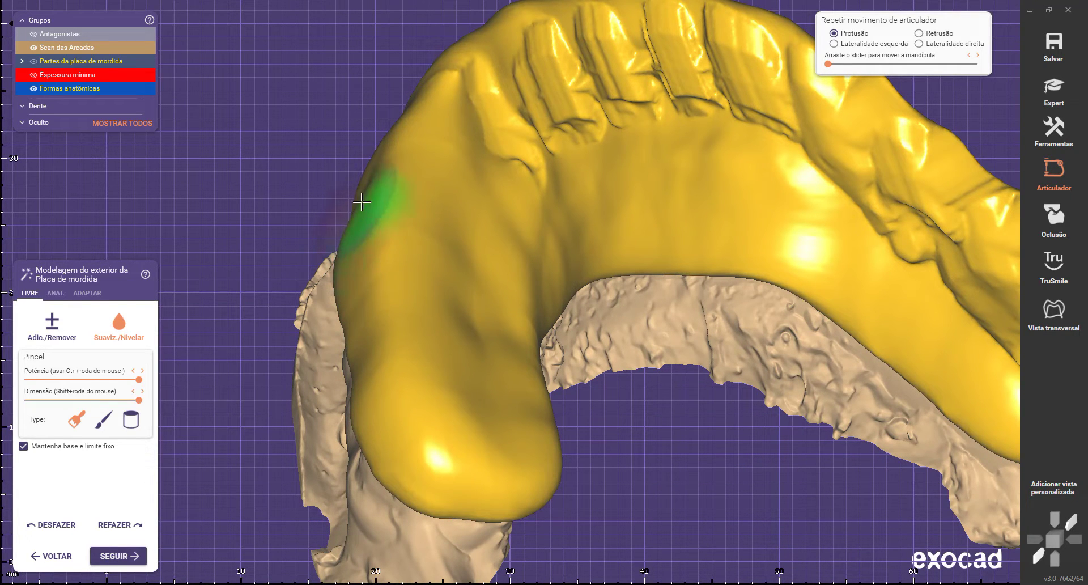
{"action": "mouse_move", "coordinate": [367, 227]}
{"action": "left_mouse_down"}
{"action": "mouse_move", "coordinate": [377, 357]}
{"action": "mouse_move", "coordinate": [394, 185]}
{"action": "mouse_move", "coordinate": [417, 124]}
{"action": "left_mouse_up"}
{"action": "scroll", "coordinate": [418, 298], "scroll_direction": "down", "scroll_amount": 2}
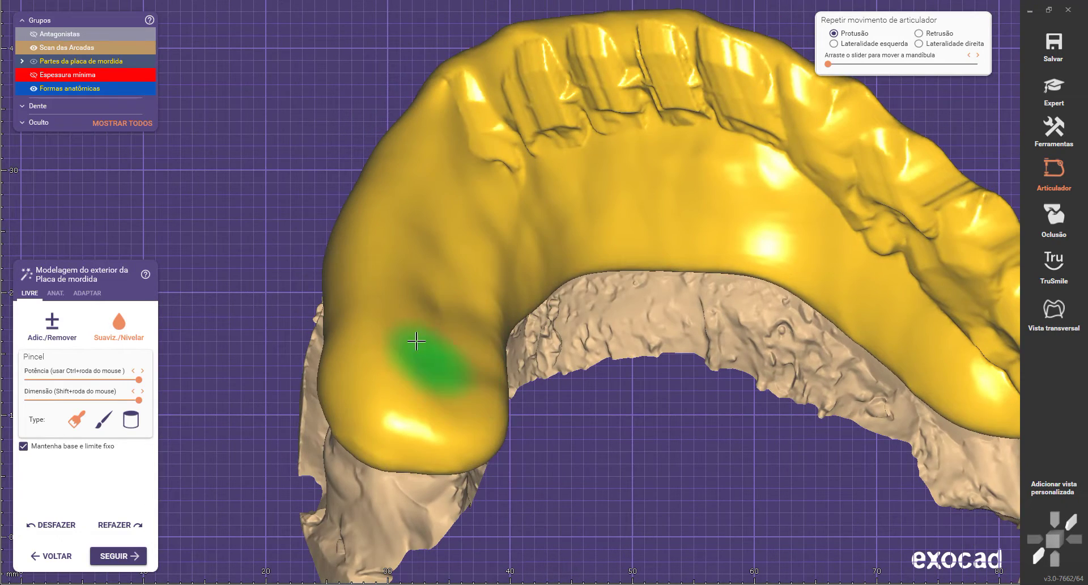
{"action": "scroll", "coordinate": [544, 309], "scroll_direction": "down", "scroll_amount": 1}
Step: Smooth the molar and premolar imprints on the opposite posterior segment of the splint
{"action": "middle_click_drag", "start_coordinate": [544, 309], "coordinate": [490, 305]}
{"action": "right_click_drag", "start_coordinate": [517, 233], "coordinate": [526, 265]}
{"action": "middle_click_drag", "start_coordinate": [526, 265], "coordinate": [131, 392]}
{"action": "scroll", "coordinate": [493, 328], "scroll_direction": "up", "scroll_amount": 3}
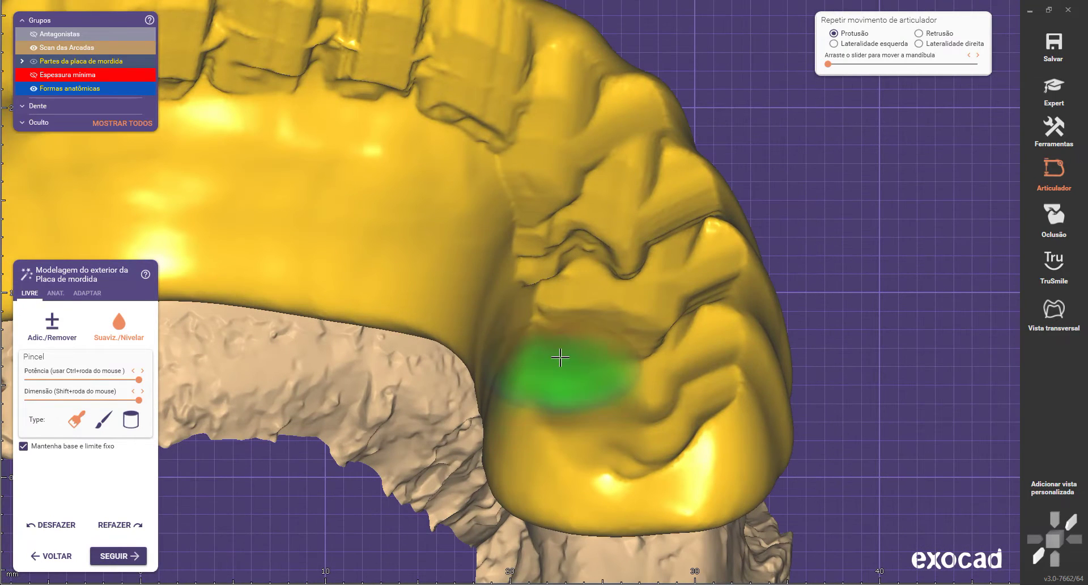
{"action": "mouse_move", "coordinate": [561, 357]}
{"action": "left_mouse_down"}
{"action": "mouse_move", "coordinate": [567, 297]}
{"action": "mouse_move", "coordinate": [530, 189]}
{"action": "mouse_move", "coordinate": [537, 351]}
{"action": "mouse_move", "coordinate": [700, 381]}
{"action": "mouse_move", "coordinate": [639, 435]}
{"action": "mouse_move", "coordinate": [652, 329]}
{"action": "mouse_move", "coordinate": [709, 326]}
{"action": "mouse_move", "coordinate": [726, 261]}
{"action": "mouse_move", "coordinate": [690, 231]}
{"action": "mouse_move", "coordinate": [675, 185]}
{"action": "mouse_move", "coordinate": [704, 173]}
{"action": "mouse_move", "coordinate": [713, 242]}
{"action": "left_mouse_up"}
{"action": "scroll", "coordinate": [695, 250], "scroll_direction": "down", "scroll_amount": 3}
{"action": "mouse_move", "coordinate": [708, 355]}
{"action": "right_mouse_down"}
{"action": "mouse_move", "coordinate": [707, 318]}
{"action": "mouse_move", "coordinate": [661, 274]}
{"action": "right_mouse_up"}
{"action": "scroll", "coordinate": [661, 275], "scroll_direction": "up", "scroll_amount": 4}
{"action": "mouse_move", "coordinate": [626, 277]}
{"action": "left_mouse_down"}
{"action": "mouse_move", "coordinate": [598, 219]}
{"action": "mouse_move", "coordinate": [513, 362]}
{"action": "mouse_move", "coordinate": [536, 428]}
{"action": "left_mouse_up"}
Step: Smooth the incisor and canine imprints along the front of the splint
{"action": "scroll", "coordinate": [692, 308], "scroll_direction": "down", "scroll_amount": 5}
{"action": "mouse_move", "coordinate": [690, 307]}
{"action": "right_mouse_down"}
{"action": "mouse_move", "coordinate": [627, 360]}
{"action": "mouse_move", "coordinate": [586, 335]}
{"action": "right_mouse_up"}
{"action": "middle_click_drag", "start_coordinate": [586, 335], "coordinate": [629, 158]}
{"action": "right_click_drag", "start_coordinate": [629, 158], "coordinate": [631, 209]}
{"action": "mouse_move", "coordinate": [436, 292]}
{"action": "right_mouse_down"}
{"action": "mouse_move", "coordinate": [425, 335]}
{"action": "mouse_move", "coordinate": [559, 493]}
{"action": "mouse_move", "coordinate": [566, 522]}
{"action": "right_mouse_up"}
{"action": "scroll", "coordinate": [432, 192], "scroll_direction": "up", "scroll_amount": 3}
{"action": "mouse_move", "coordinate": [309, 88]}
{"action": "left_mouse_down"}
{"action": "mouse_move", "coordinate": [365, 165]}
{"action": "mouse_move", "coordinate": [370, 263]}
{"action": "left_mouse_up"}
{"action": "scroll", "coordinate": [372, 263], "scroll_direction": "down", "scroll_amount": 2}
{"action": "right_click_drag", "start_coordinate": [417, 213], "coordinate": [451, 326]}
{"action": "scroll", "coordinate": [451, 325], "scroll_direction": "up", "scroll_amount": 1}
{"action": "mouse_move", "coordinate": [451, 326]}
{"action": "left_mouse_down"}
{"action": "mouse_move", "coordinate": [407, 247]}
{"action": "mouse_move", "coordinate": [676, 210]}
{"action": "left_mouse_up"}
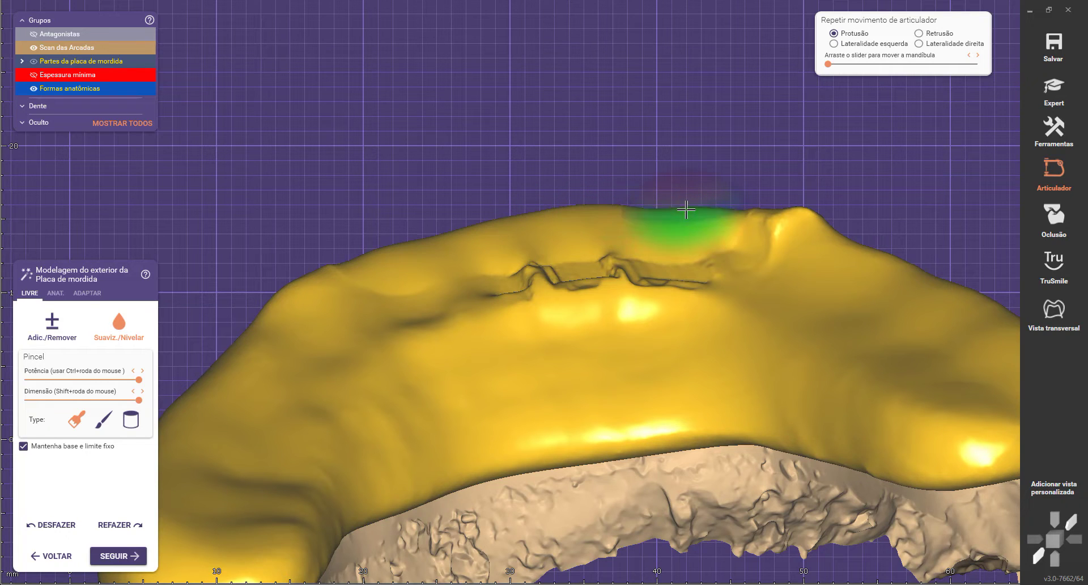
{"action": "mouse_move", "coordinate": [482, 239]}
{"action": "left_mouse_down"}
{"action": "mouse_move", "coordinate": [397, 260]}
{"action": "mouse_move", "coordinate": [510, 267]}
{"action": "mouse_move", "coordinate": [522, 255]}
{"action": "mouse_move", "coordinate": [501, 299]}
{"action": "mouse_move", "coordinate": [556, 294]}
{"action": "mouse_move", "coordinate": [420, 320]}
{"action": "mouse_move", "coordinate": [380, 315]}
{"action": "mouse_move", "coordinate": [422, 392]}
{"action": "mouse_move", "coordinate": [737, 199]}
{"action": "mouse_move", "coordinate": [763, 252]}
{"action": "mouse_move", "coordinate": [855, 311]}
{"action": "mouse_move", "coordinate": [650, 276]}
{"action": "mouse_move", "coordinate": [665, 231]}
{"action": "left_mouse_up"}
{"action": "left_click_drag", "start_coordinate": [572, 231], "coordinate": [510, 244]}
Step: Smooth the outer front surface of the splint and its edge around the curve of the arch
{"action": "scroll", "coordinate": [543, 306], "scroll_direction": "down", "scroll_amount": 5}
{"action": "mouse_move", "coordinate": [544, 308]}
{"action": "right_mouse_down"}
{"action": "mouse_move", "coordinate": [567, 325]}
{"action": "mouse_move", "coordinate": [519, 315]}
{"action": "right_mouse_up"}
{"action": "scroll", "coordinate": [498, 312], "scroll_direction": "up", "scroll_amount": 4}
{"action": "mouse_move", "coordinate": [502, 245]}
{"action": "left_mouse_down"}
{"action": "mouse_move", "coordinate": [418, 333]}
{"action": "mouse_move", "coordinate": [378, 424]}
{"action": "mouse_move", "coordinate": [348, 546]}
{"action": "mouse_move", "coordinate": [434, 357]}
{"action": "mouse_move", "coordinate": [573, 189]}
{"action": "mouse_move", "coordinate": [705, 121]}
{"action": "mouse_move", "coordinate": [742, 120]}
{"action": "left_mouse_up"}
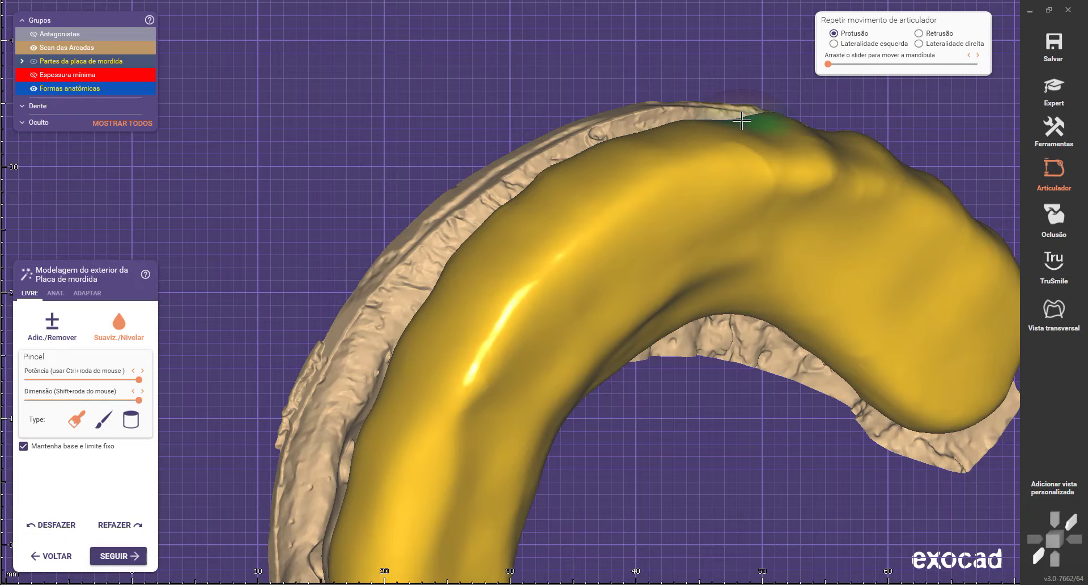
{"action": "scroll", "coordinate": [531, 215], "scroll_direction": "down", "scroll_amount": 3}
{"action": "right_click_drag", "start_coordinate": [583, 316], "coordinate": [543, 333]}
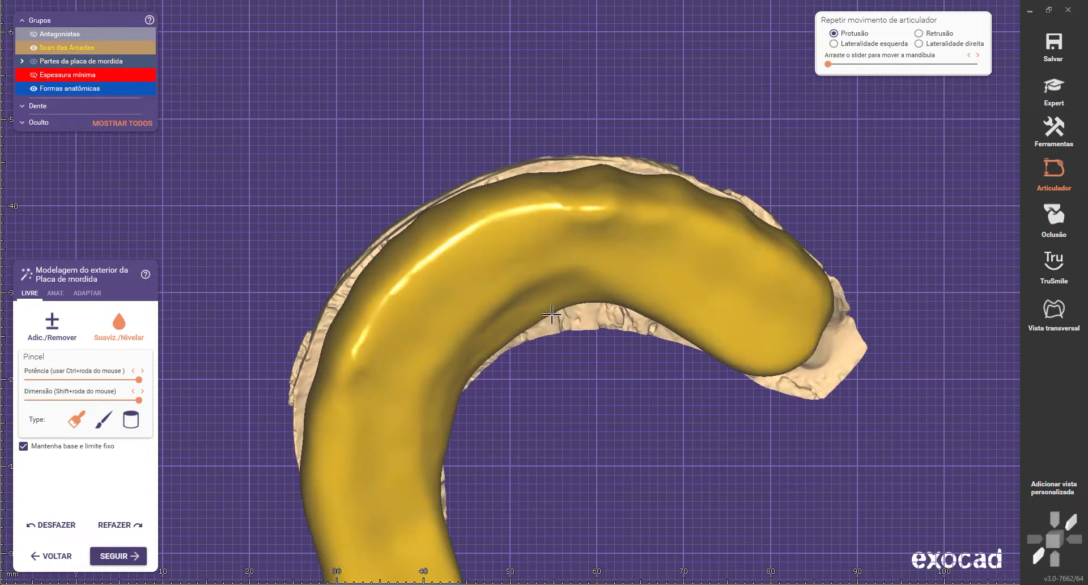
{"action": "scroll", "coordinate": [642, 185], "scroll_direction": "up", "scroll_amount": 4}
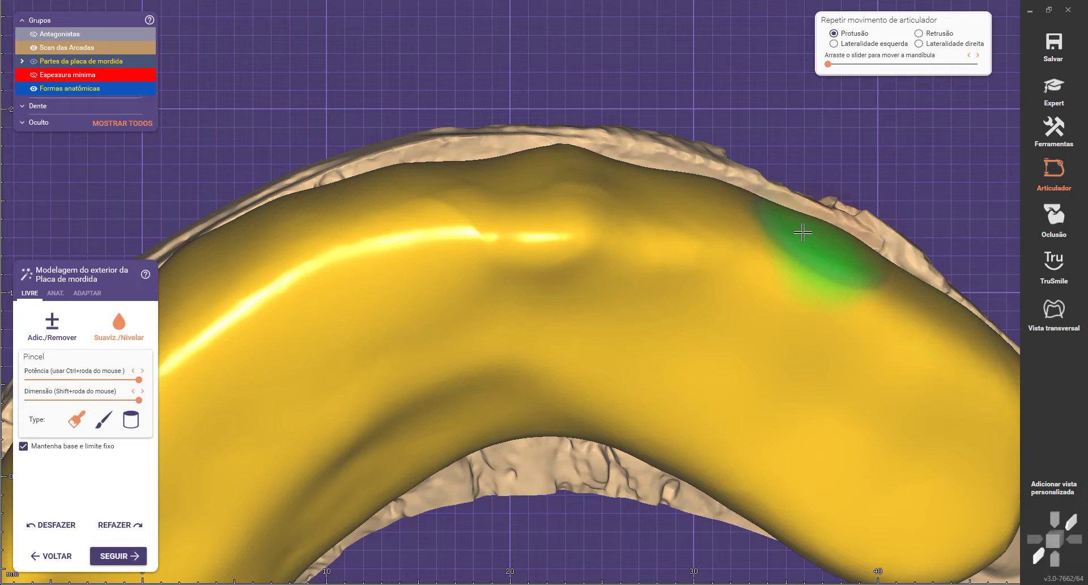
{"action": "mouse_move", "coordinate": [519, 165]}
{"action": "left_mouse_down"}
{"action": "mouse_move", "coordinate": [579, 163]}
{"action": "mouse_move", "coordinate": [753, 207]}
{"action": "mouse_move", "coordinate": [901, 281]}
{"action": "left_mouse_up"}
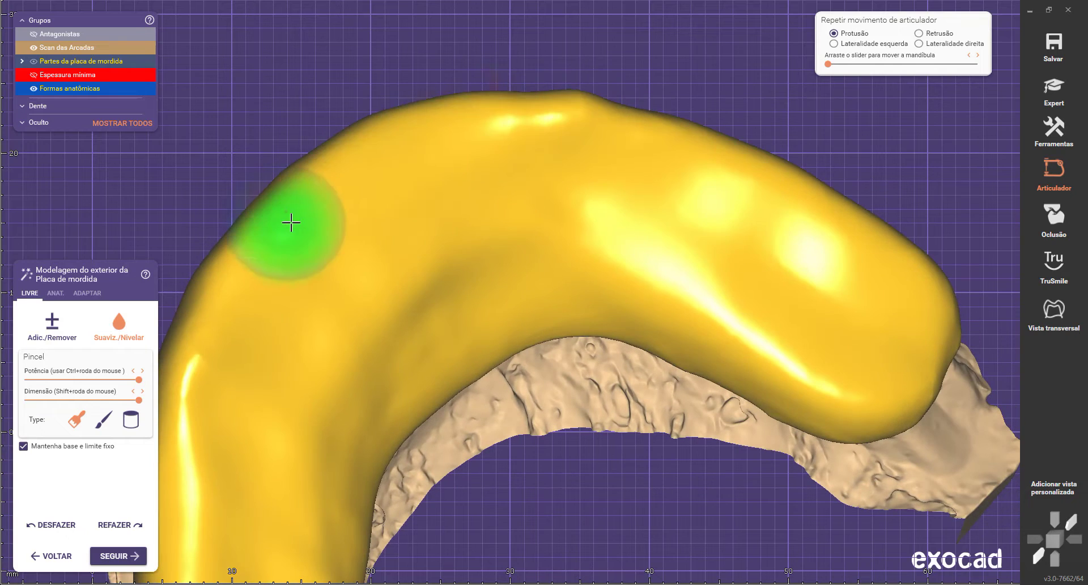
Step: Inspect the smoothed splint and show the antagonists over it to check where the opposing teeth touch
{"action": "scroll", "coordinate": [292, 222], "scroll_direction": "down", "scroll_amount": 4}
{"action": "mouse_move", "coordinate": [369, 222]}
{"action": "right_mouse_down"}
{"action": "mouse_move", "coordinate": [478, 219]}
{"action": "mouse_move", "coordinate": [590, 374]}
{"action": "mouse_move", "coordinate": [559, 363]}
{"action": "right_mouse_up"}
{"action": "scroll", "coordinate": [569, 161], "scroll_direction": "down", "scroll_amount": 2}
{"action": "right_click_drag", "start_coordinate": [556, 168], "coordinate": [509, 184]}
{"action": "scroll", "coordinate": [351, 356], "scroll_direction": "up", "scroll_amount": 3}
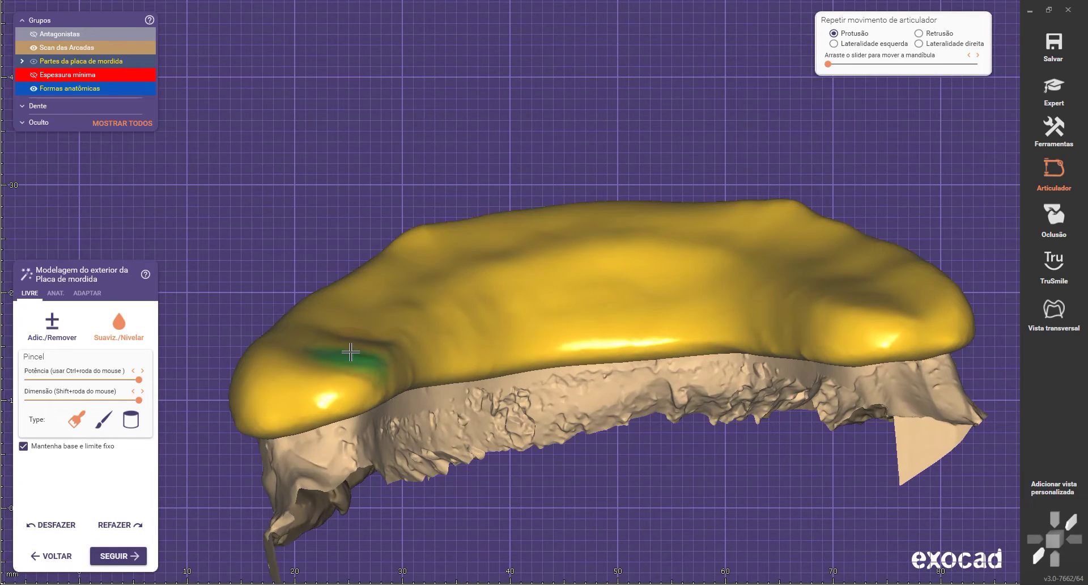
{"action": "scroll", "coordinate": [351, 352], "scroll_direction": "down", "scroll_amount": 3}
{"action": "left_click", "coordinate": [33, 34]}
{"action": "right_click_drag", "start_coordinate": [459, 217], "coordinate": [494, 216]}
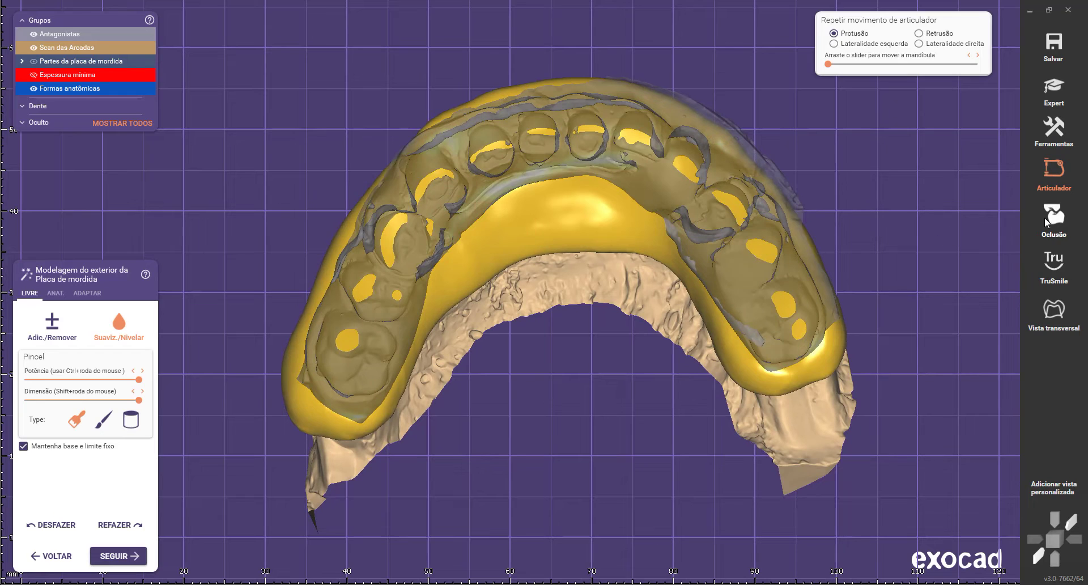
Step: Show the occlusal contact map and move the mandible one increment into left laterality (Lateralidade esquerda)
{"action": "middle_click_drag", "start_coordinate": [489, 303], "coordinate": [460, 341]}
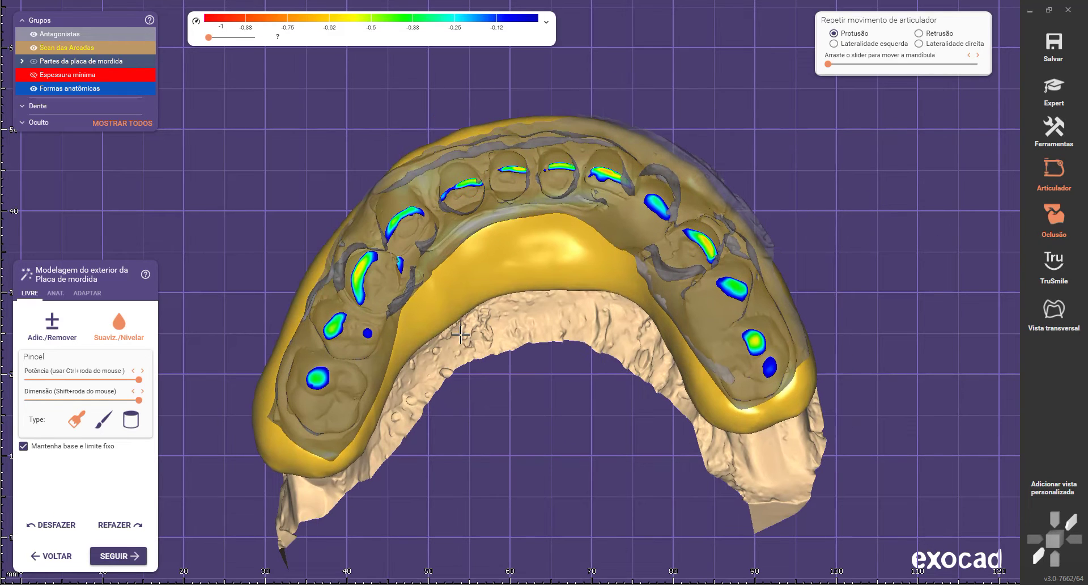
{"action": "right_click_drag", "start_coordinate": [412, 350], "coordinate": [412, 352]}
{"action": "middle_click_drag", "start_coordinate": [485, 450], "coordinate": [445, 423]}
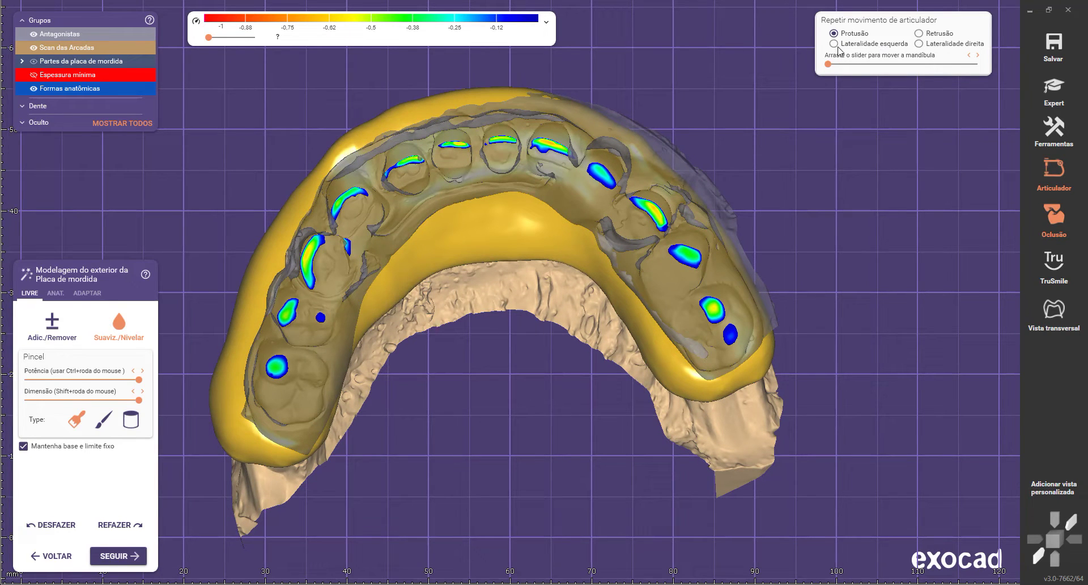
{"action": "left_click_drag", "start_coordinate": [835, 67], "coordinate": [737, 106]}
{"action": "right_click_drag", "start_coordinate": [582, 163], "coordinate": [581, 359]}
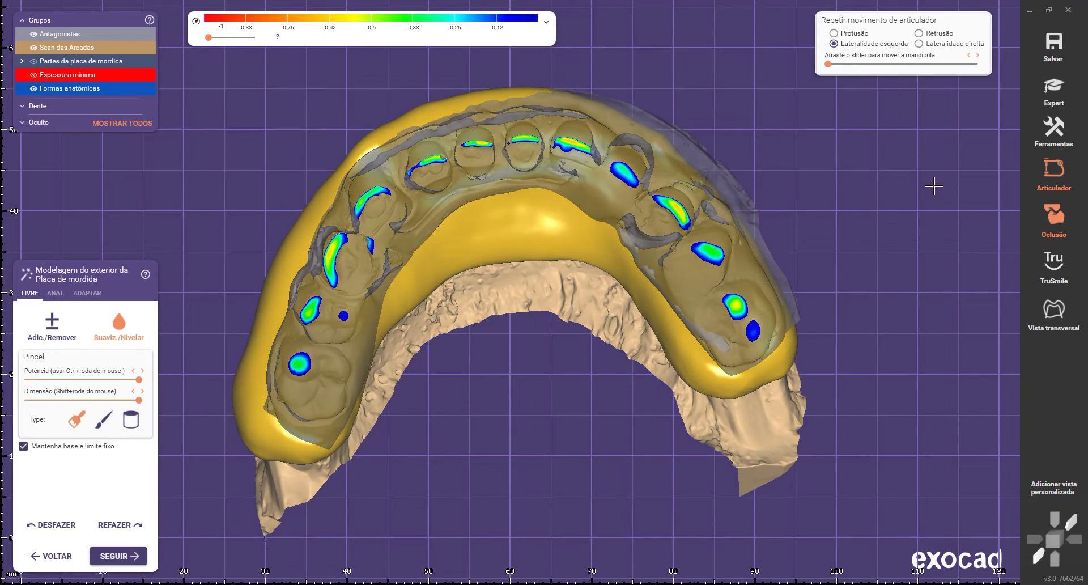
{"action": "left_click", "coordinate": [979, 56]}
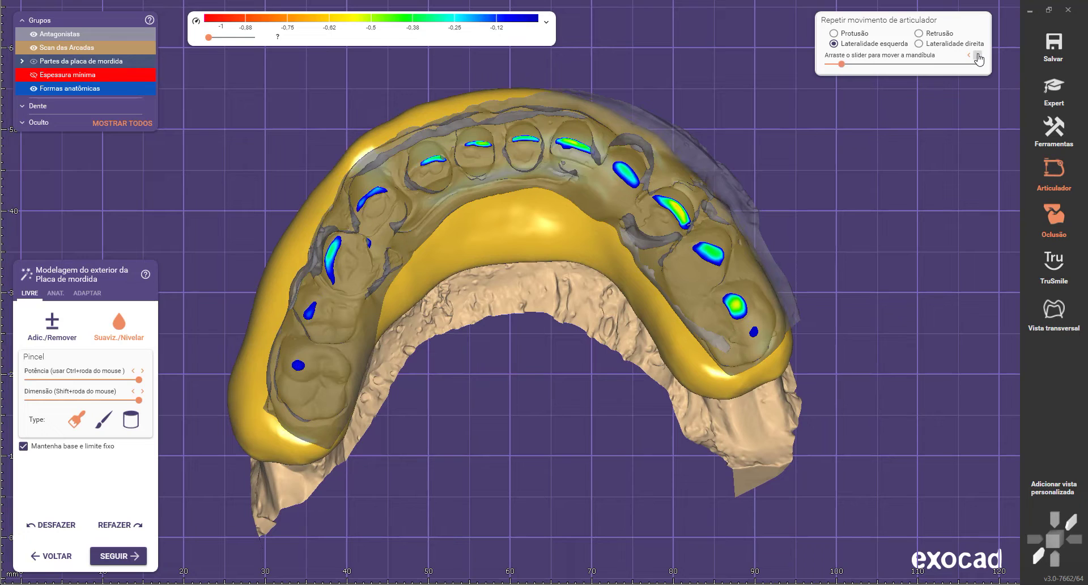
Step: Remove all colored contacts except the working-side canine's from the splint using Adic./Remover with the cylinder brush
{"action": "left_click", "coordinate": [52, 324]}
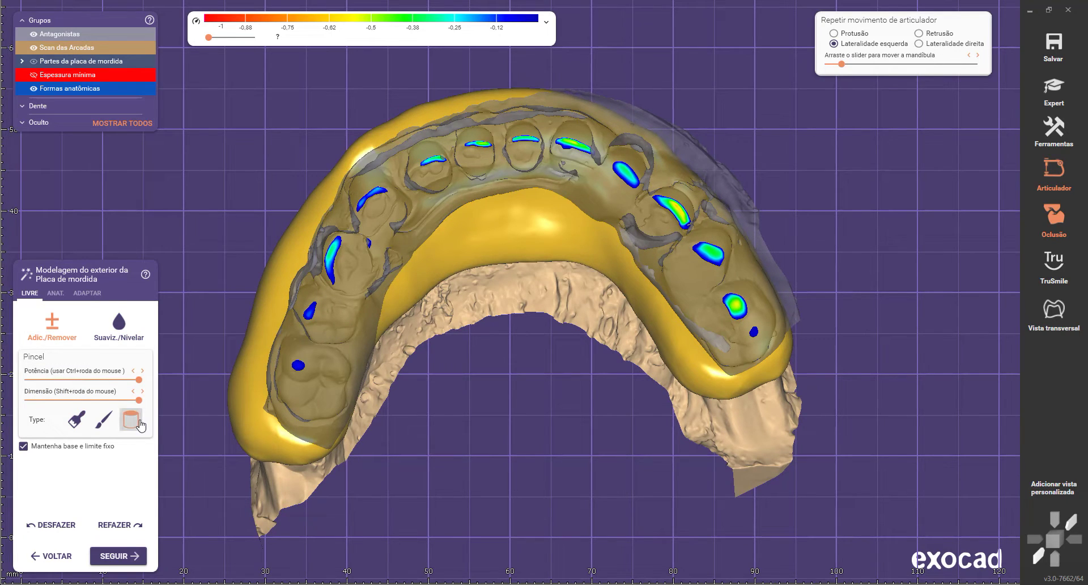
{"action": "mouse_move", "coordinate": [265, 362]}
{"action": "left_mouse_down", "text": "shift"}
{"action": "mouse_move", "coordinate": [286, 367]}
{"action": "mouse_move", "coordinate": [323, 291]}
{"action": "mouse_move", "coordinate": [321, 265]}
{"action": "mouse_move", "coordinate": [459, 165]}
{"action": "mouse_move", "coordinate": [369, 170]}
{"action": "mouse_move", "coordinate": [446, 163]}
{"action": "mouse_move", "coordinate": [521, 138]}
{"action": "mouse_move", "coordinate": [576, 148]}
{"action": "mouse_move", "coordinate": [451, 158]}
{"action": "mouse_move", "coordinate": [527, 170]}
{"action": "mouse_move", "coordinate": [576, 139]}
{"action": "left_mouse_up", "text": "shift"}
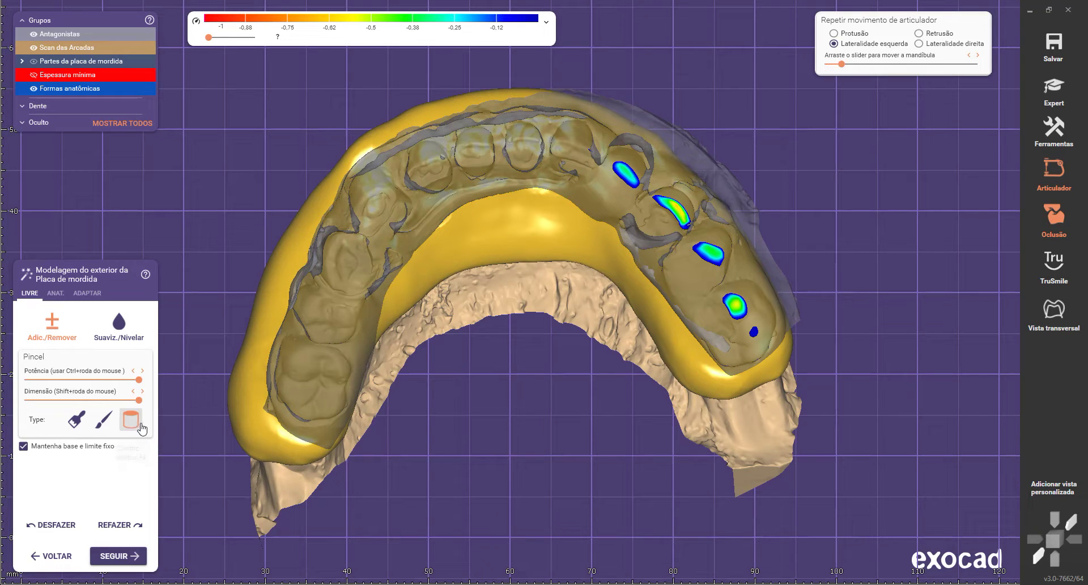
{"action": "mouse_move", "coordinate": [693, 221]}
{"action": "left_mouse_down", "text": "shift"}
{"action": "mouse_move", "coordinate": [620, 245]}
{"action": "mouse_move", "coordinate": [688, 227]}
{"action": "mouse_move", "coordinate": [669, 207]}
{"action": "left_mouse_up", "text": "shift"}
{"action": "mouse_move", "coordinate": [652, 247]}
{"action": "left_mouse_down", "text": "shift"}
{"action": "mouse_move", "coordinate": [712, 250]}
{"action": "mouse_move", "coordinate": [700, 255]}
{"action": "mouse_move", "coordinate": [710, 259]}
{"action": "left_mouse_up", "text": "shift"}
{"action": "mouse_move", "coordinate": [721, 313]}
{"action": "left_mouse_down", "text": "shift"}
{"action": "mouse_move", "coordinate": [748, 329]}
{"action": "mouse_move", "coordinate": [709, 321]}
{"action": "mouse_move", "coordinate": [717, 348]}
{"action": "mouse_move", "coordinate": [743, 338]}
{"action": "left_mouse_up", "text": "shift"}
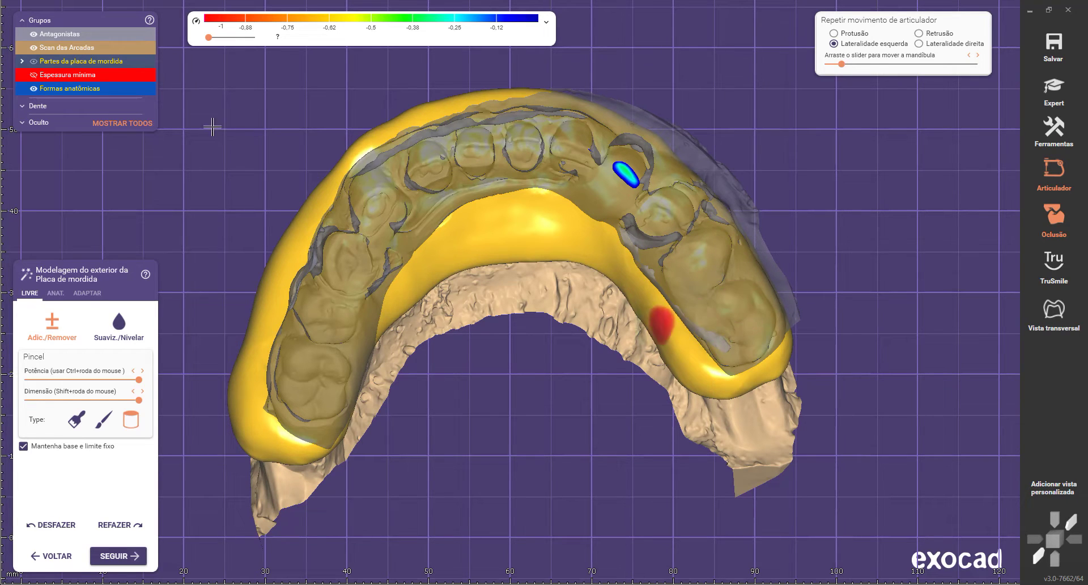
Step: Hide the antagonists and smooth the relieved biting surface along the front and both posterior segments, leaving the canine contact untouched
{"action": "left_click", "coordinate": [55, 35]}
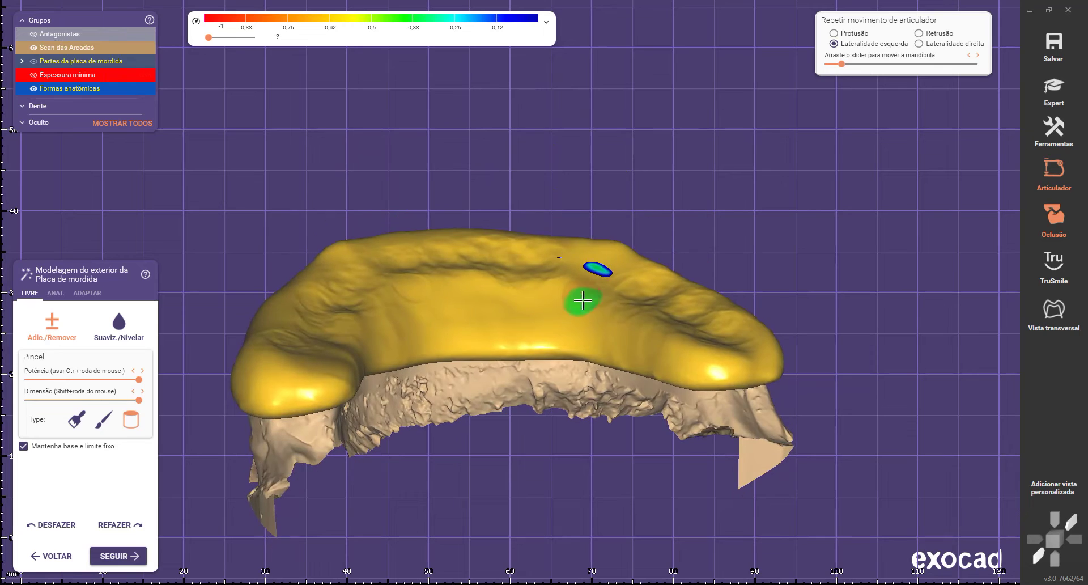
{"action": "right_click_drag", "start_coordinate": [295, 393], "coordinate": [294, 393]}
{"action": "scroll", "coordinate": [272, 354], "scroll_direction": "up", "scroll_amount": 3}
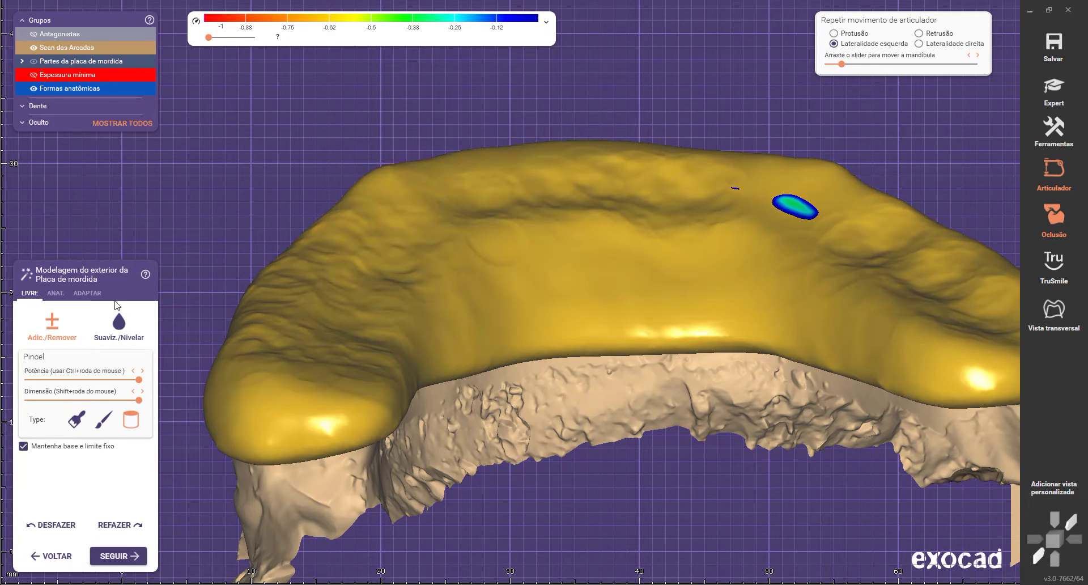
{"action": "left_click", "coordinate": [119, 323]}
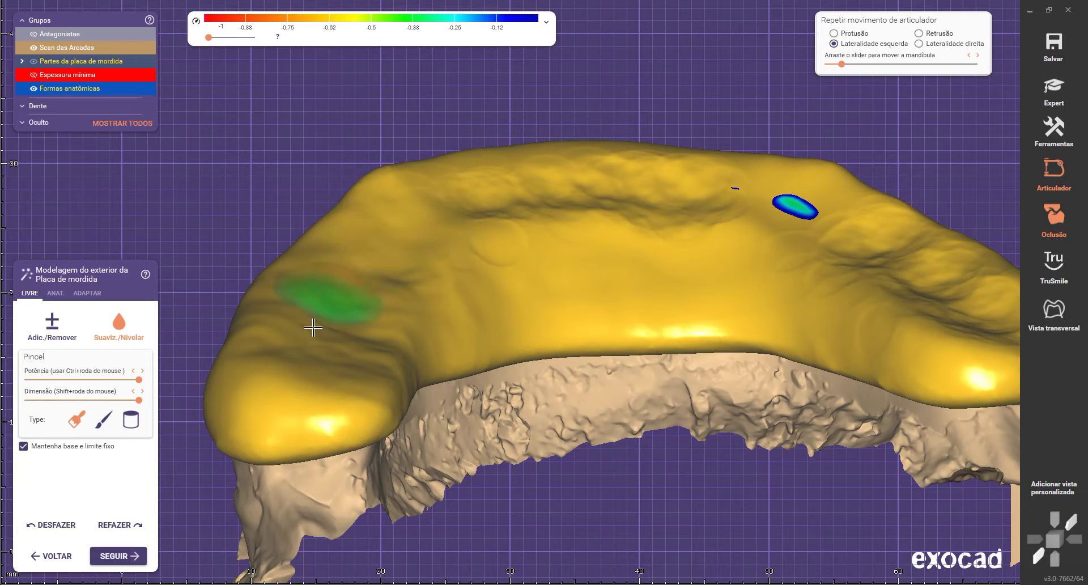
{"action": "mouse_move", "coordinate": [257, 304]}
{"action": "left_mouse_down"}
{"action": "mouse_move", "coordinate": [327, 241]}
{"action": "mouse_move", "coordinate": [382, 296]}
{"action": "mouse_move", "coordinate": [527, 216]}
{"action": "mouse_move", "coordinate": [500, 191]}
{"action": "mouse_move", "coordinate": [737, 181]}
{"action": "mouse_move", "coordinate": [594, 204]}
{"action": "left_mouse_up"}
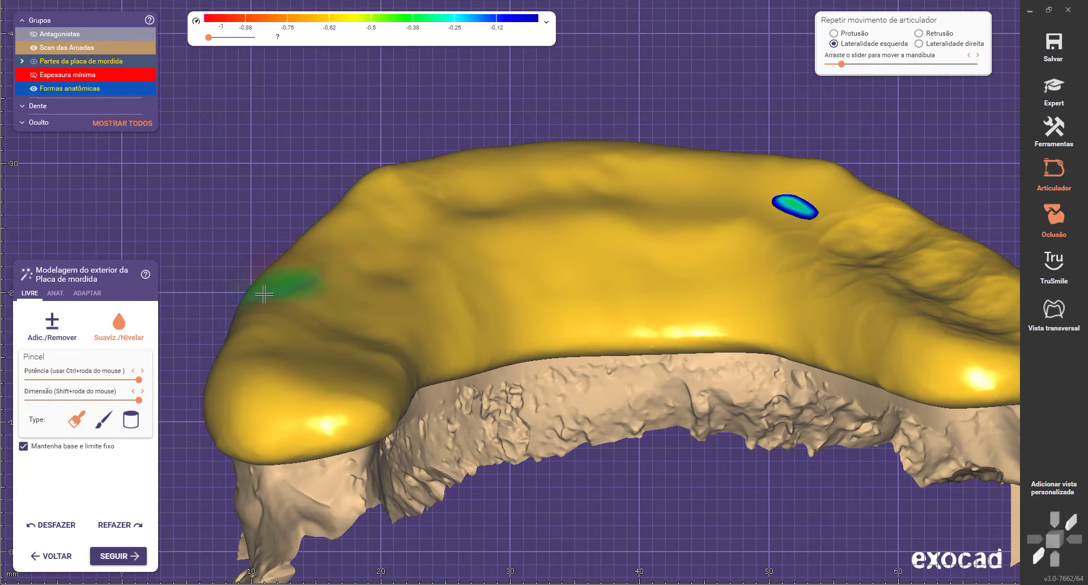
{"action": "scroll", "coordinate": [287, 250], "scroll_direction": "down", "scroll_amount": 2}
{"action": "scroll", "coordinate": [782, 257], "scroll_direction": "up", "scroll_amount": 3}
{"action": "mouse_move", "coordinate": [650, 206]}
{"action": "left_mouse_down"}
{"action": "mouse_move", "coordinate": [771, 253]}
{"action": "mouse_move", "coordinate": [812, 284]}
{"action": "mouse_move", "coordinate": [619, 200]}
{"action": "mouse_move", "coordinate": [564, 246]}
{"action": "mouse_move", "coordinate": [732, 374]}
{"action": "mouse_move", "coordinate": [690, 297]}
{"action": "mouse_move", "coordinate": [714, 335]}
{"action": "mouse_move", "coordinate": [758, 263]}
{"action": "mouse_move", "coordinate": [656, 202]}
{"action": "mouse_move", "coordinate": [828, 311]}
{"action": "mouse_move", "coordinate": [814, 343]}
{"action": "left_mouse_up"}
Step: Remove the contact behind the canine with the cylinder brush and smooth that part of the splint again
{"action": "left_click", "coordinate": [52, 324]}
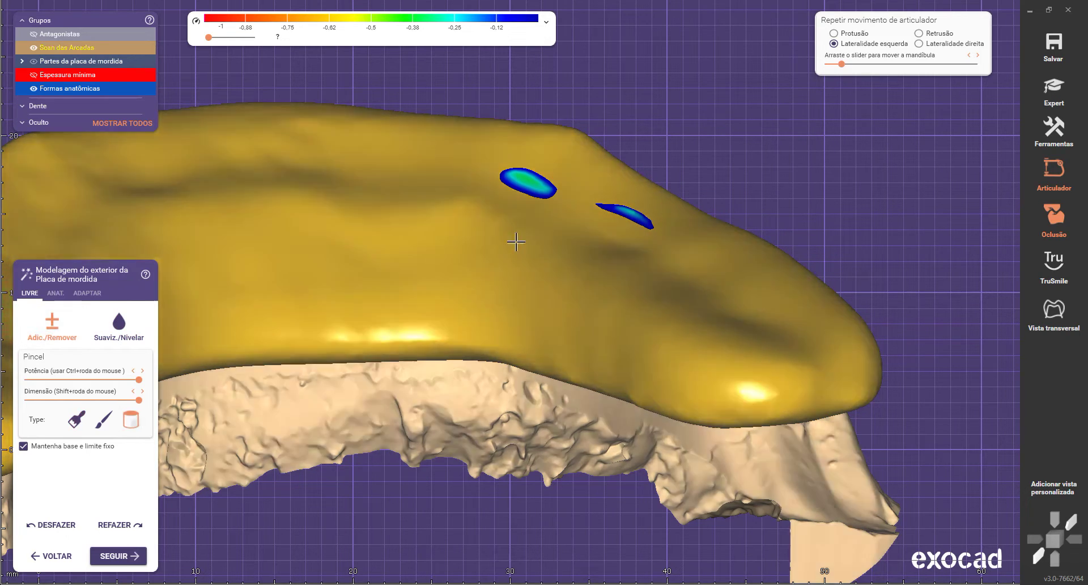
{"action": "mouse_move", "coordinate": [601, 208]}
{"action": "left_mouse_down", "text": "shift"}
{"action": "mouse_move", "coordinate": [644, 196]}
{"action": "mouse_move", "coordinate": [615, 227]}
{"action": "mouse_move", "coordinate": [627, 199]}
{"action": "left_mouse_up", "text": "shift"}
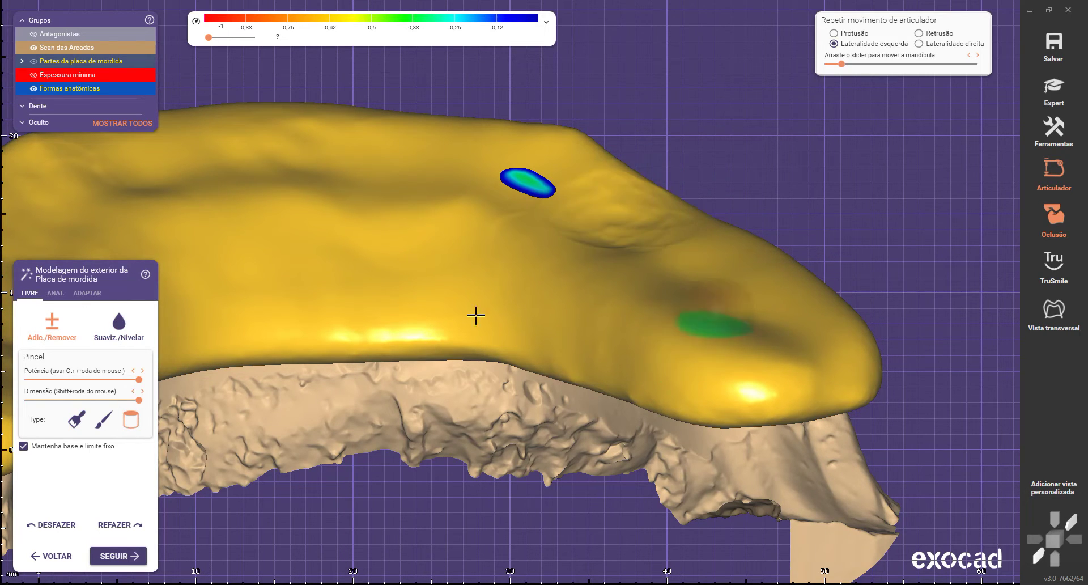
{"action": "left_click", "coordinate": [118, 323]}
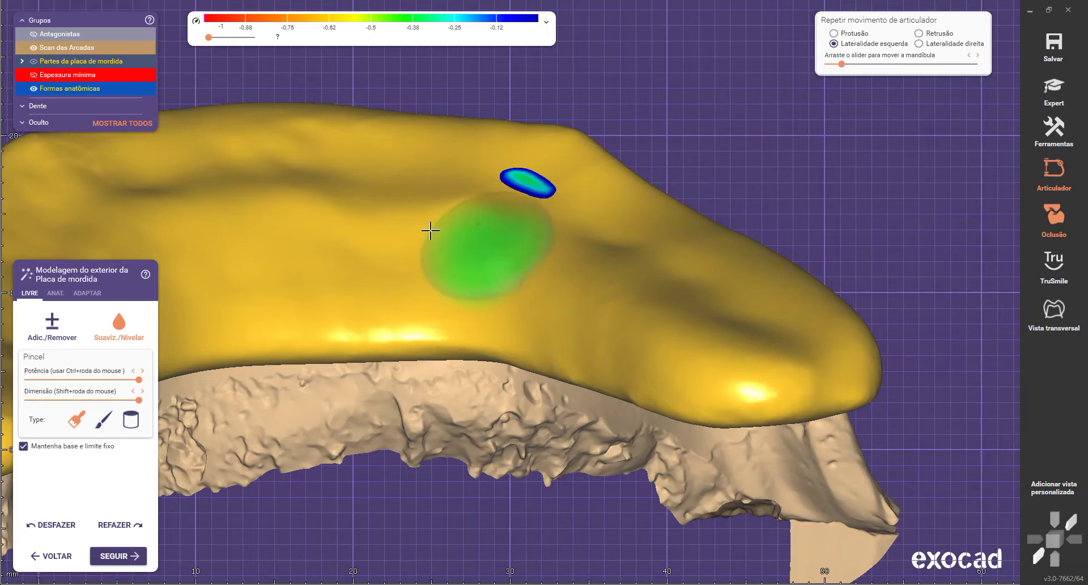
{"action": "scroll", "coordinate": [774, 293], "scroll_direction": "down", "scroll_amount": 2}
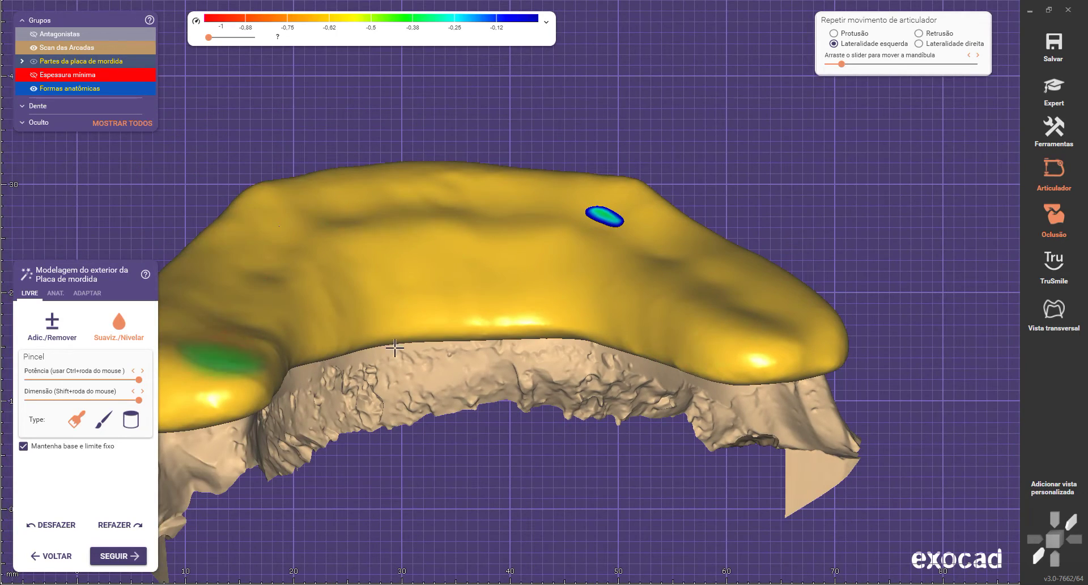
Step: Show the antagonists again and advance the left lateral movement in increments to check the canine guidance contact
{"action": "scroll", "coordinate": [601, 290], "scroll_direction": "down", "scroll_amount": 5}
{"action": "scroll", "coordinate": [476, 315], "scroll_direction": "up", "scroll_amount": 6}
{"action": "scroll", "coordinate": [403, 295], "scroll_direction": "down", "scroll_amount": 3}
{"action": "right_click_drag", "start_coordinate": [486, 271], "coordinate": [539, 317]}
{"action": "left_click", "coordinate": [33, 34]}
{"action": "right_click_drag", "start_coordinate": [727, 120], "coordinate": [540, 341]}
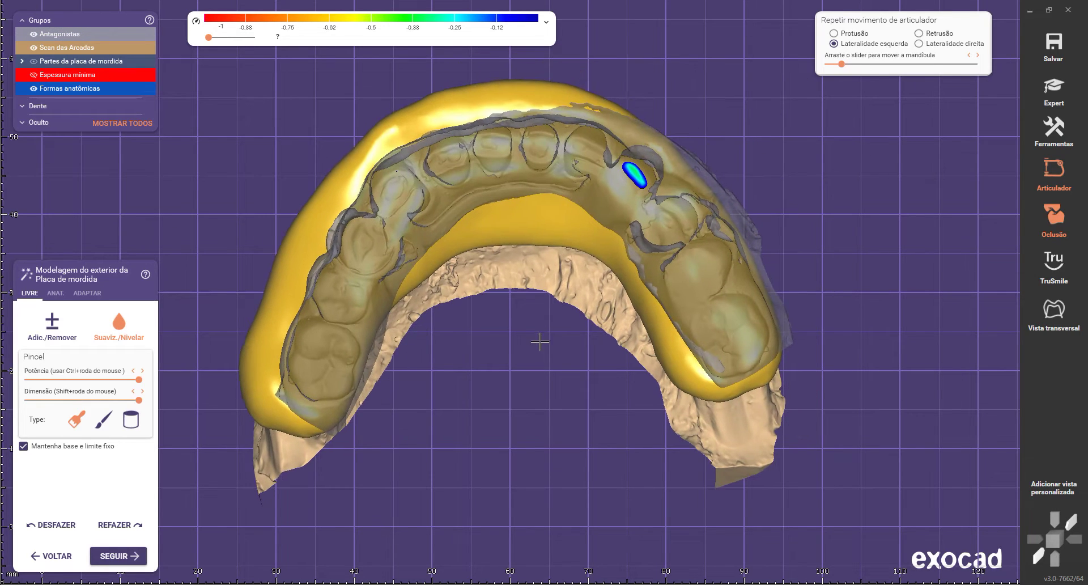
{"action": "left_click", "coordinate": [979, 56]}
{"action": "left_click", "coordinate": [977, 55]}
{"action": "left_click", "coordinate": [978, 56]}
{"action": "left_click", "coordinate": [978, 56]}
{"action": "left_click", "coordinate": [978, 56]}
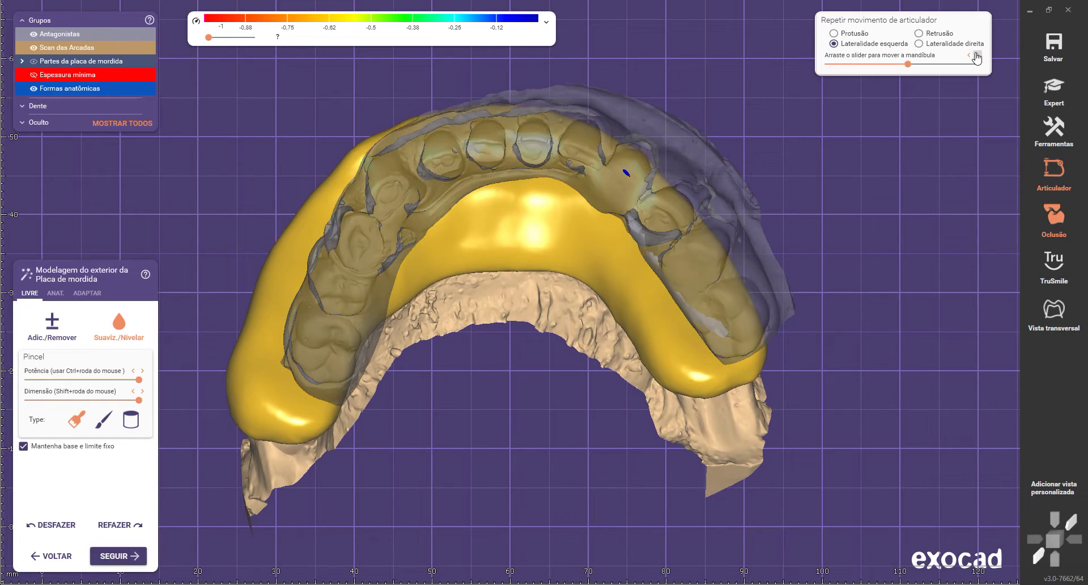
{"action": "left_click", "coordinate": [978, 56]}
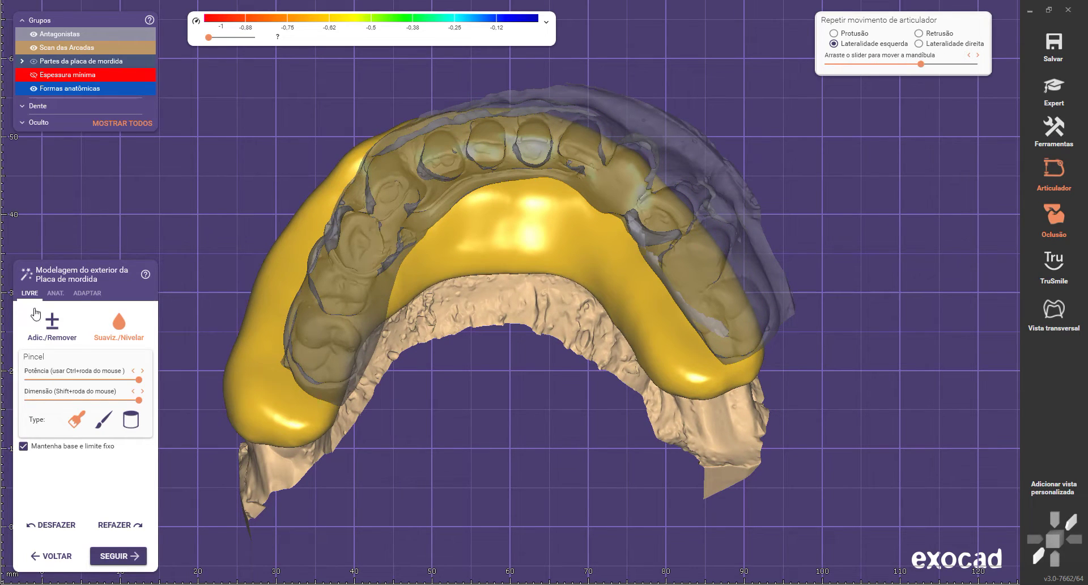
Step: Add material at the canine guidance contact while advancing the left lateral movement to its end
{"action": "left_click", "coordinate": [52, 324]}
{"action": "left_click", "coordinate": [643, 154]}
{"action": "left_click", "coordinate": [978, 55]}
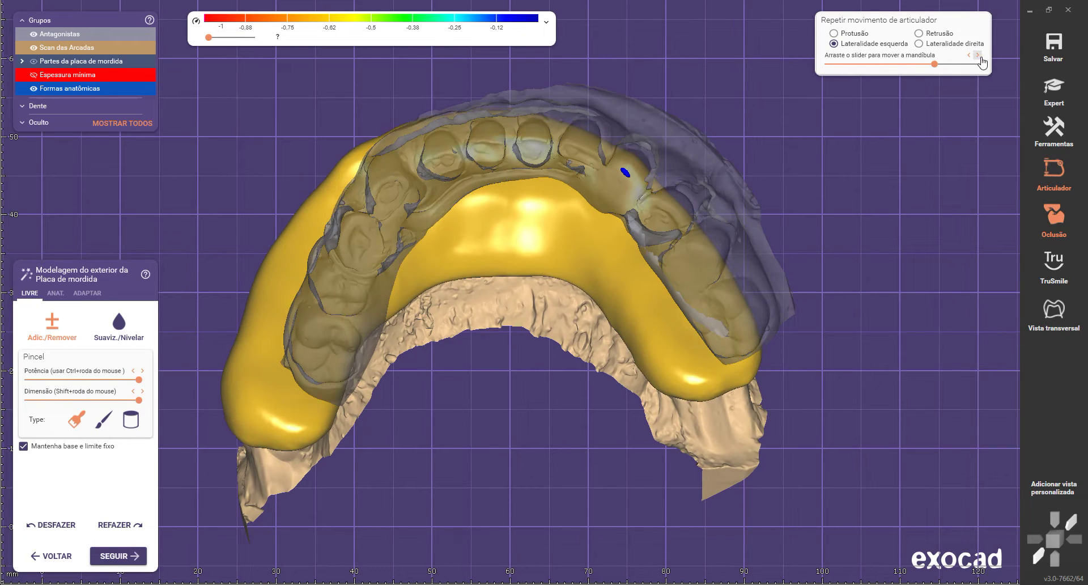
{"action": "left_click", "coordinate": [978, 56]}
{"action": "left_click", "coordinate": [978, 57]}
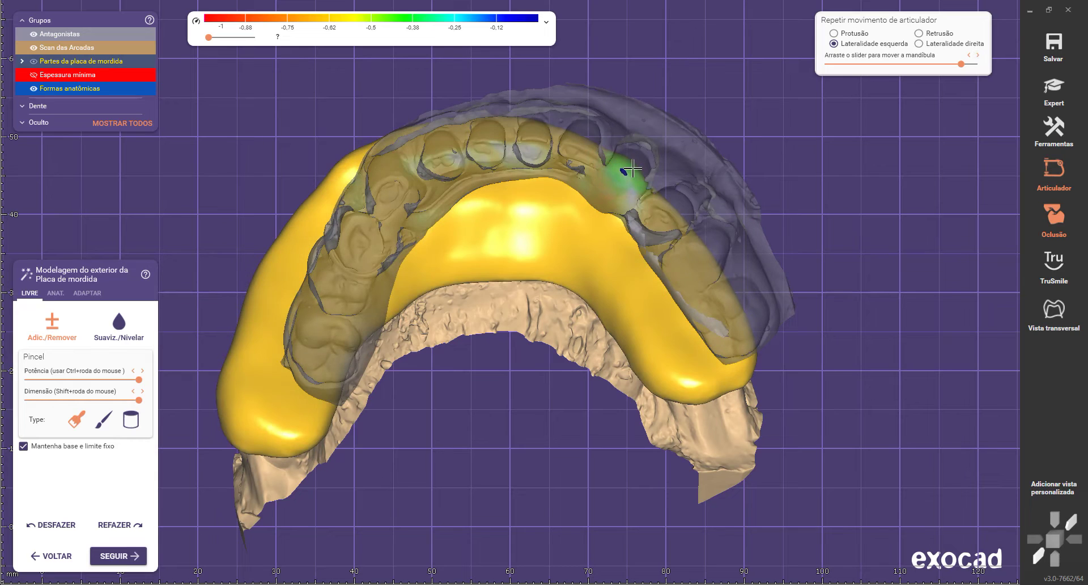
{"action": "left_click", "coordinate": [978, 55]}
Step: Return the mandible to its starting position and compare the static contacts with the first left lateral increment
{"action": "left_click_drag", "start_coordinate": [975, 65], "coordinate": [798, 79]}
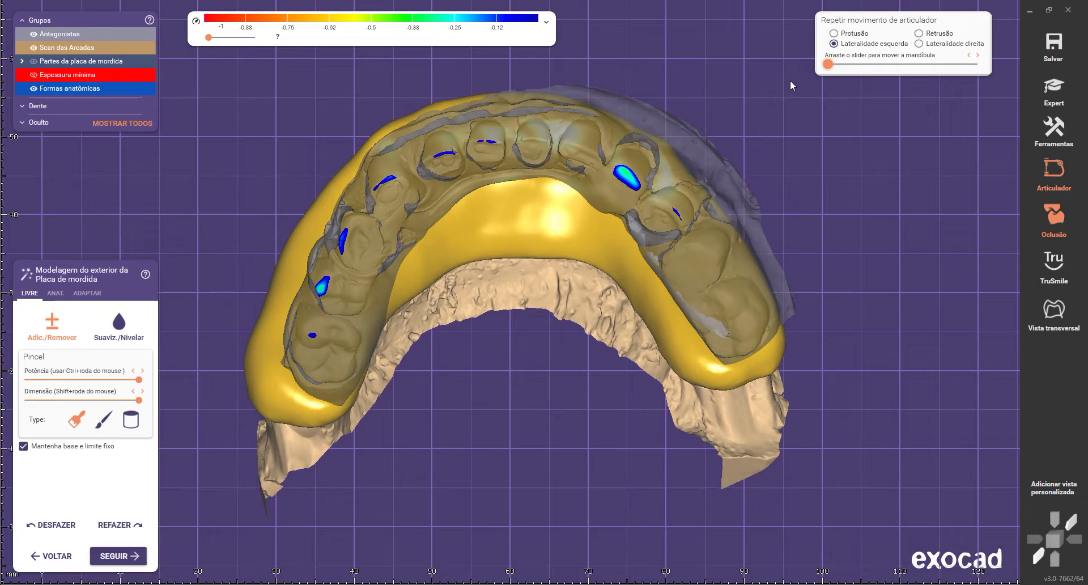
{"action": "left_click", "coordinate": [978, 56]}
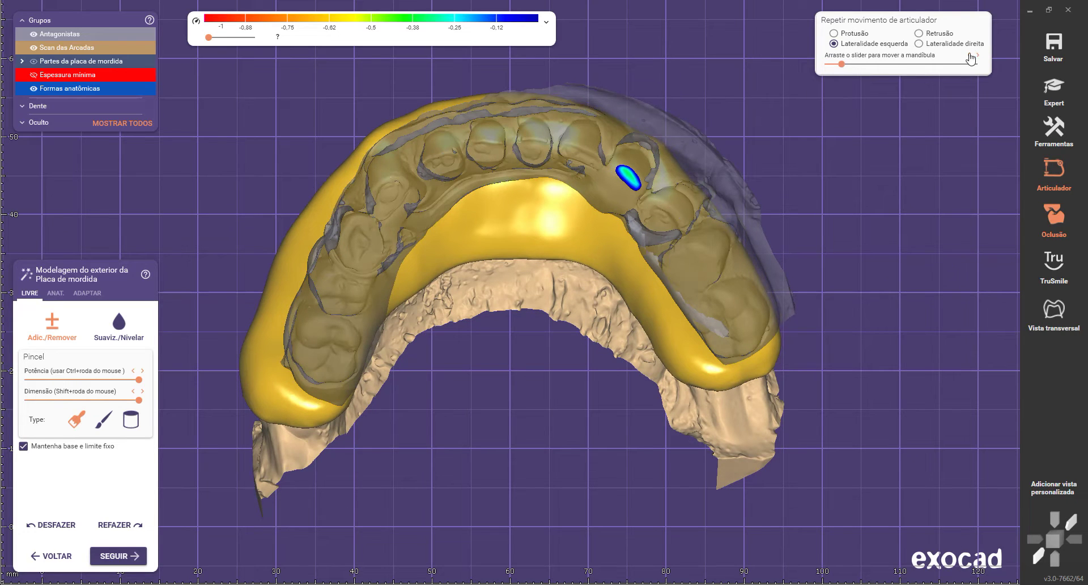
{"action": "left_click_drag", "start_coordinate": [842, 65], "coordinate": [763, 88]}
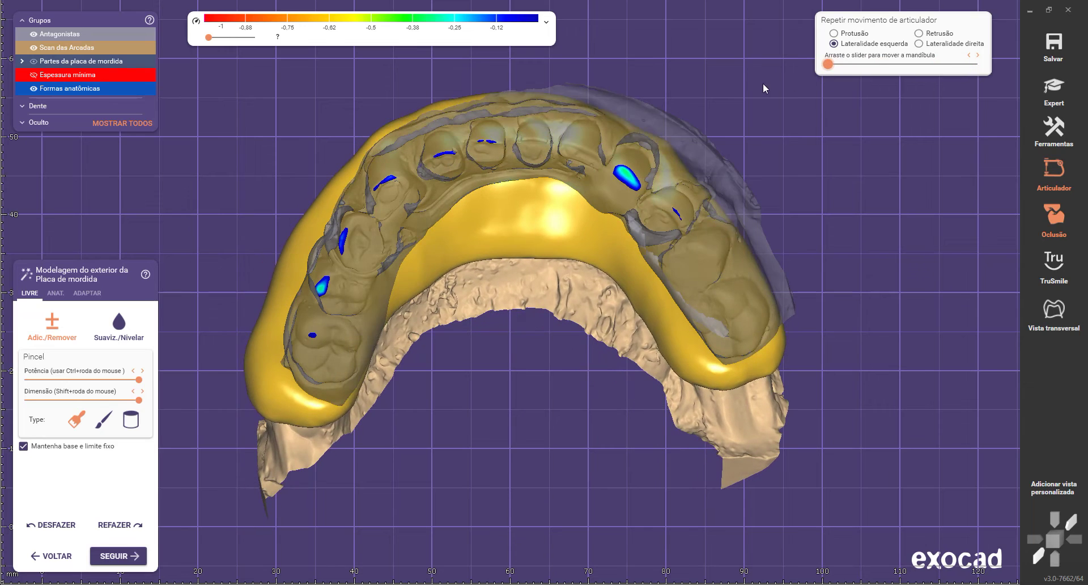
{"action": "left_click_drag", "start_coordinate": [845, 73], "coordinate": [751, 100]}
{"action": "right_click_drag", "start_coordinate": [676, 255], "coordinate": [621, 296]}
{"action": "middle_click_drag", "start_coordinate": [668, 275], "coordinate": [578, 315]}
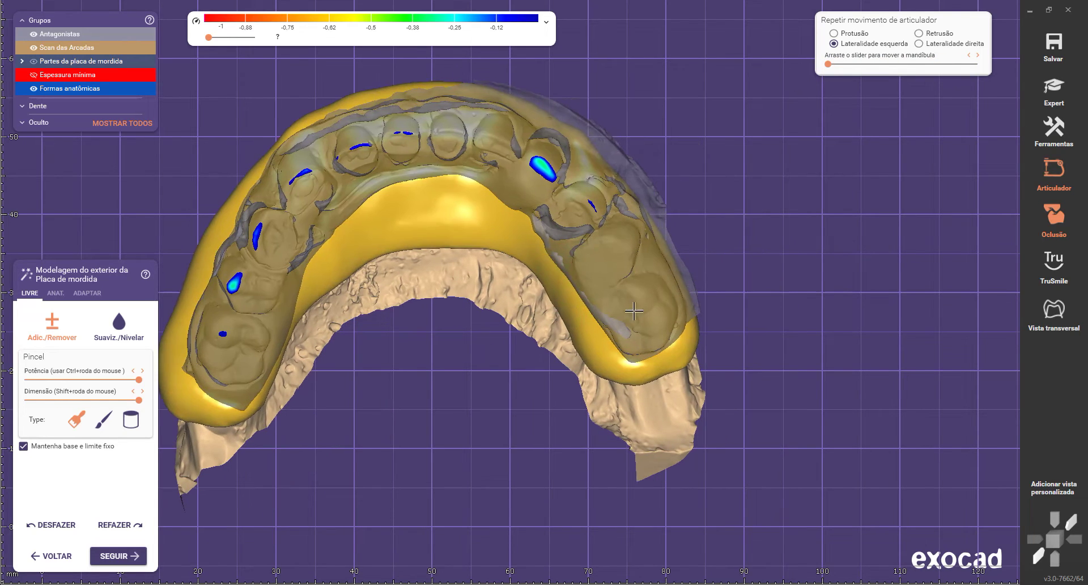
{"action": "middle_click_drag", "start_coordinate": [484, 374], "coordinate": [580, 359]}
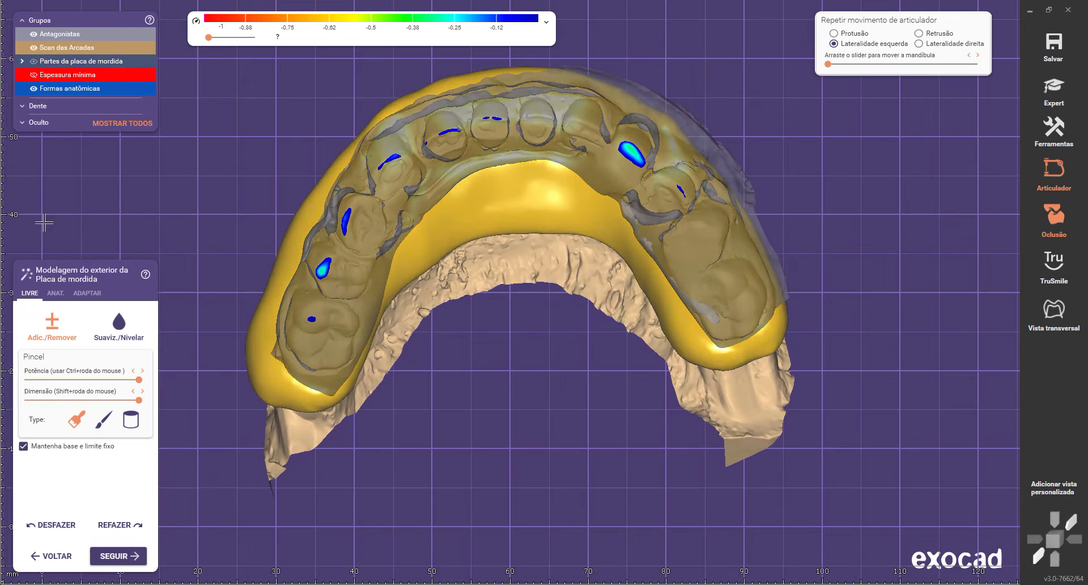
Step: Lower the brush strength to about half and add light contact points on the two working-side molars and the front teeth
{"action": "left_click", "coordinate": [86, 379]}
{"action": "scroll", "coordinate": [686, 229], "scroll_direction": "up", "scroll_amount": 2}
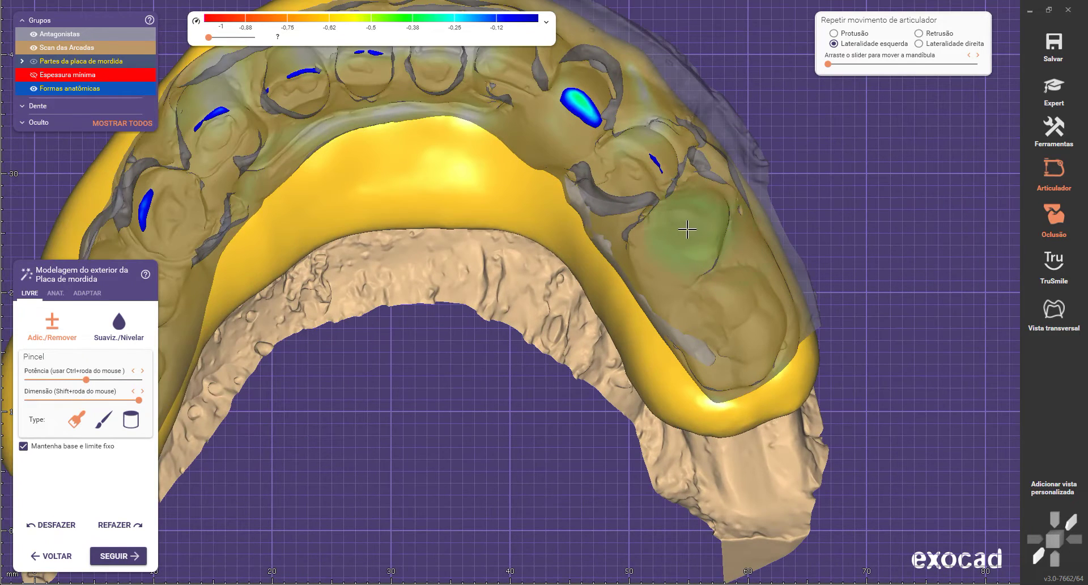
{"action": "scroll", "coordinate": [550, 233], "scroll_direction": "down", "scroll_amount": 2}
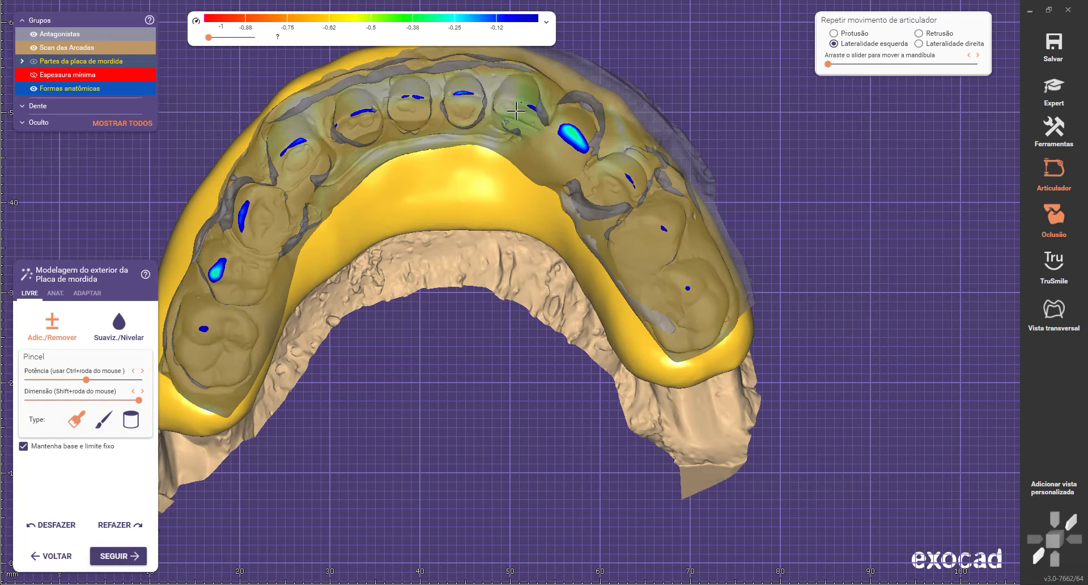
{"action": "scroll", "coordinate": [500, 160], "scroll_direction": "down", "scroll_amount": 2}
{"action": "mouse_move", "coordinate": [799, 121]}
{"action": "right_mouse_down"}
{"action": "mouse_move", "coordinate": [897, 14]}
{"action": "mouse_move", "coordinate": [800, 121]}
{"action": "right_mouse_up"}
{"action": "middle_click_drag", "start_coordinate": [800, 121], "coordinate": [851, 151]}
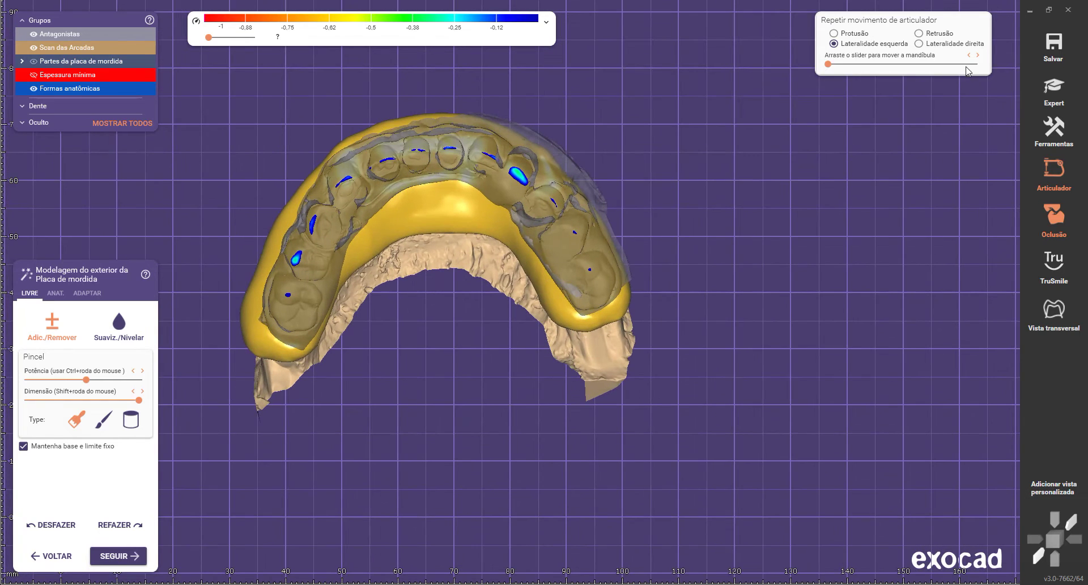
Step: Remove the incisor contact beside the canine at the first left lateral increment with a stronger cylinder brush, and return the mandible to start
{"action": "left_click", "coordinate": [976, 57]}
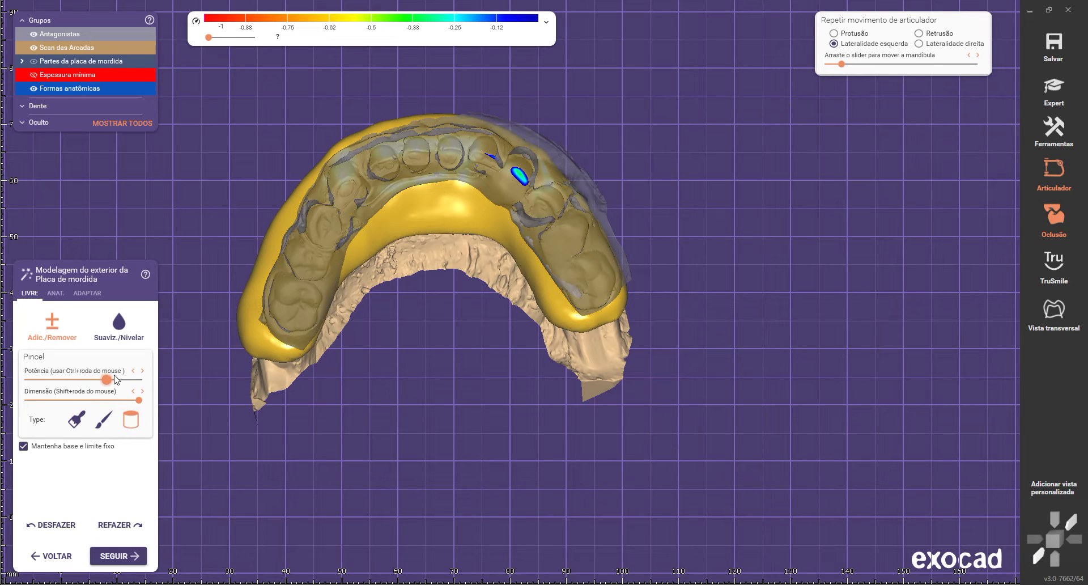
{"action": "left_click_drag", "start_coordinate": [115, 378], "coordinate": [119, 379]}
{"action": "scroll", "coordinate": [514, 175], "scroll_direction": "up", "scroll_amount": 4}
{"action": "mouse_move", "coordinate": [518, 174]}
{"action": "left_mouse_down", "text": "shift"}
{"action": "mouse_move", "coordinate": [508, 181]}
{"action": "mouse_move", "coordinate": [532, 194]}
{"action": "mouse_move", "coordinate": [517, 173]}
{"action": "mouse_move", "coordinate": [501, 185]}
{"action": "left_mouse_up", "text": "shift"}
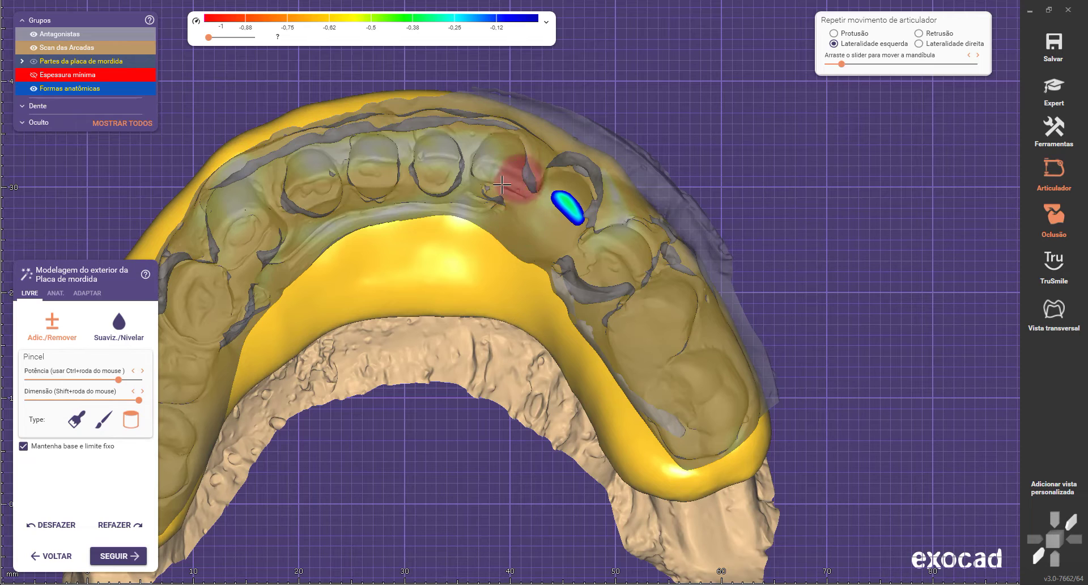
{"action": "scroll", "coordinate": [567, 175], "scroll_direction": "down", "scroll_amount": 3}
{"action": "left_click_drag", "start_coordinate": [840, 66], "coordinate": [778, 68]}
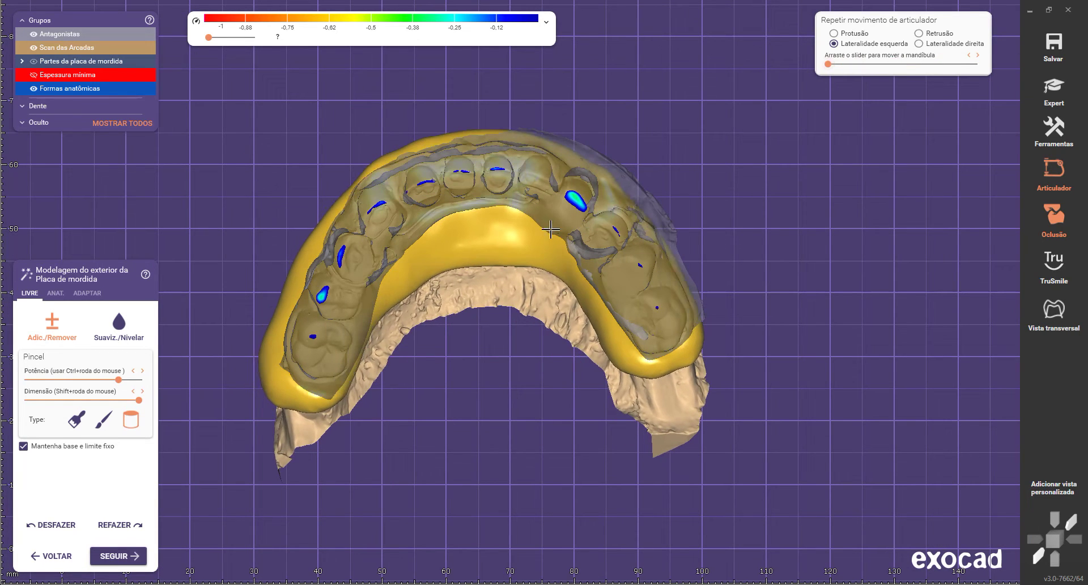
Step: Reduce the brush size and add a small, light contact on the incisor next to the working-side canine
{"action": "left_click", "coordinate": [65, 400]}
{"action": "scroll", "coordinate": [547, 182], "scroll_direction": "up", "scroll_amount": 3}
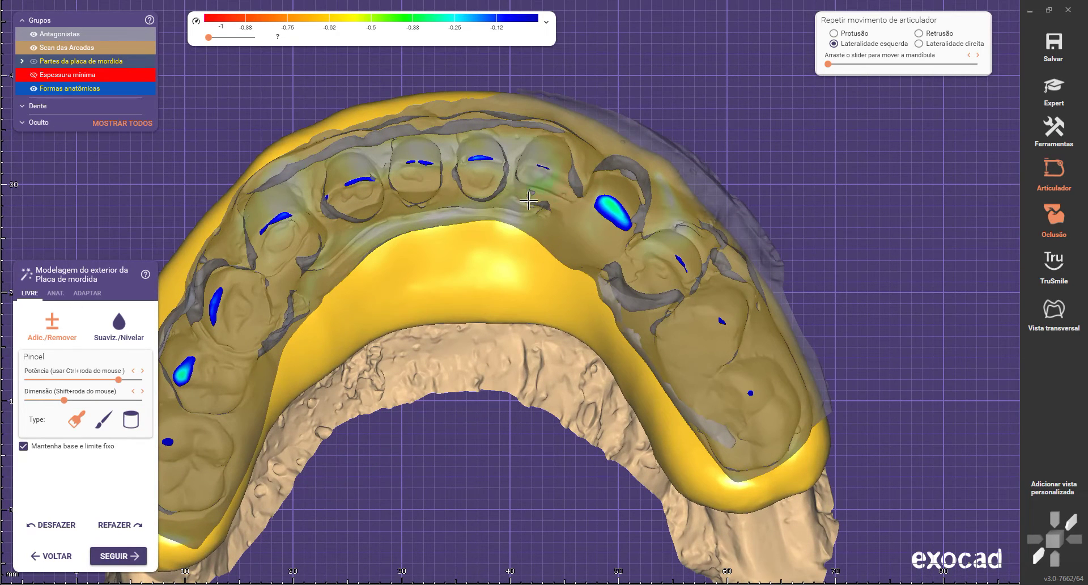
{"action": "scroll", "coordinate": [546, 109], "scroll_direction": "down", "scroll_amount": 3}
Step: Check the first left lateral increment, reset the mandible to start, and switch the movement to right laterality (Lateralidade direita)
{"action": "left_click", "coordinate": [981, 54]}
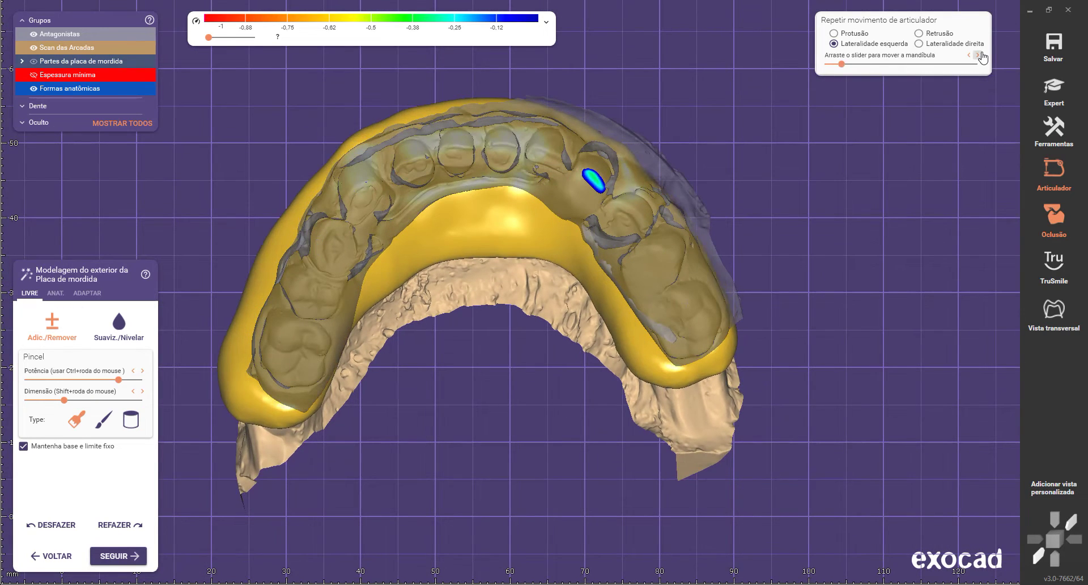
{"action": "left_click_drag", "start_coordinate": [842, 65], "coordinate": [807, 72]}
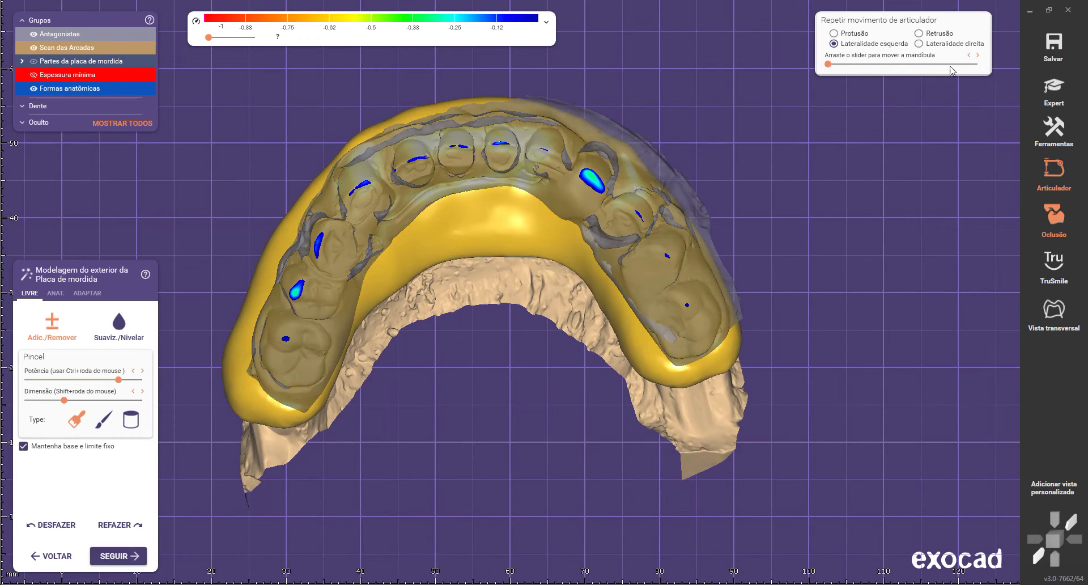
{"action": "mouse_move", "coordinate": [500, 356]}
{"action": "right_mouse_down"}
{"action": "mouse_move", "coordinate": [490, 316]}
{"action": "mouse_move", "coordinate": [421, 229]}
{"action": "mouse_move", "coordinate": [505, 363]}
{"action": "right_mouse_up"}
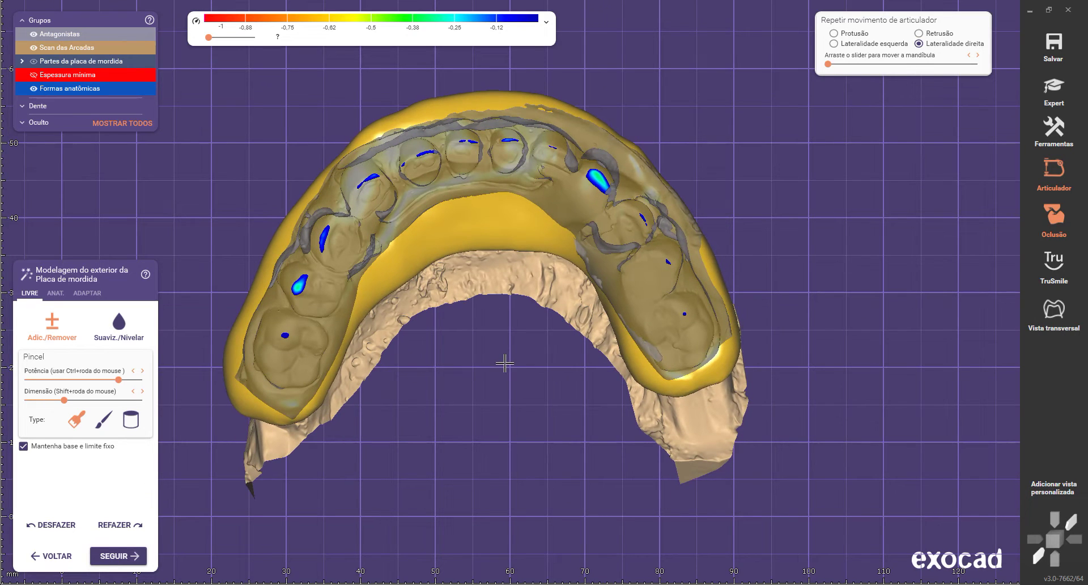
Step: At the first right lateral increment, build a contact on the working-side canine and remove the premolar and molar contacts with a full-strength, maximum-size cylinder brush
{"action": "left_click", "coordinate": [979, 55]}
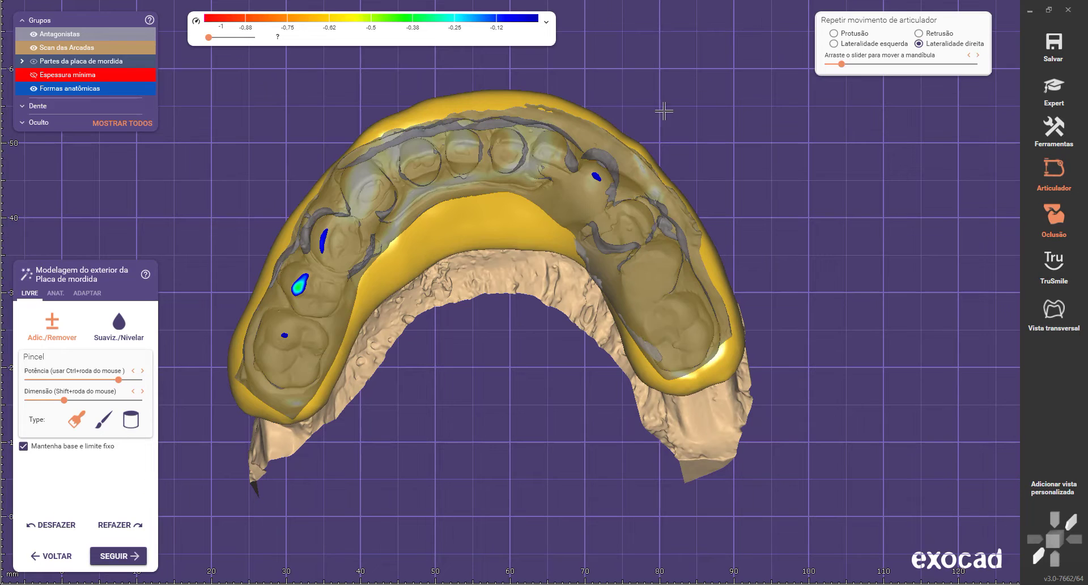
{"action": "left_click_drag", "start_coordinate": [64, 400], "coordinate": [100, 401]}
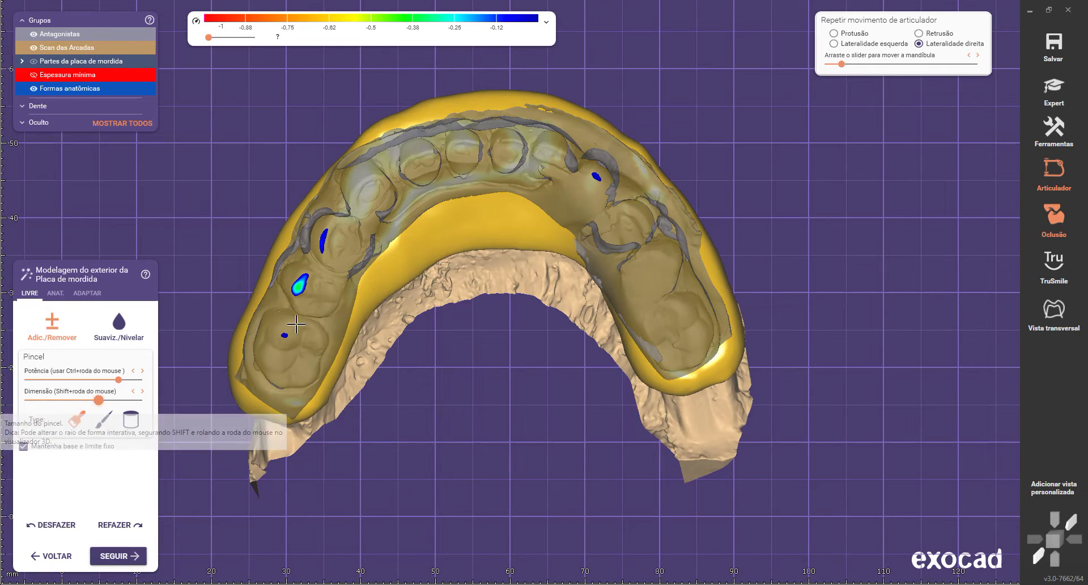
{"action": "scroll", "coordinate": [363, 187], "scroll_direction": "up", "scroll_amount": 2}
{"action": "scroll", "coordinate": [385, 215], "scroll_direction": "down", "scroll_amount": 3}
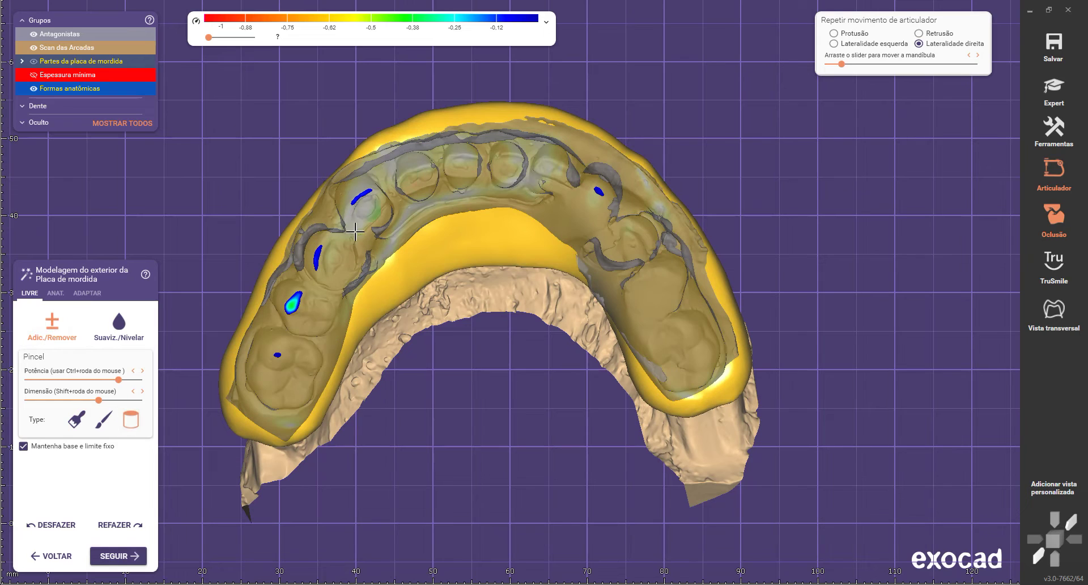
{"action": "left_click_drag", "start_coordinate": [100, 401], "coordinate": [139, 400]}
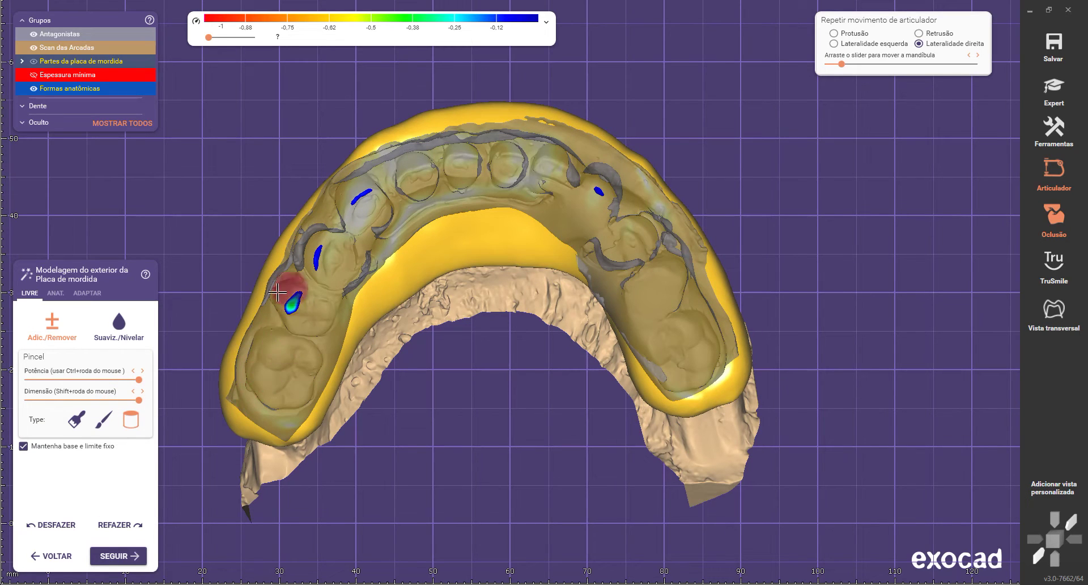
{"action": "left_click_drag", "start_coordinate": [296, 303], "coordinate": [307, 263], "text": "shift"}
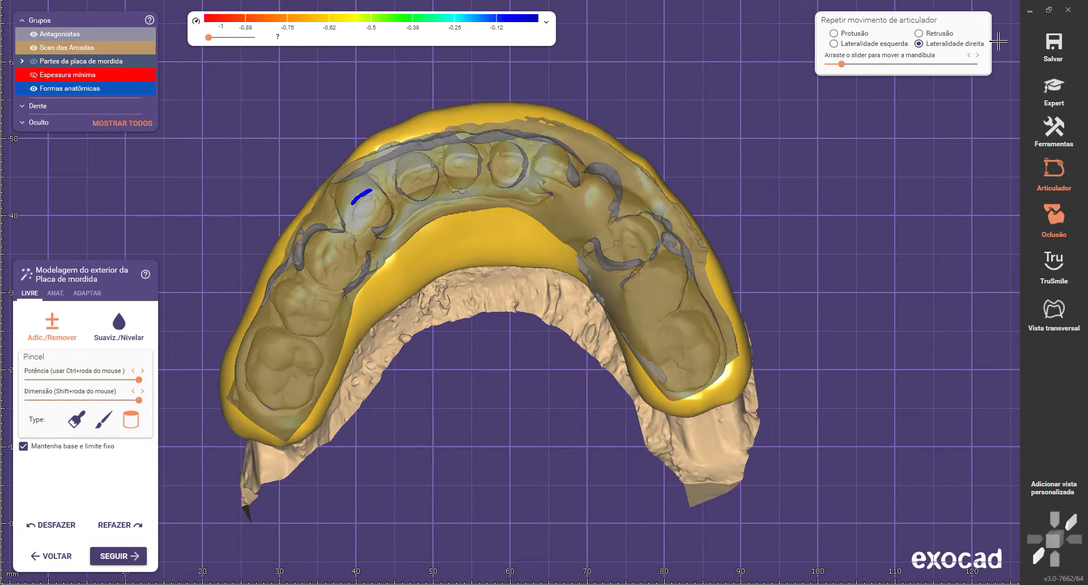
Step: Advance the right lateral movement through its middle increments, building up the working-side canine contact with a slightly smaller soft brush
{"action": "left_click", "coordinate": [979, 58]}
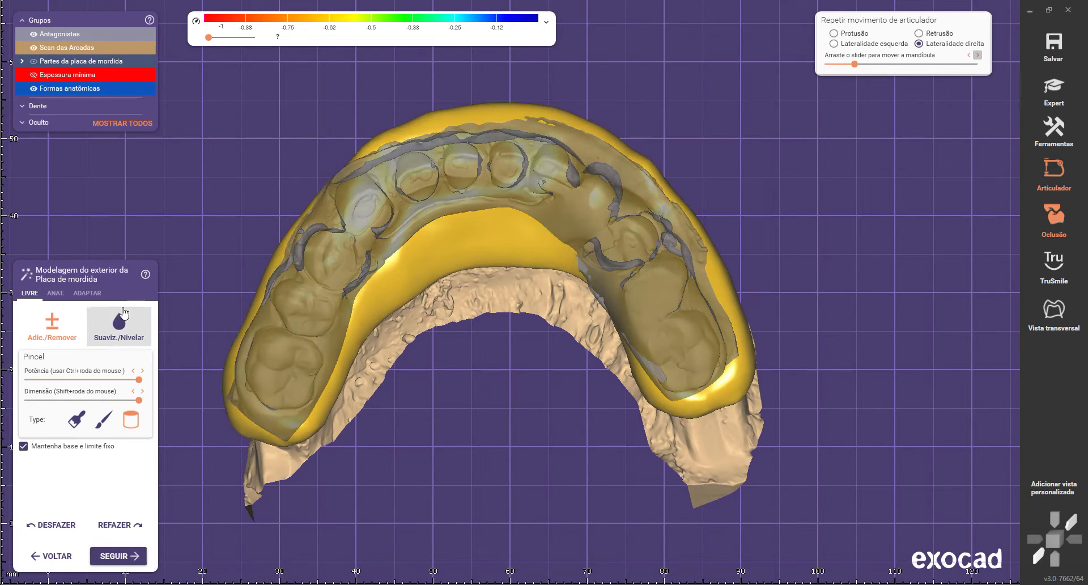
{"action": "left_click", "coordinate": [106, 401]}
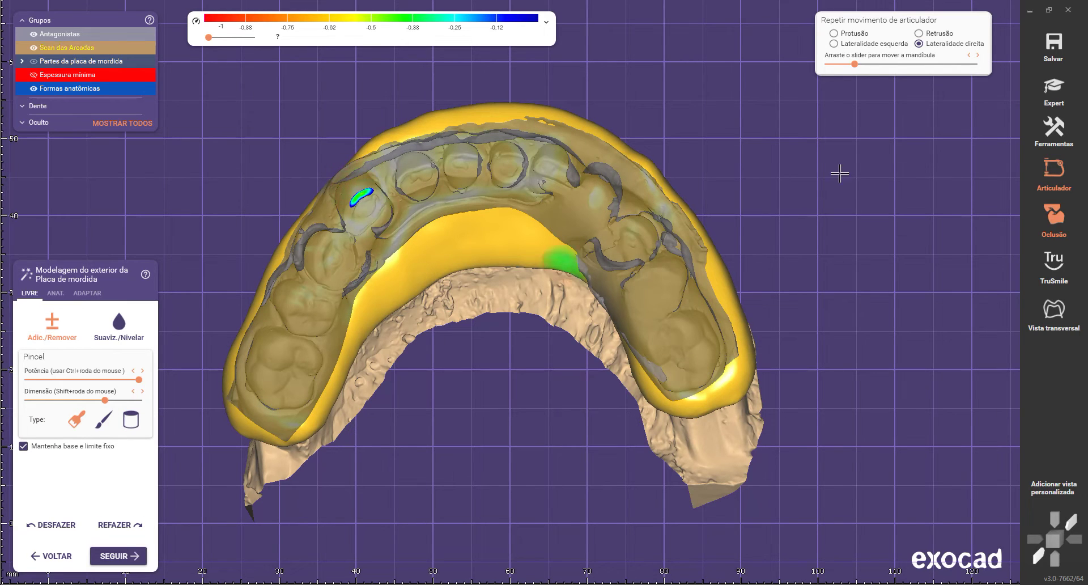
{"action": "left_click", "coordinate": [977, 56]}
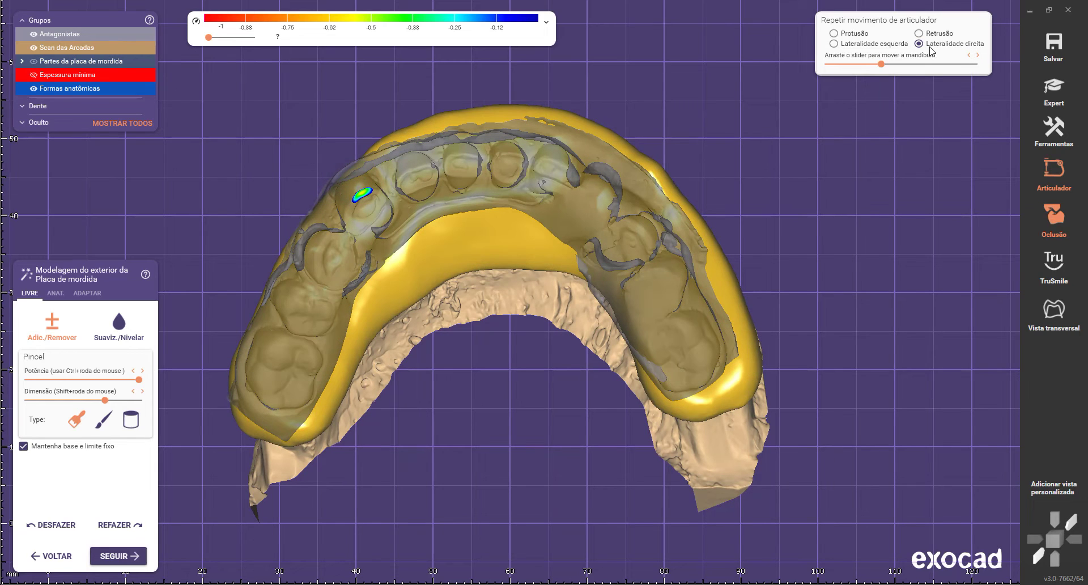
{"action": "left_click", "coordinate": [977, 55]}
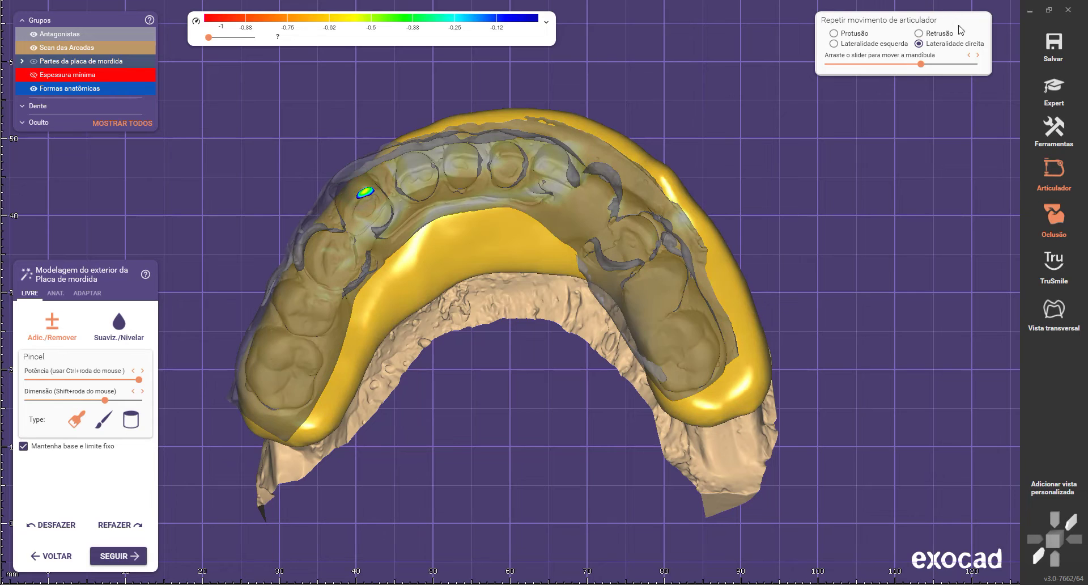
{"action": "left_click", "coordinate": [976, 55]}
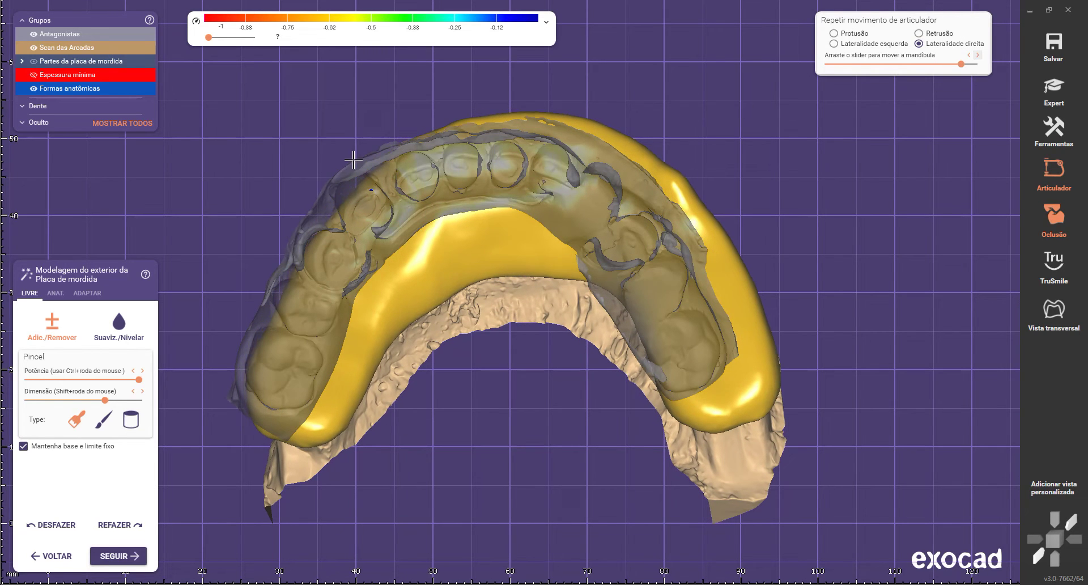
Step: Strengthen the canine contact near the end of right laterality and move the mandible to the final increment
{"action": "right_click_drag", "start_coordinate": [360, 170], "coordinate": [471, 265]}
{"action": "key", "text": "space"}
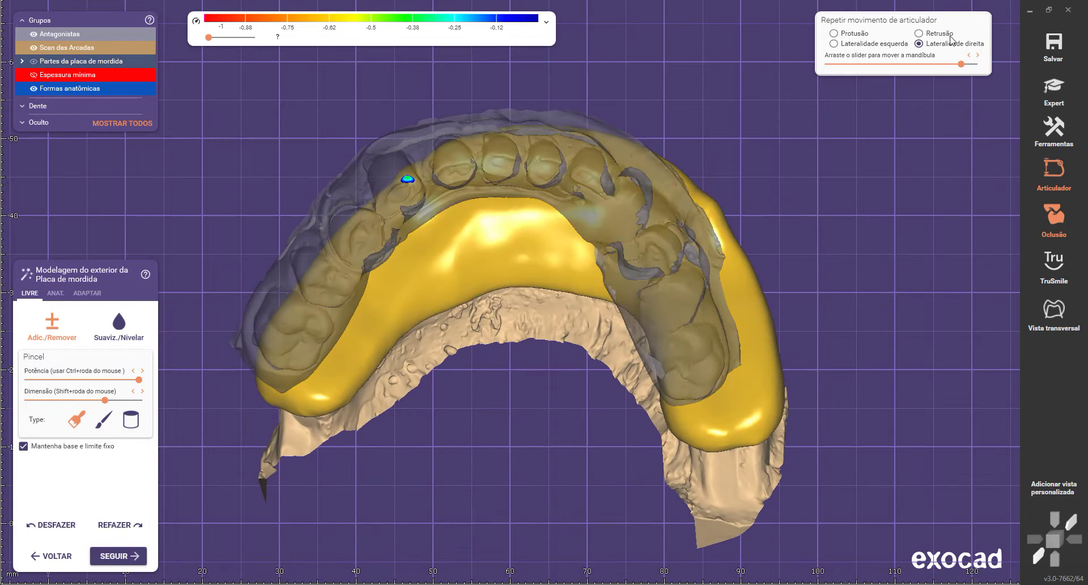
{"action": "left_click", "coordinate": [976, 56]}
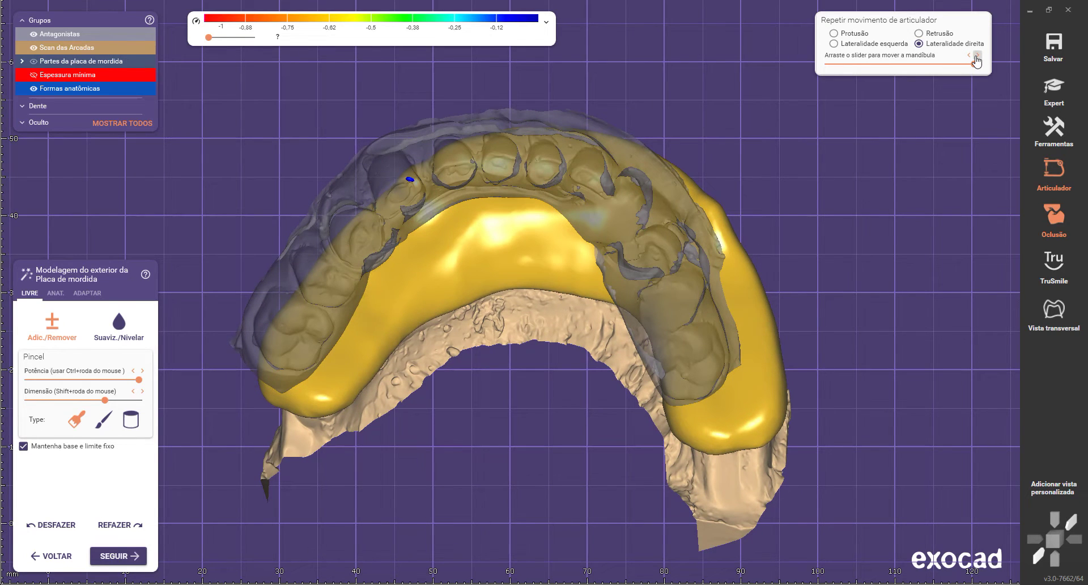
{"action": "right_click_drag", "start_coordinate": [725, 241], "coordinate": [734, 237]}
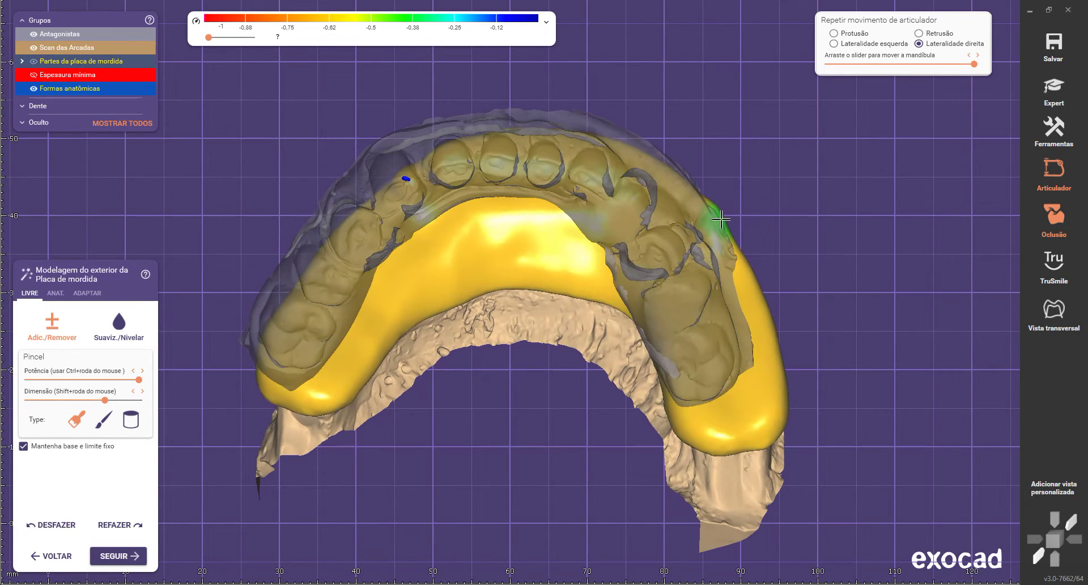
Step: Hide the antagonist and add material around the canine guidance contact with a smaller brush
{"action": "left_click", "coordinate": [34, 35]}
{"action": "right_click_drag", "start_coordinate": [472, 303], "coordinate": [545, 284]}
{"action": "left_click", "coordinate": [45, 334]}
{"action": "left_click", "coordinate": [68, 400]}
{"action": "scroll", "coordinate": [428, 240], "scroll_direction": "up", "scroll_amount": 5}
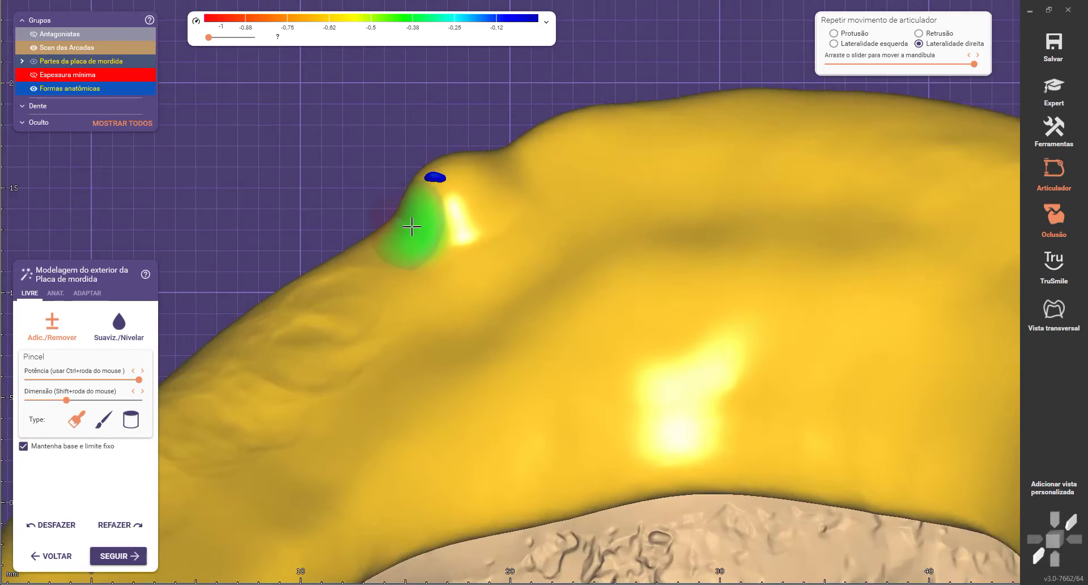
{"action": "left_click_drag", "start_coordinate": [383, 208], "coordinate": [386, 216]}
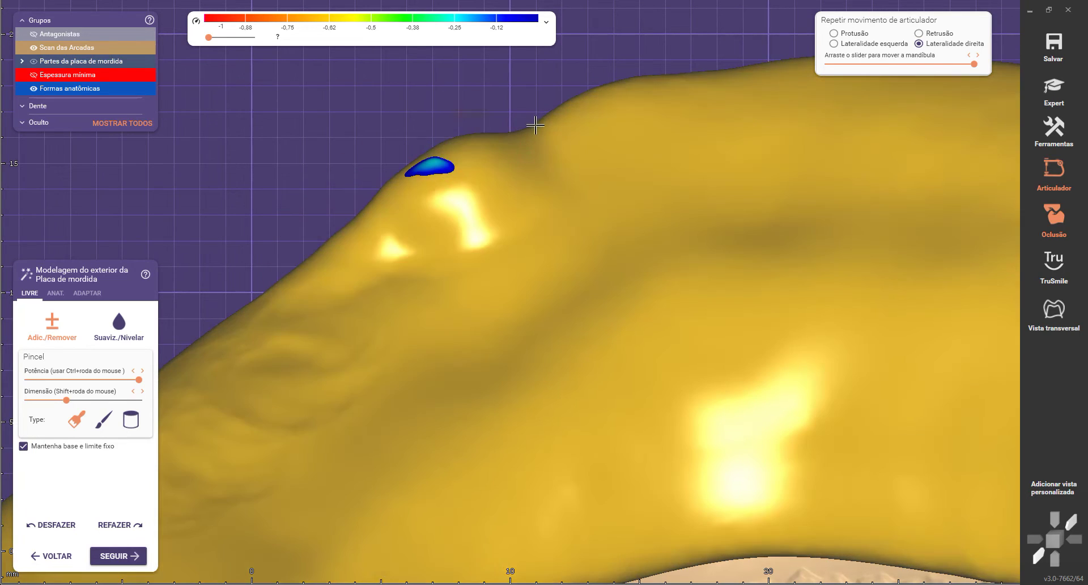
Step: Smooth the splint surface beside the built-up canine with a slightly larger smoothing brush
{"action": "left_click", "coordinate": [537, 121]}
{"action": "left_click", "coordinate": [110, 337]}
{"action": "left_click", "coordinate": [83, 400]}
{"action": "mouse_move", "coordinate": [555, 131]}
{"action": "left_mouse_down"}
{"action": "mouse_move", "coordinate": [615, 105]}
{"action": "mouse_move", "coordinate": [546, 134]}
{"action": "left_mouse_up"}
{"action": "scroll", "coordinate": [469, 228], "scroll_direction": "down", "scroll_amount": 2}
{"action": "mouse_move", "coordinate": [468, 228]}
{"action": "right_mouse_down"}
{"action": "mouse_move", "coordinate": [343, 273]}
{"action": "mouse_move", "coordinate": [280, 255]}
{"action": "right_mouse_up"}
{"action": "scroll", "coordinate": [308, 211], "scroll_direction": "down", "scroll_amount": 3}
{"action": "right_click_drag", "start_coordinate": [449, 122], "coordinate": [477, 222]}
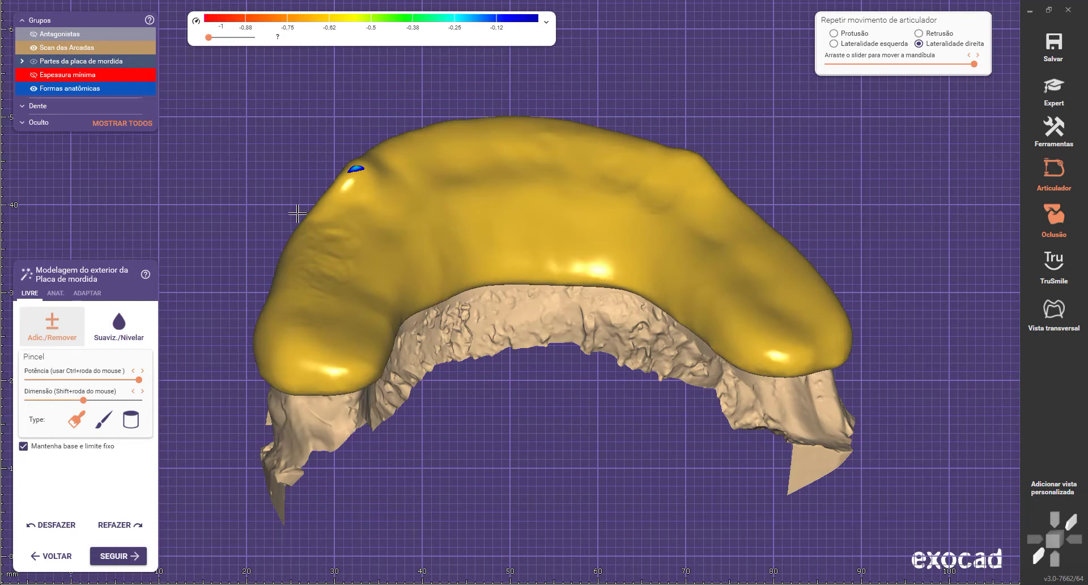
Step: Add material just behind the working-side canine contact to blend the guidance ramp into the splint
{"action": "scroll", "coordinate": [288, 209], "scroll_direction": "up", "scroll_amount": 4}
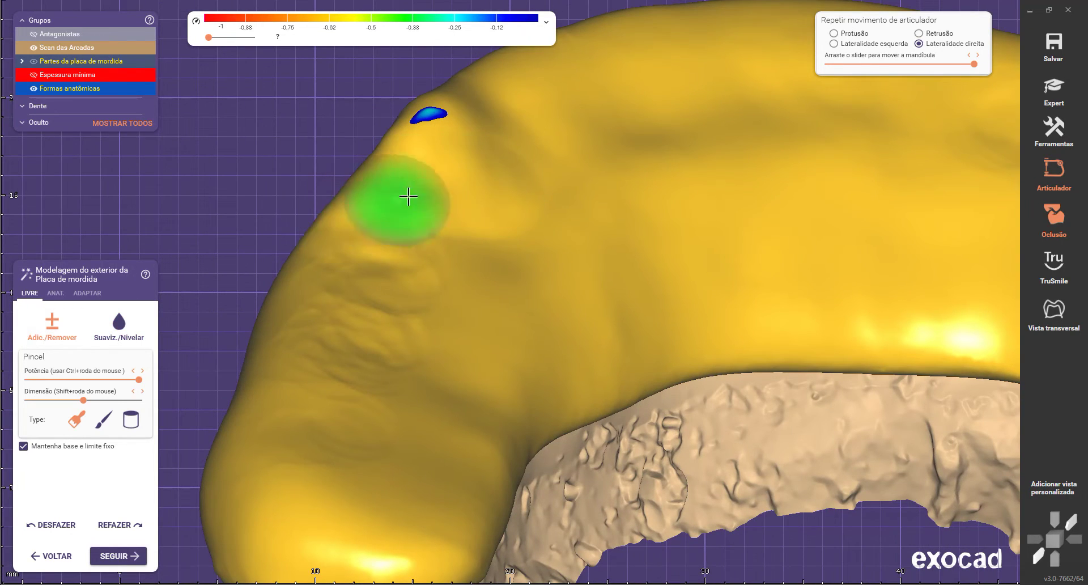
{"action": "mouse_move", "coordinate": [418, 206]}
{"action": "right_mouse_down"}
{"action": "mouse_move", "coordinate": [408, 233]}
{"action": "mouse_move", "coordinate": [425, 243]}
{"action": "right_mouse_up"}
{"action": "scroll", "coordinate": [425, 244], "scroll_direction": "up", "scroll_amount": 2}
{"action": "mouse_move", "coordinate": [804, 362]}
{"action": "left_mouse_down"}
{"action": "mouse_move", "coordinate": [695, 270]}
{"action": "mouse_move", "coordinate": [563, 365]}
{"action": "mouse_move", "coordinate": [719, 401]}
{"action": "mouse_move", "coordinate": [794, 369]}
{"action": "left_mouse_up"}
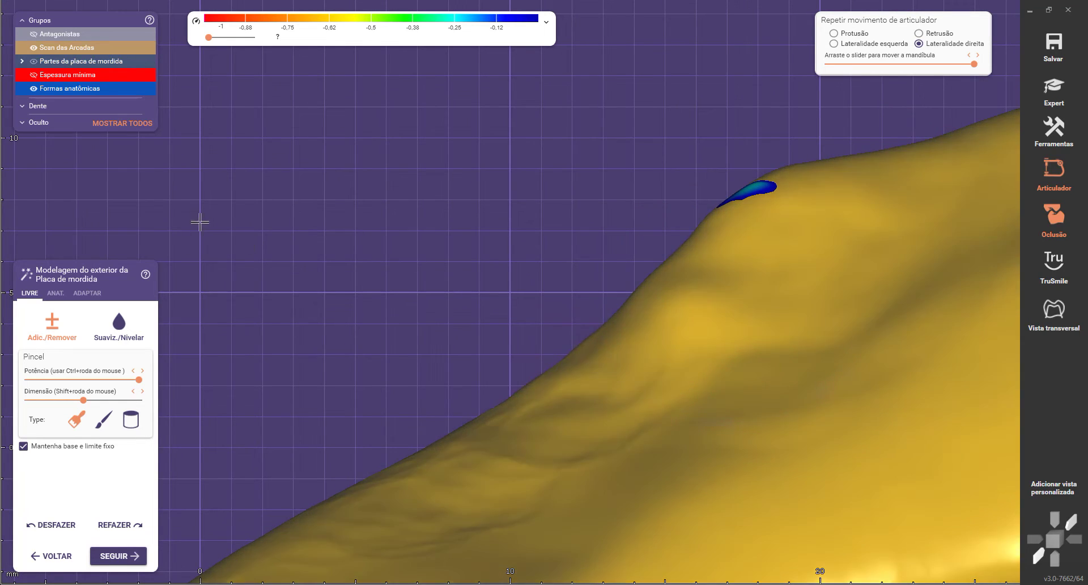
Step: Smooth the added material around the working-side canine, enlarging the smoothing brush
{"action": "left_click", "coordinate": [119, 323]}
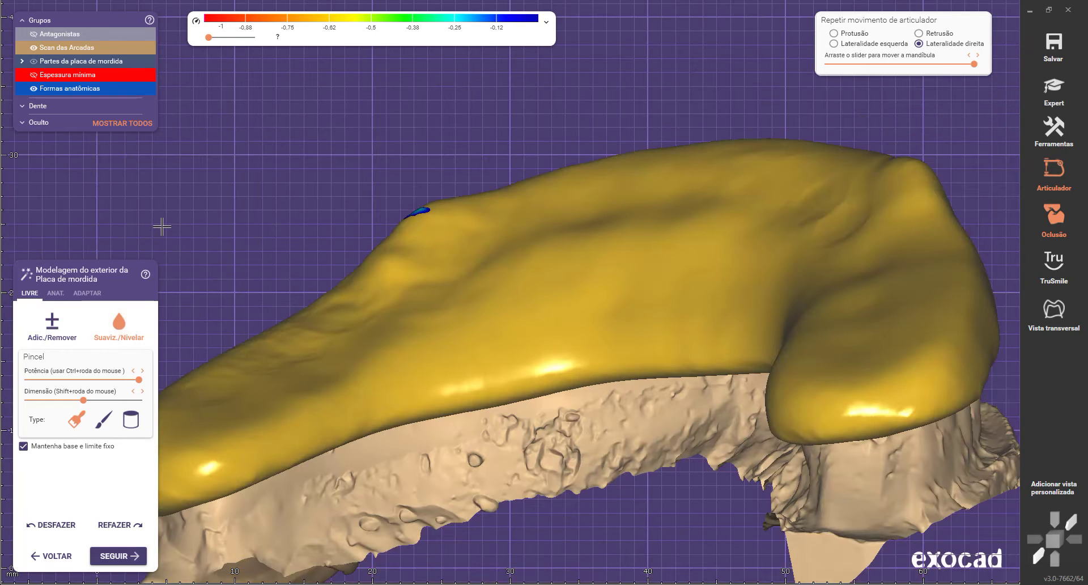
{"action": "scroll", "coordinate": [420, 214], "scroll_direction": "up", "scroll_amount": 2}
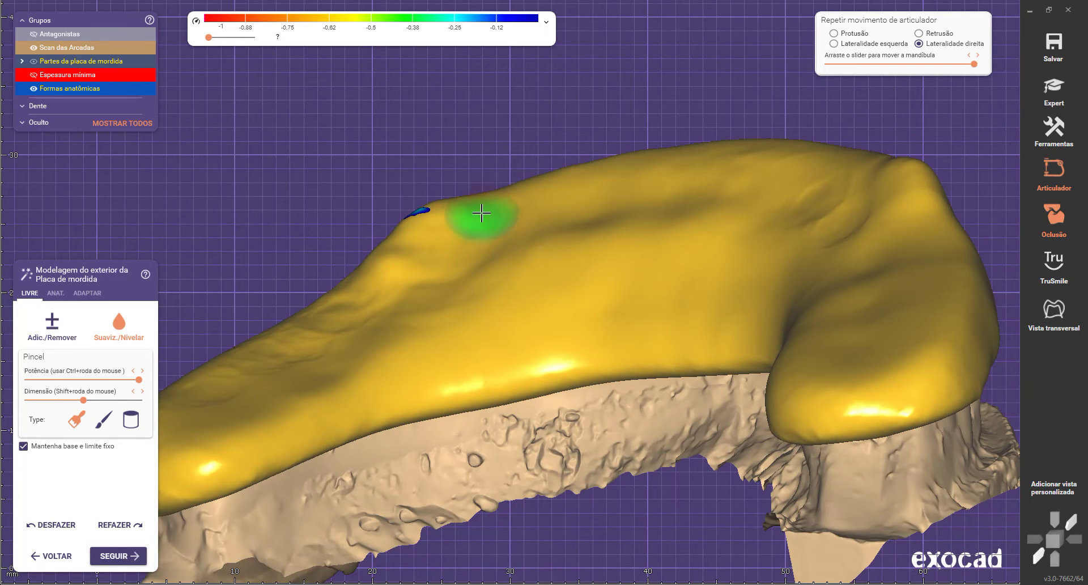
{"action": "left_click", "coordinate": [110, 399]}
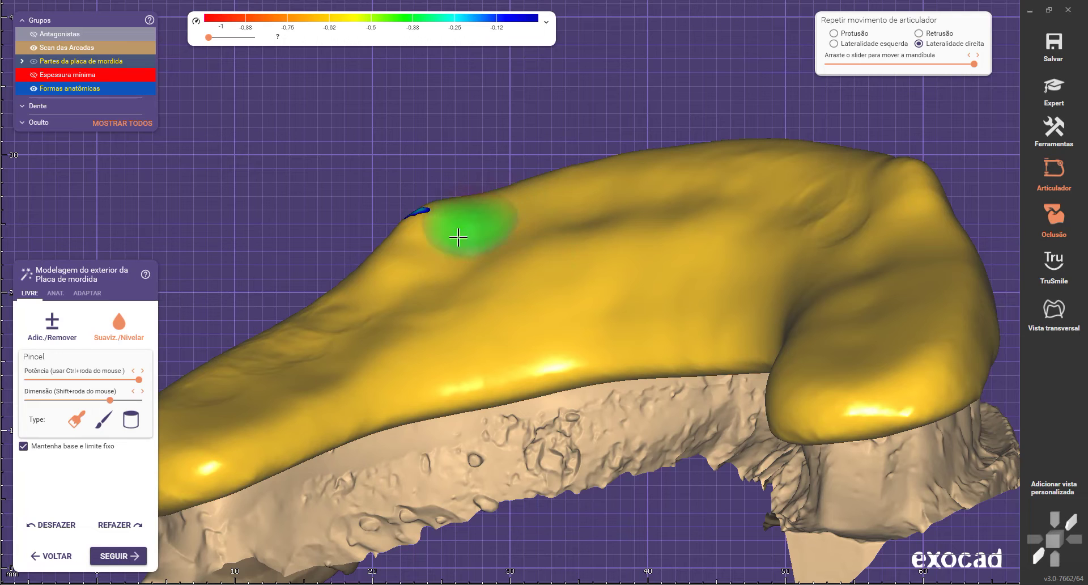
{"action": "scroll", "coordinate": [509, 331], "scroll_direction": "down", "scroll_amount": 6}
Step: Smooth the area around the opposite canine and the posterior surface of the working side
{"action": "right_click_drag", "start_coordinate": [510, 331], "coordinate": [554, 304]}
{"action": "scroll", "coordinate": [554, 304], "scroll_direction": "up", "scroll_amount": 1}
{"action": "scroll", "coordinate": [552, 304], "scroll_direction": "up", "scroll_amount": 4}
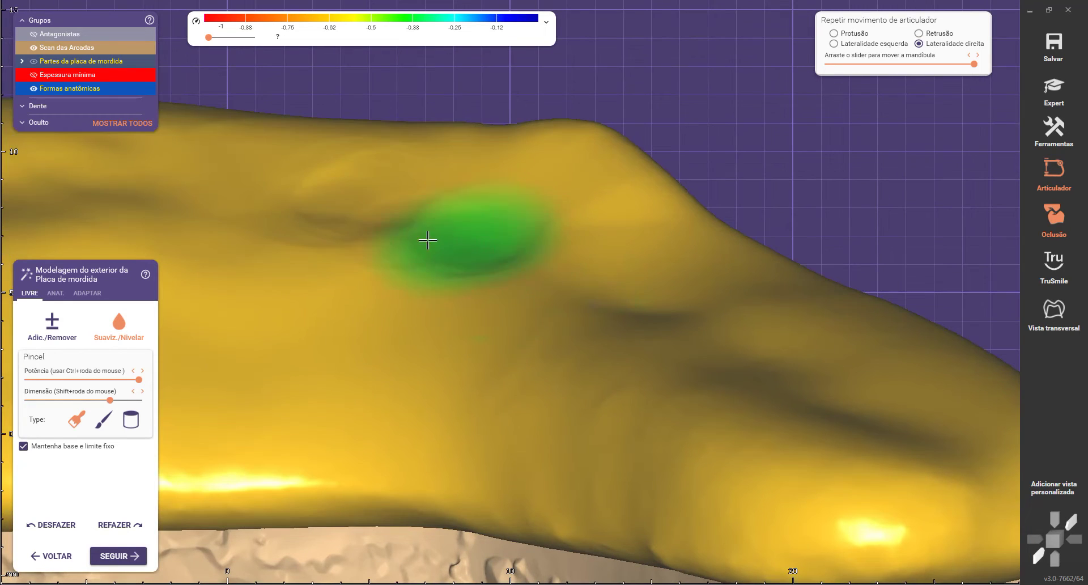
{"action": "scroll", "coordinate": [707, 354], "scroll_direction": "down", "scroll_amount": 6}
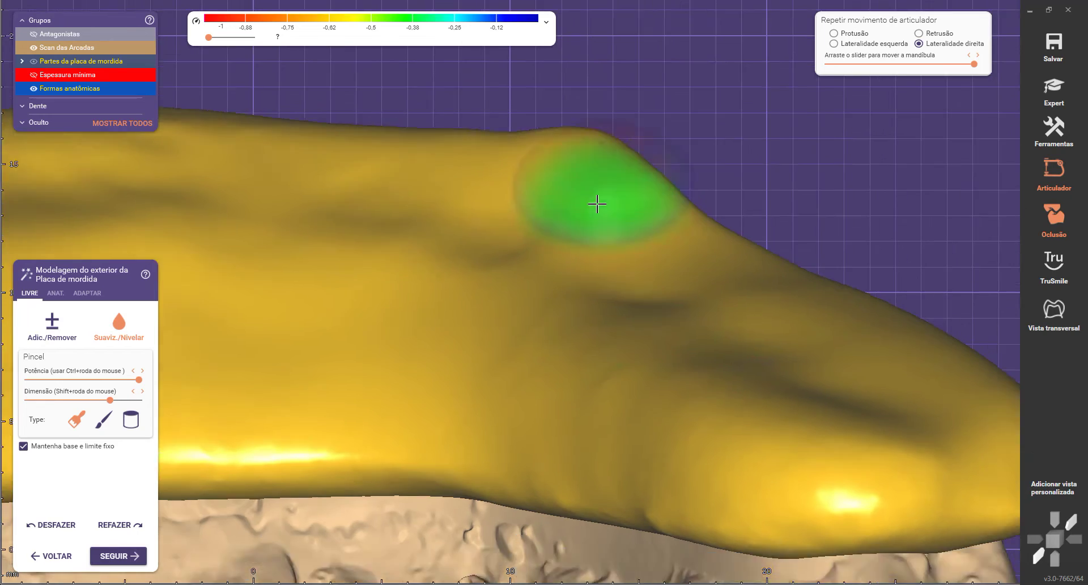
{"action": "scroll", "coordinate": [188, 288], "scroll_direction": "down", "scroll_amount": 1}
{"action": "scroll", "coordinate": [188, 288], "scroll_direction": "up", "scroll_amount": 4}
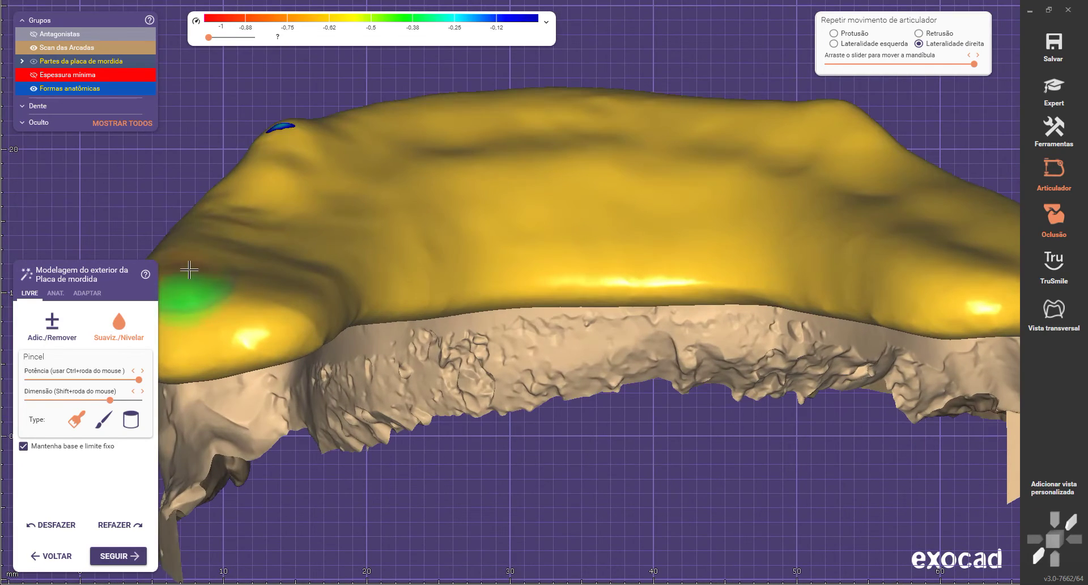
{"action": "scroll", "coordinate": [211, 201], "scroll_direction": "down", "scroll_amount": 2}
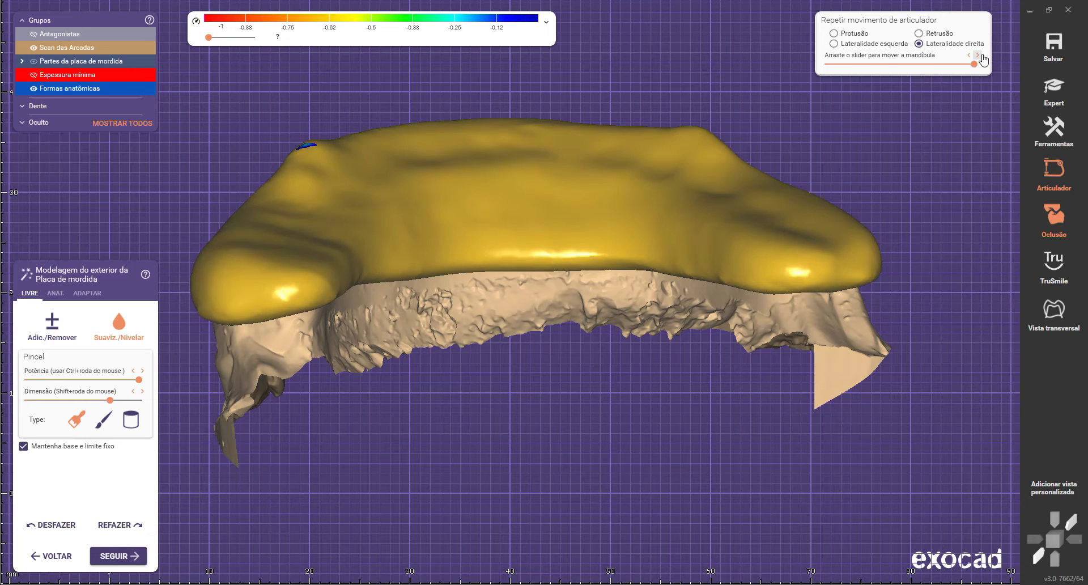
Step: Step the mandible back through right laterality to the start position and examine the static contacts on the splint
{"action": "left_click", "coordinate": [971, 56]}
{"action": "right_click_drag", "start_coordinate": [783, 301], "coordinate": [729, 386]}
{"action": "scroll", "coordinate": [721, 348], "scroll_direction": "down", "scroll_amount": 2}
{"action": "left_click", "coordinate": [969, 56]}
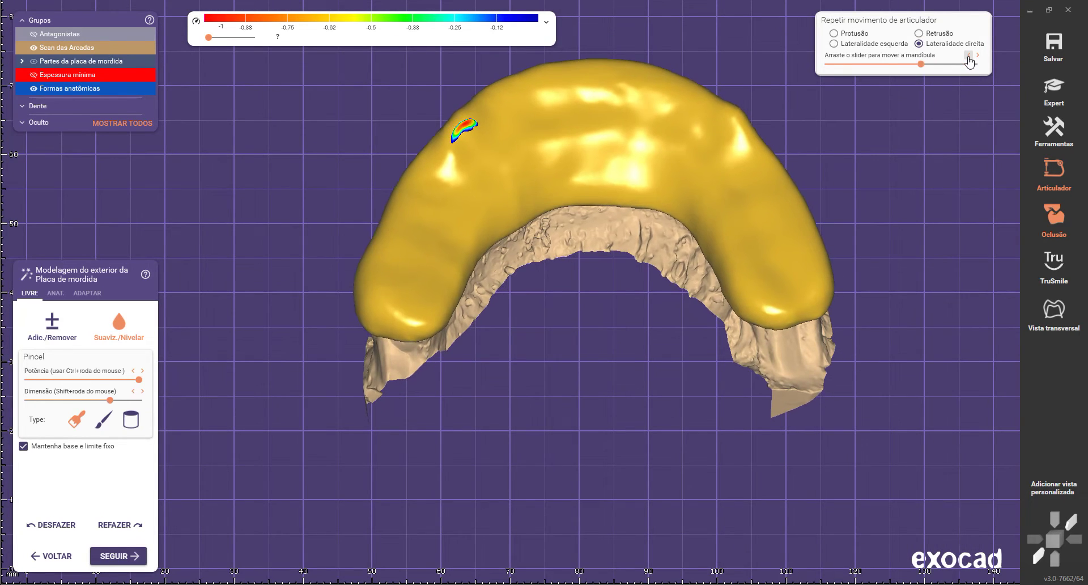
{"action": "right_click_drag", "start_coordinate": [754, 265], "coordinate": [719, 227]}
{"action": "scroll", "coordinate": [406, 208], "scroll_direction": "up", "scroll_amount": 3}
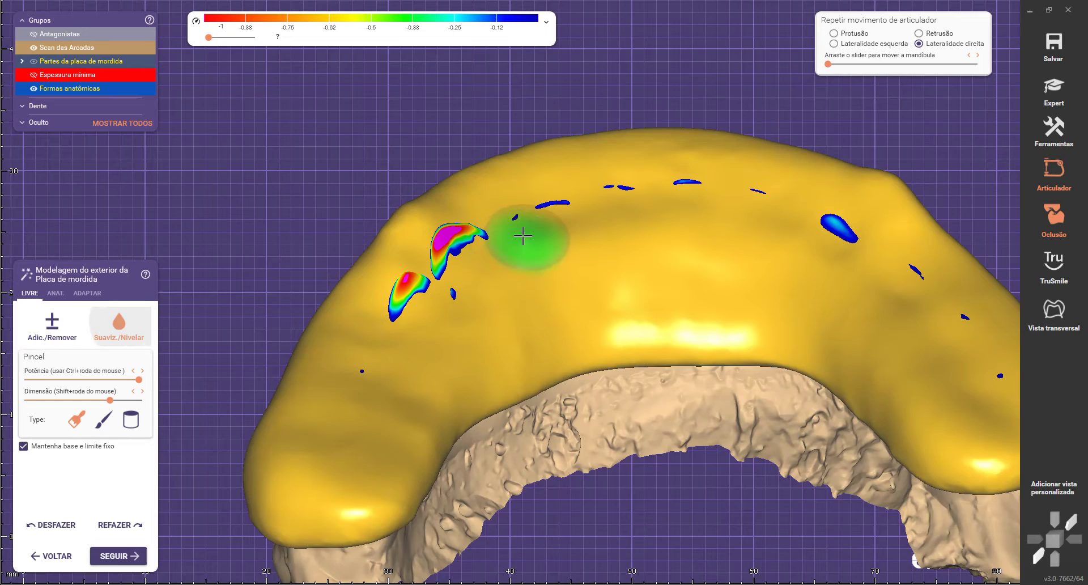
{"action": "scroll", "coordinate": [439, 242], "scroll_direction": "up", "scroll_amount": 1}
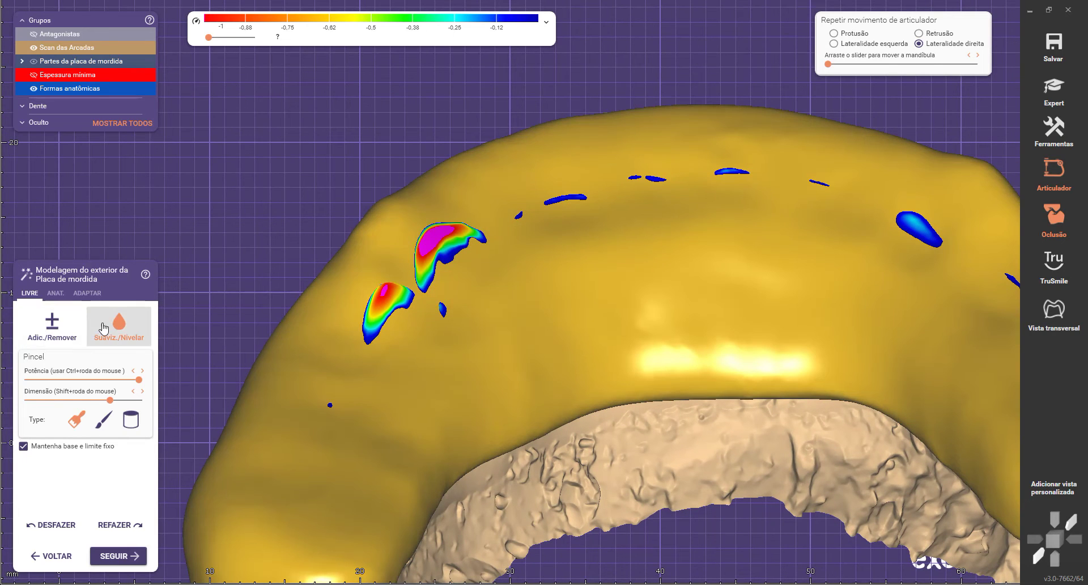
Step: Reduce the heavy static contacts on the working-side canine and adjacent premolar with a slightly larger cylinder removal brush
{"action": "left_click", "coordinate": [52, 324]}
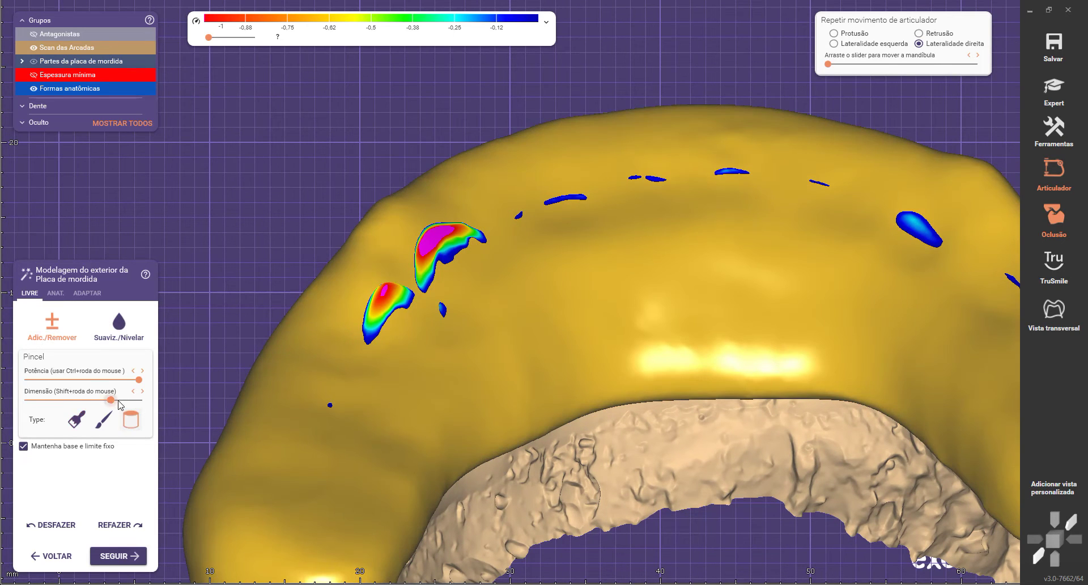
{"action": "left_click", "coordinate": [117, 400]}
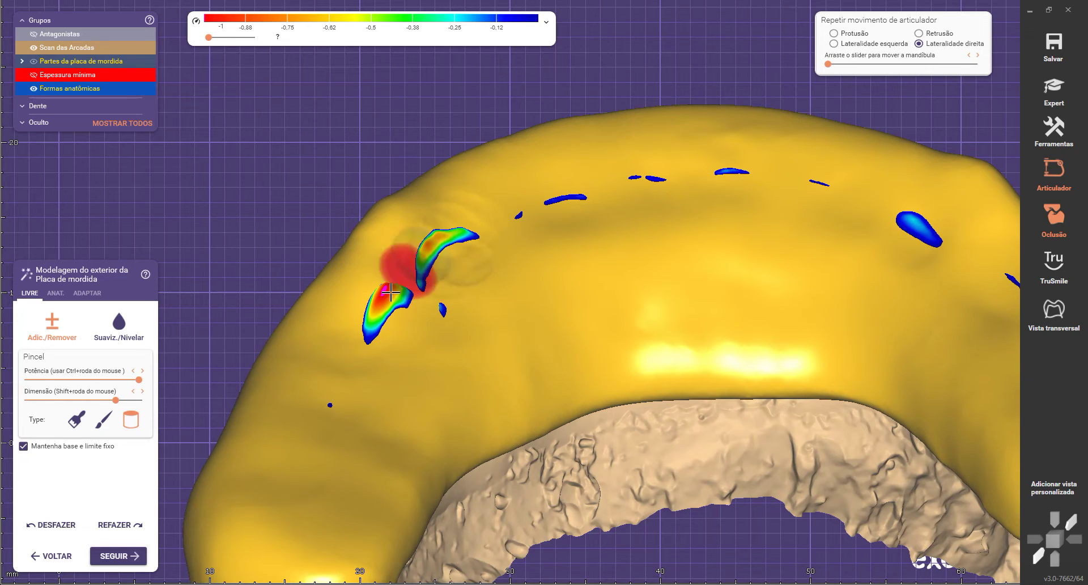
{"action": "left_click_drag", "start_coordinate": [379, 324], "coordinate": [389, 307]}
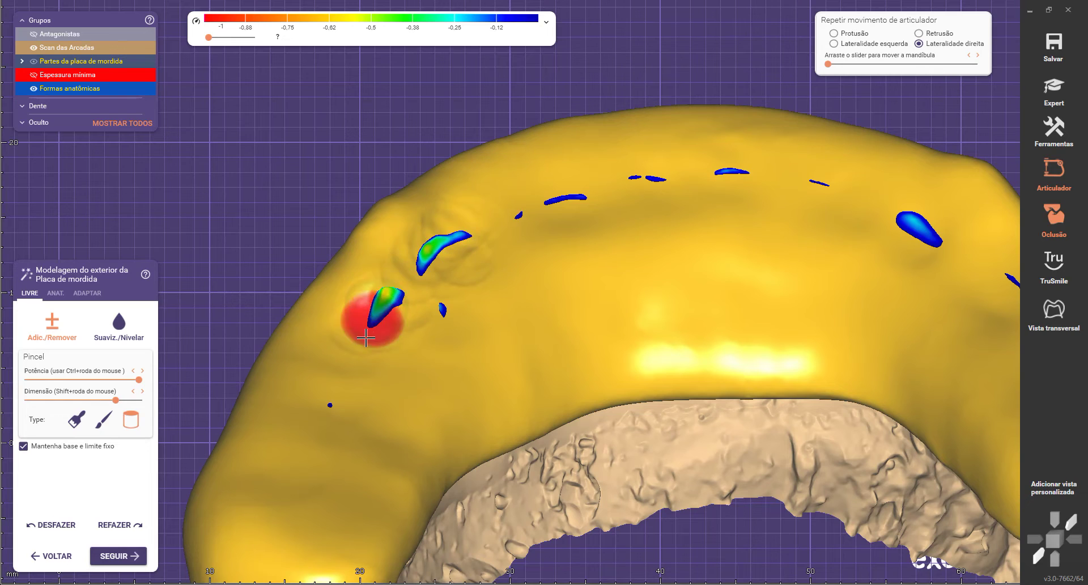
{"action": "scroll", "coordinate": [389, 306], "scroll_direction": "down", "scroll_amount": 5}
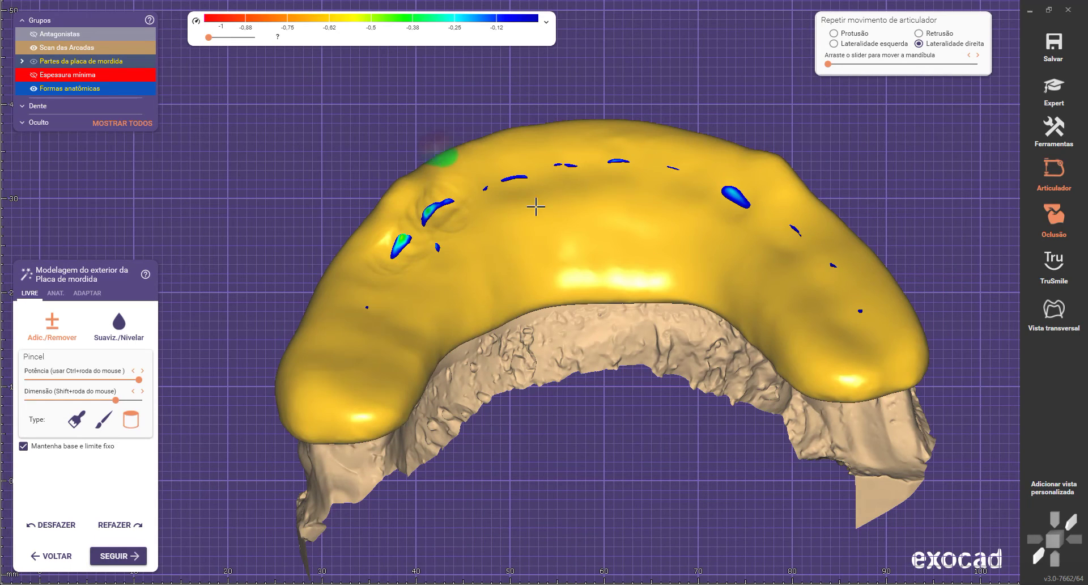
Step: Smooth the trimmed canine and premolar area with the soft brush at maximum size
{"action": "left_click", "coordinate": [119, 322]}
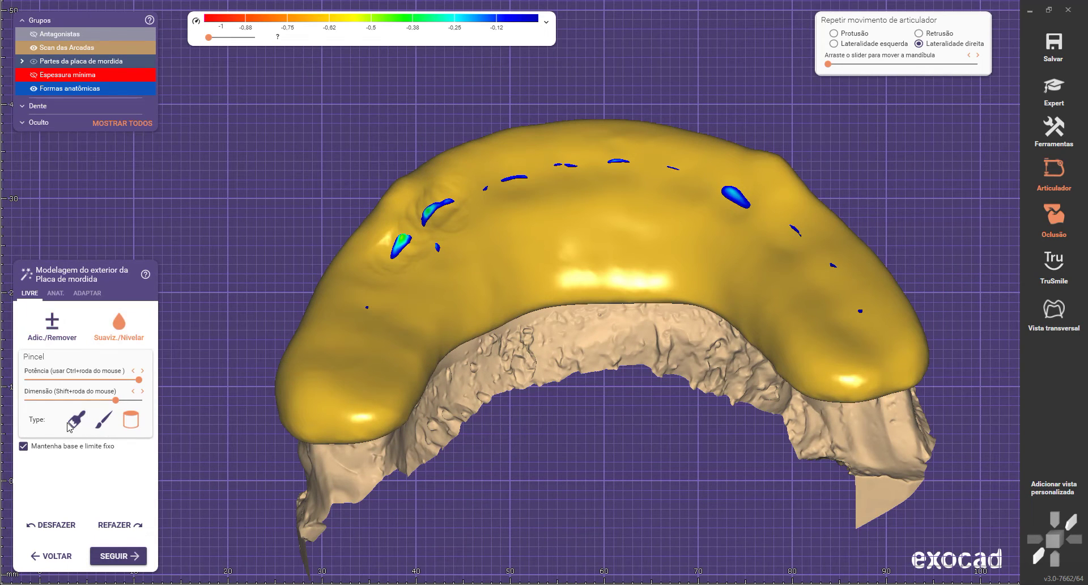
{"action": "left_click_drag", "start_coordinate": [115, 401], "coordinate": [142, 401]}
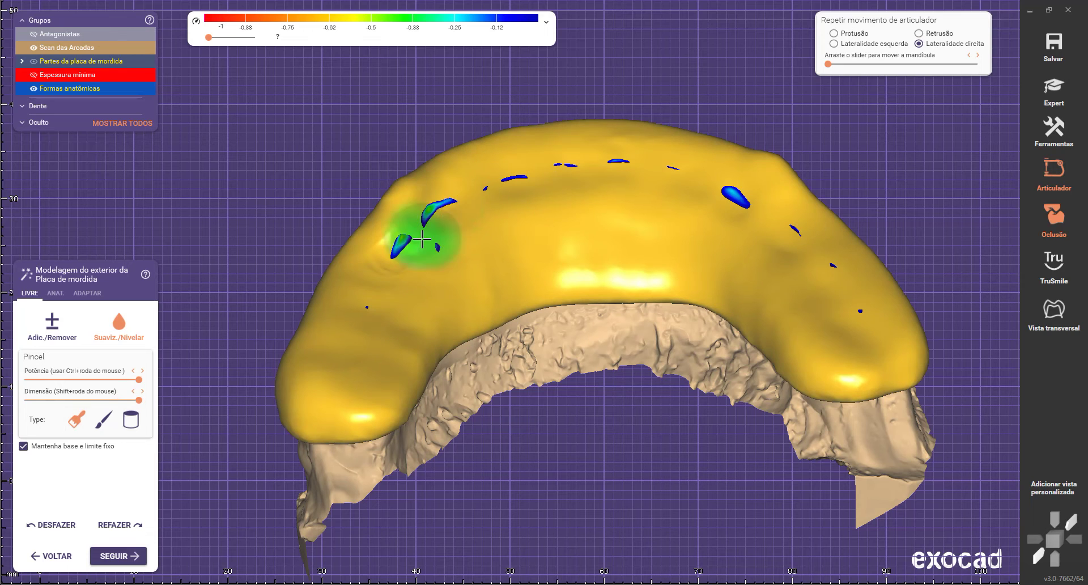
{"action": "scroll", "coordinate": [499, 340], "scroll_direction": "down", "scroll_amount": 3}
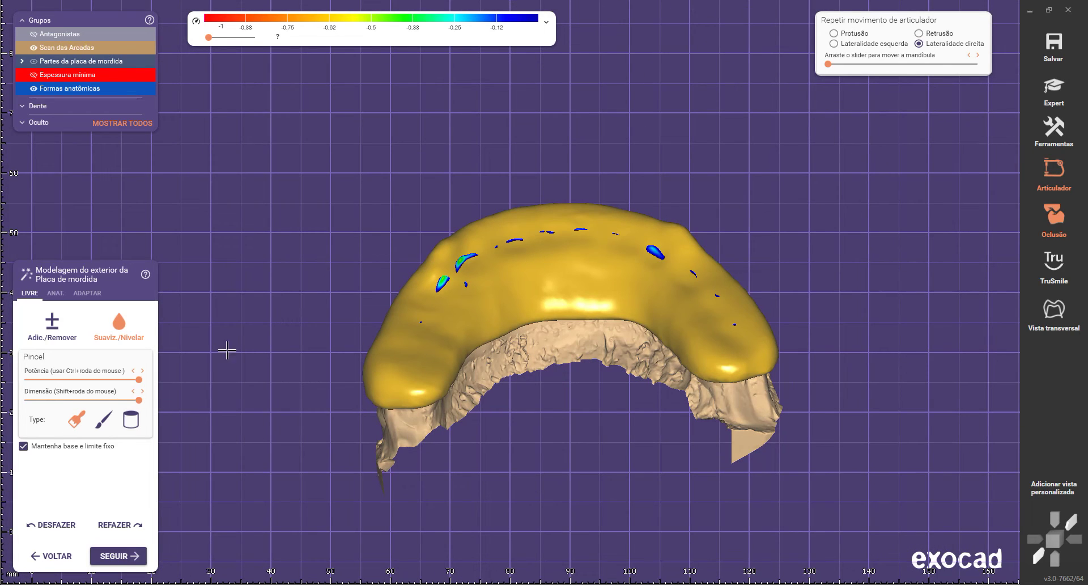
Step: Show the antagonist and step the mandible slightly into right laterality to examine the working-side canine and premolar contacts
{"action": "left_click", "coordinate": [36, 35]}
{"action": "right_click_drag", "start_coordinate": [517, 401], "coordinate": [518, 400]}
{"action": "scroll", "coordinate": [408, 387], "scroll_direction": "up", "scroll_amount": 4}
{"action": "left_click", "coordinate": [51, 324]}
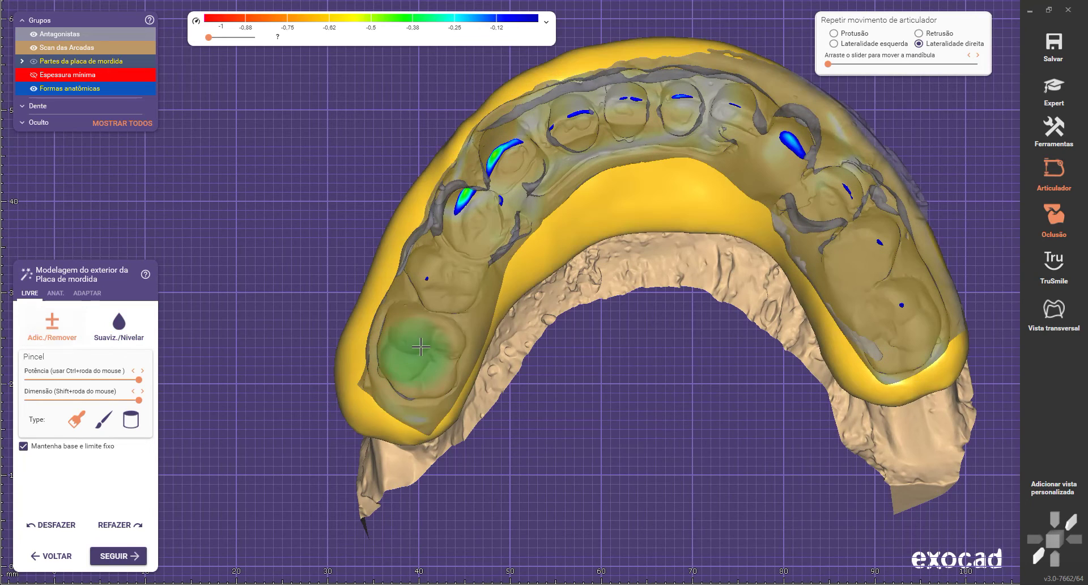
{"action": "scroll", "coordinate": [650, 340], "scroll_direction": "down", "scroll_amount": 2}
{"action": "right_click_drag", "start_coordinate": [648, 340], "coordinate": [645, 331]}
{"action": "left_click", "coordinate": [979, 56]}
{"action": "right_click_drag", "start_coordinate": [590, 415], "coordinate": [459, 365]}
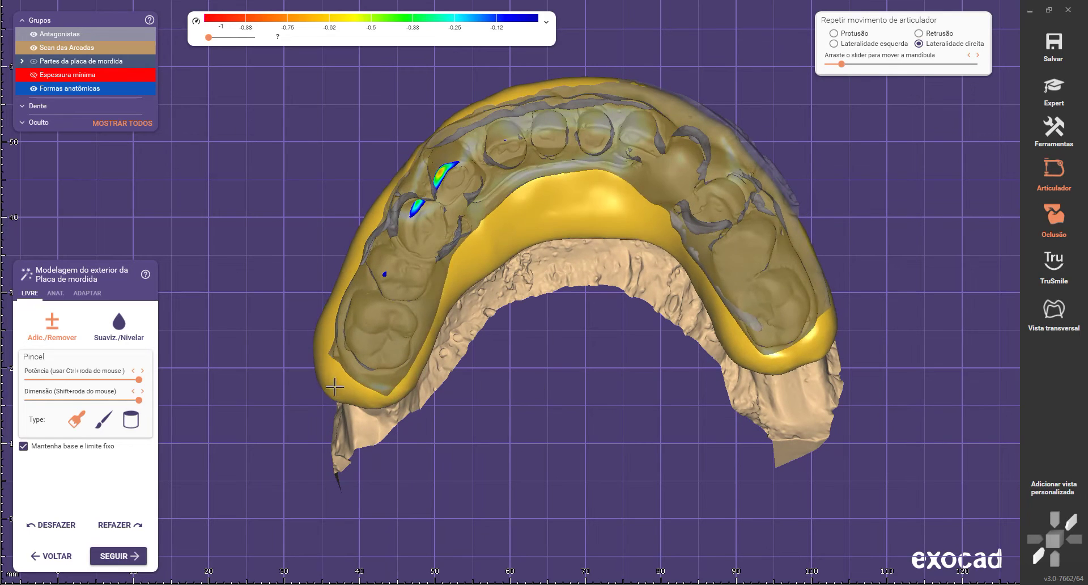
Step: Trim the working-side premolar contact with the cylinder removal brush
{"action": "left_click", "coordinate": [131, 420]}
{"action": "scroll", "coordinate": [429, 180], "scroll_direction": "up", "scroll_amount": 5}
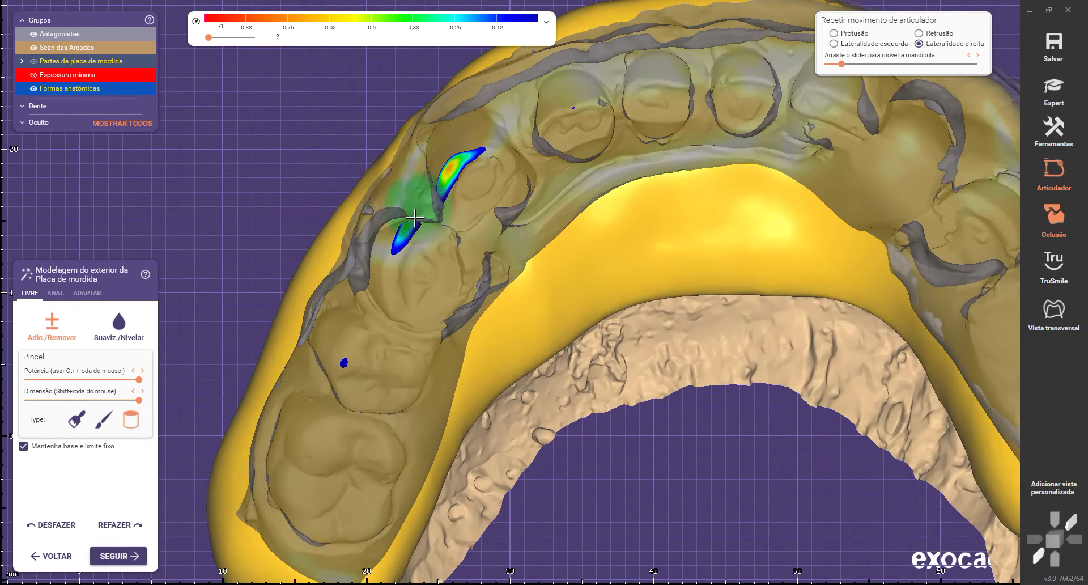
{"action": "mouse_move", "coordinate": [433, 244]}
{"action": "left_mouse_down", "text": "shift"}
{"action": "mouse_move", "coordinate": [413, 261]}
{"action": "mouse_move", "coordinate": [400, 185]}
{"action": "mouse_move", "coordinate": [420, 260]}
{"action": "mouse_move", "coordinate": [350, 211]}
{"action": "mouse_move", "coordinate": [348, 231]}
{"action": "mouse_move", "coordinate": [580, 306]}
{"action": "mouse_move", "coordinate": [267, 357]}
{"action": "mouse_move", "coordinate": [196, 357]}
{"action": "left_mouse_up", "text": "shift"}
{"action": "scroll", "coordinate": [196, 358], "scroll_direction": "down", "scroll_amount": 3}
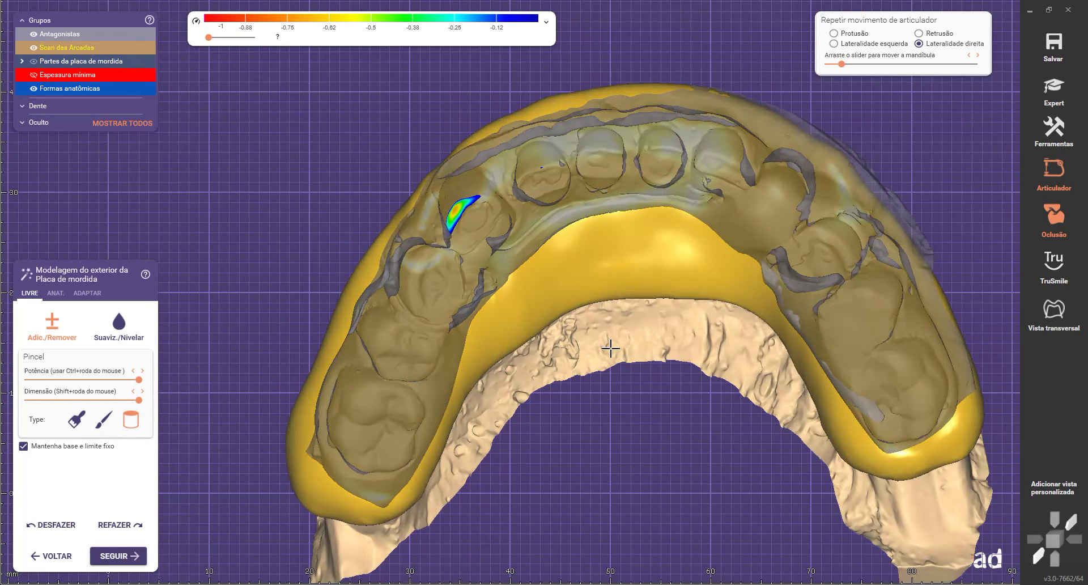
Step: Run the mandible through right laterality and return it to the start position to check the canine guidance
{"action": "left_click", "coordinate": [979, 55]}
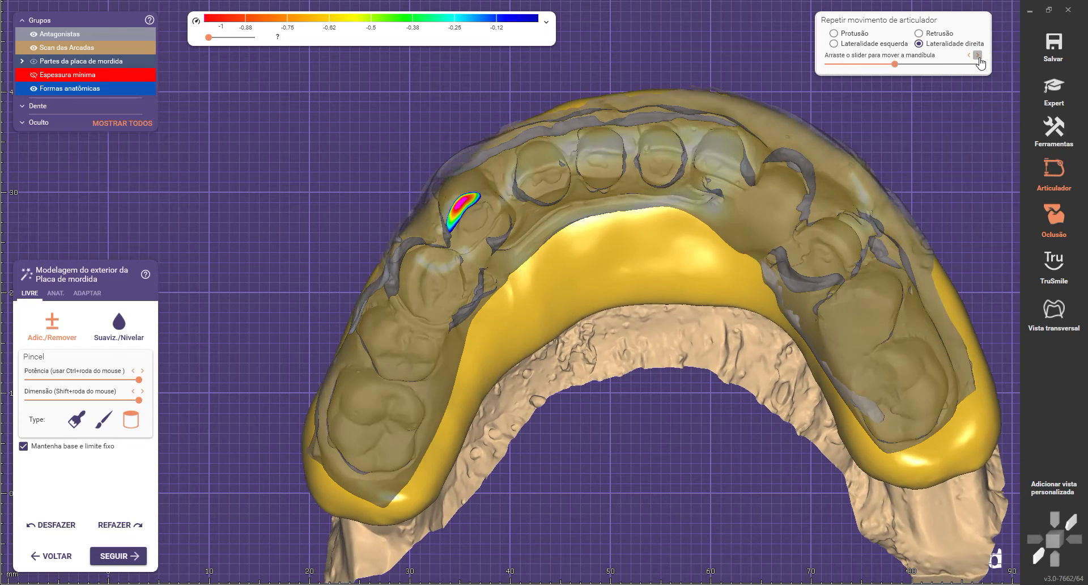
{"action": "left_click", "coordinate": [979, 55]}
{"action": "left_click_drag", "start_coordinate": [975, 63], "coordinate": [751, 127]}
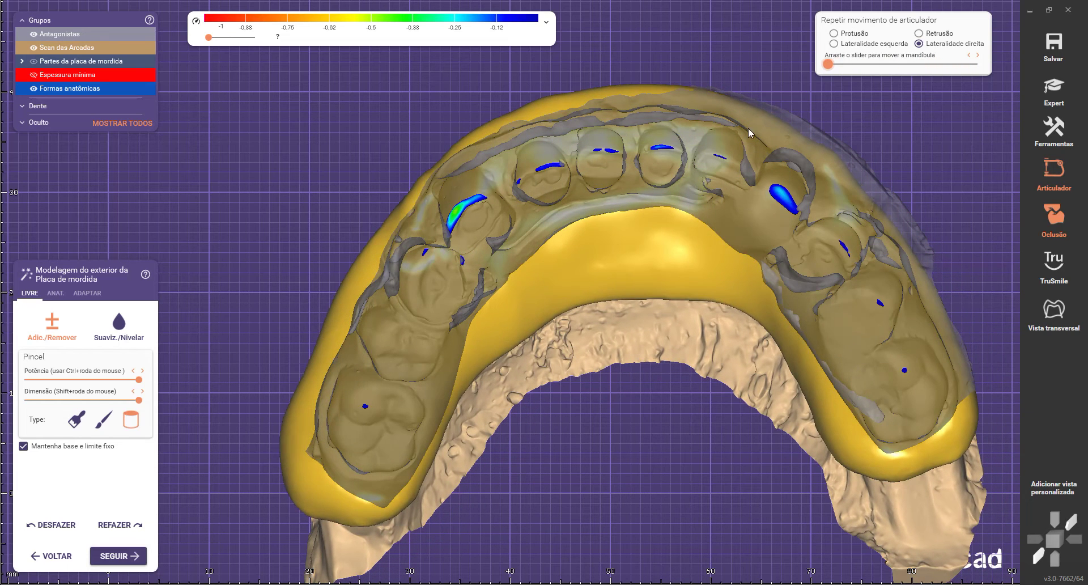
Step: Add material on the working-side first molar with the soft brush and check its contacts in the articulator movement
{"action": "left_click", "coordinate": [76, 420]}
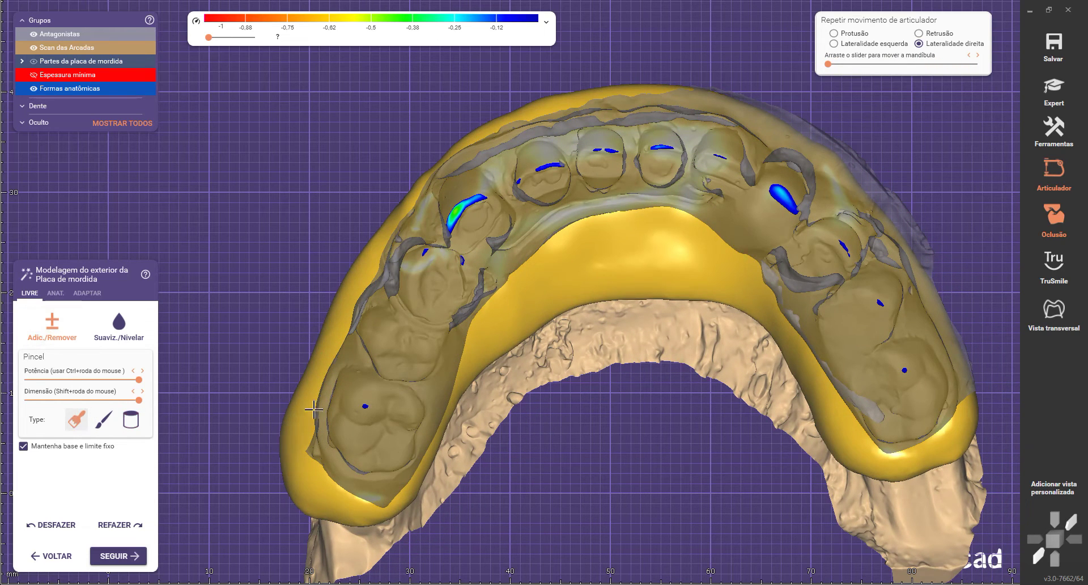
{"action": "left_click", "coordinate": [387, 351]}
{"action": "scroll", "coordinate": [361, 296], "scroll_direction": "down", "scroll_amount": 3}
{"action": "left_click", "coordinate": [979, 56]}
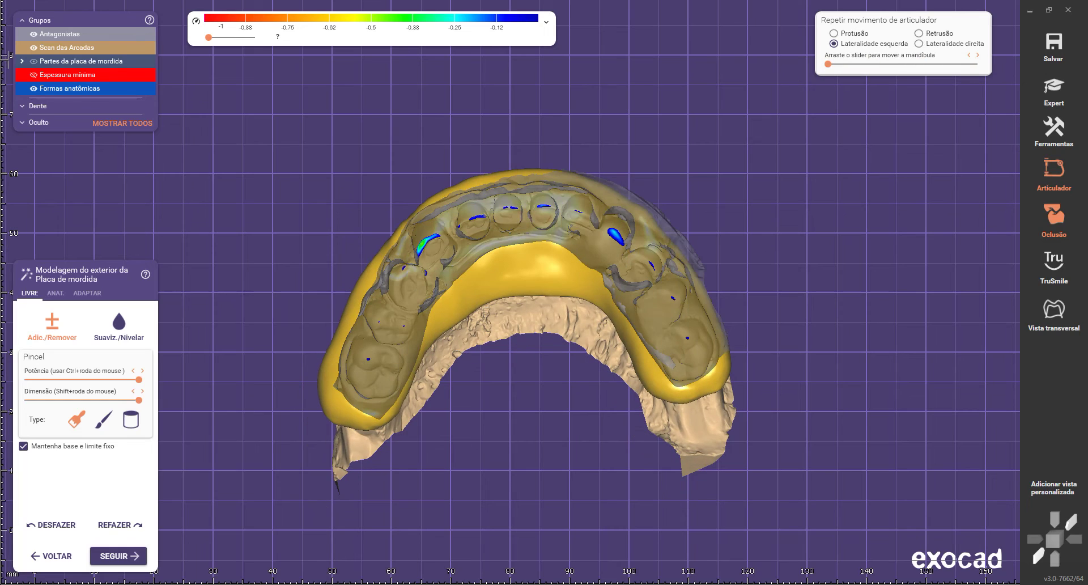
Step: Hide the antagonist and smooth the built-up molar area on the working side with the soft brush at maximum size
{"action": "left_click", "coordinate": [36, 34]}
{"action": "right_click_drag", "start_coordinate": [397, 381], "coordinate": [375, 325]}
{"action": "scroll", "coordinate": [395, 358], "scroll_direction": "up", "scroll_amount": 4}
{"action": "left_click", "coordinate": [119, 324]}
{"action": "scroll", "coordinate": [313, 315], "scroll_direction": "up", "scroll_amount": 2}
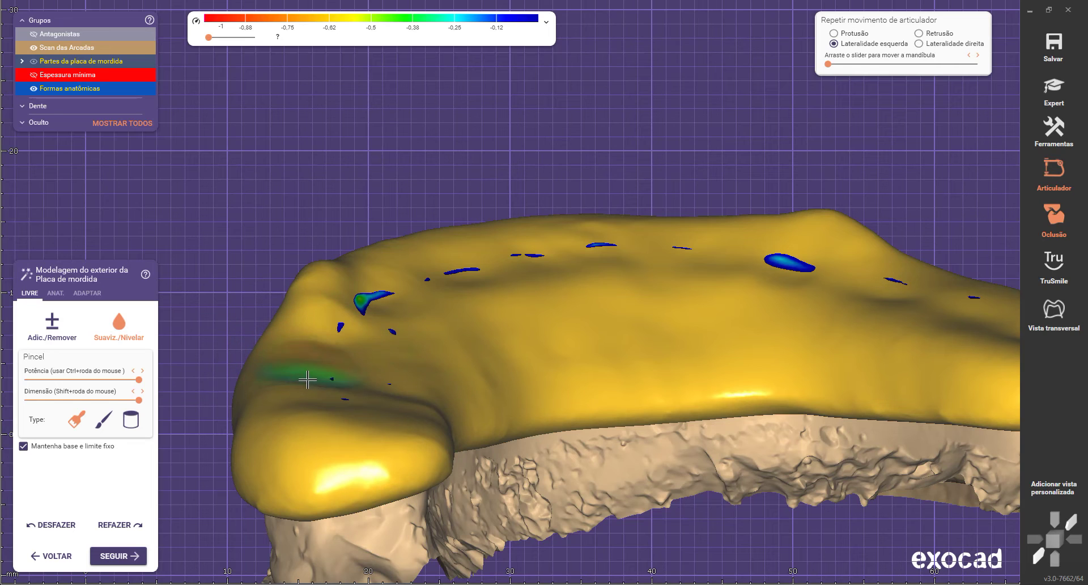
{"action": "scroll", "coordinate": [477, 375], "scroll_direction": "down", "scroll_amount": 3}
{"action": "right_click_drag", "start_coordinate": [520, 359], "coordinate": [979, 272]}
{"action": "scroll", "coordinate": [601, 251], "scroll_direction": "down", "scroll_amount": 3}
{"action": "right_click_drag", "start_coordinate": [642, 256], "coordinate": [583, 280]}
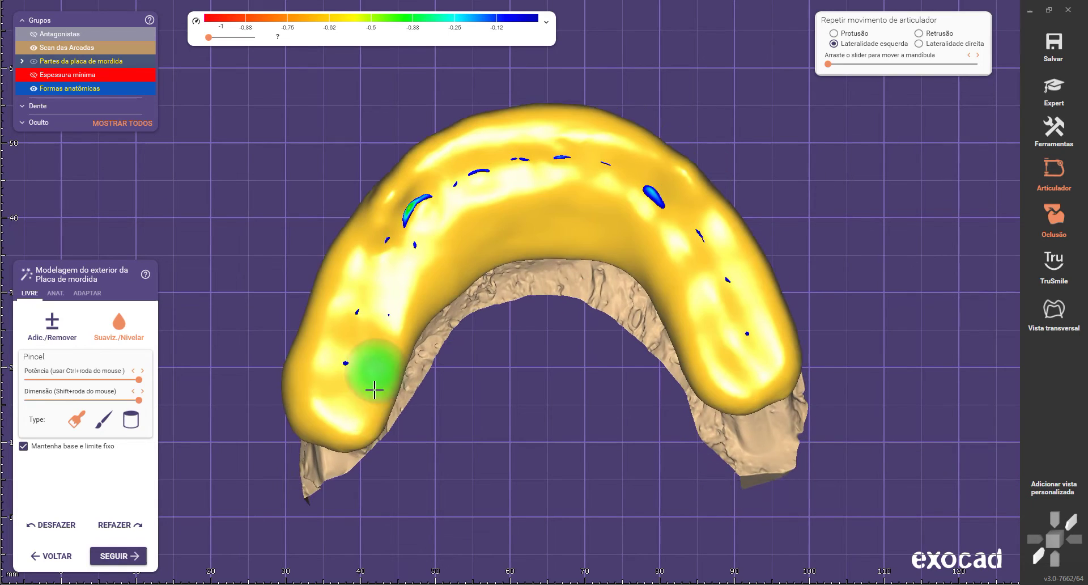
{"action": "right_click_drag", "start_coordinate": [374, 388], "coordinate": [373, 414]}
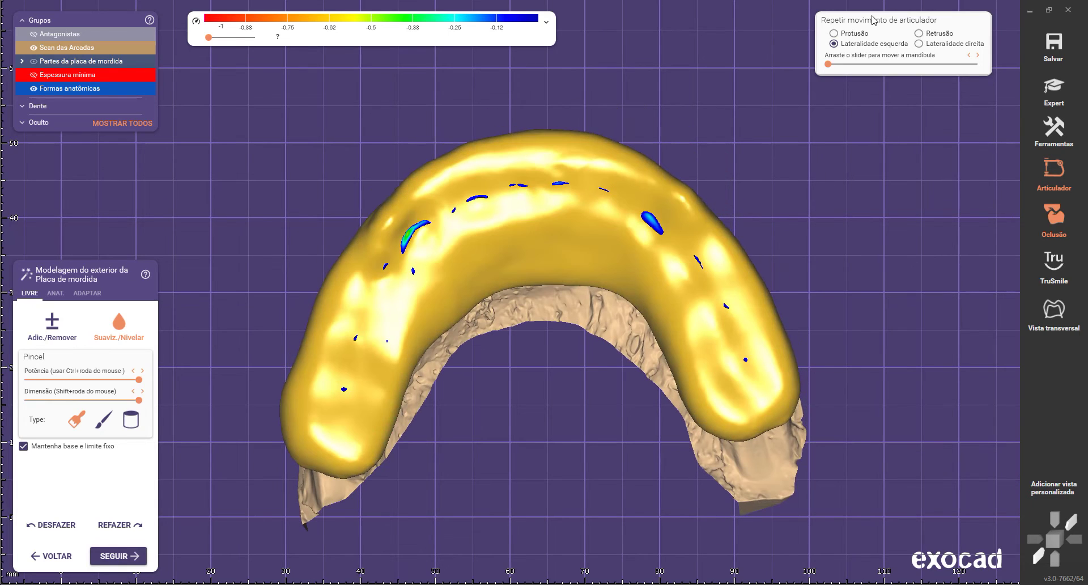
Step: Move the mandible to full protrusion and smooth the working-side canine and premolar contacts with a smaller soft brush
{"action": "left_click", "coordinate": [978, 56]}
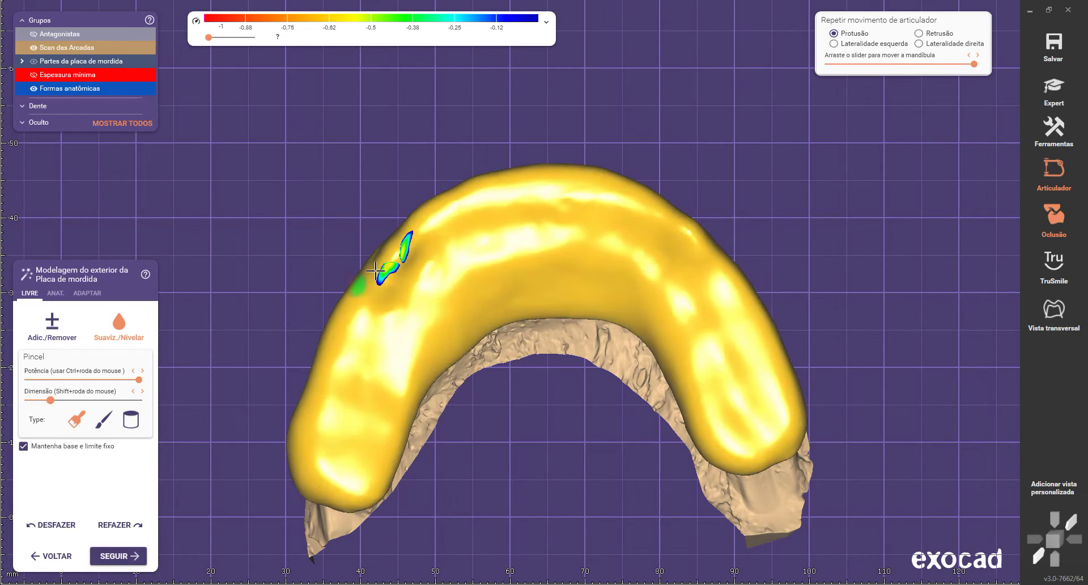
{"action": "scroll", "coordinate": [397, 247], "scroll_direction": "up", "scroll_amount": 4}
{"action": "mouse_move", "coordinate": [420, 232]}
{"action": "left_mouse_down"}
{"action": "mouse_move", "coordinate": [431, 231]}
{"action": "mouse_move", "coordinate": [369, 243]}
{"action": "left_mouse_up"}
{"action": "left_click_drag", "start_coordinate": [368, 307], "coordinate": [381, 297]}
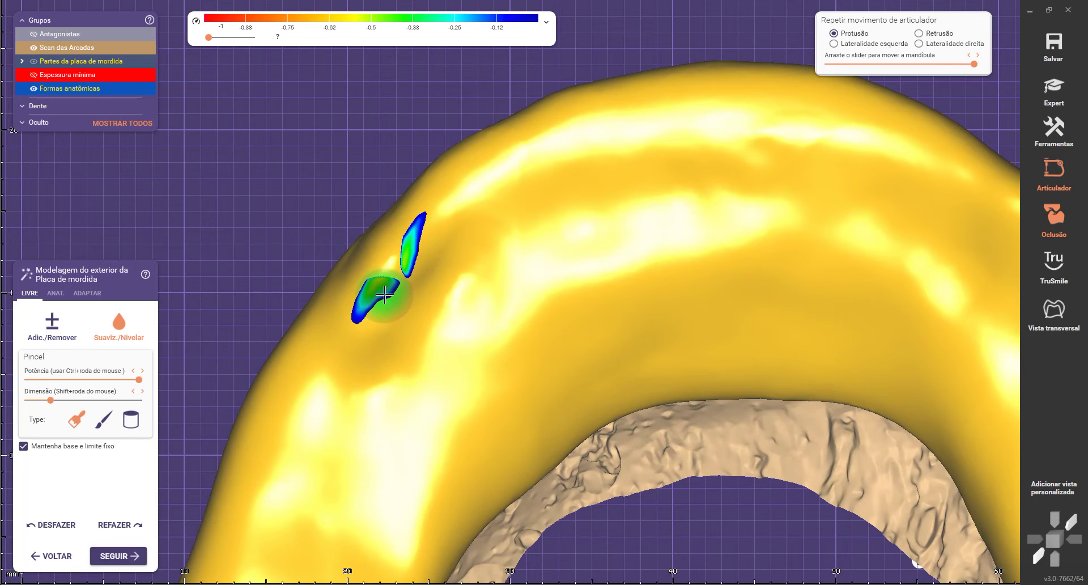
{"action": "scroll", "coordinate": [362, 125], "scroll_direction": "down", "scroll_amount": 2}
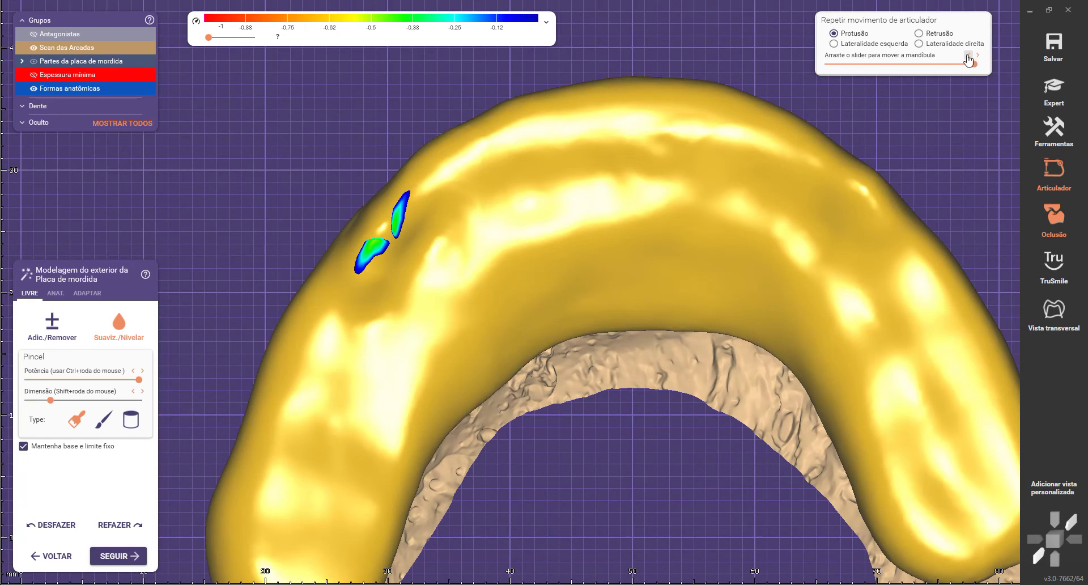
Step: Step the mandible partway back along the protrusive path and smooth the heavy canine and premolar contacts
{"action": "left_click", "coordinate": [969, 55]}
{"action": "left_click", "coordinate": [969, 56]}
{"action": "left_click", "coordinate": [969, 55]}
{"action": "left_click", "coordinate": [969, 56]}
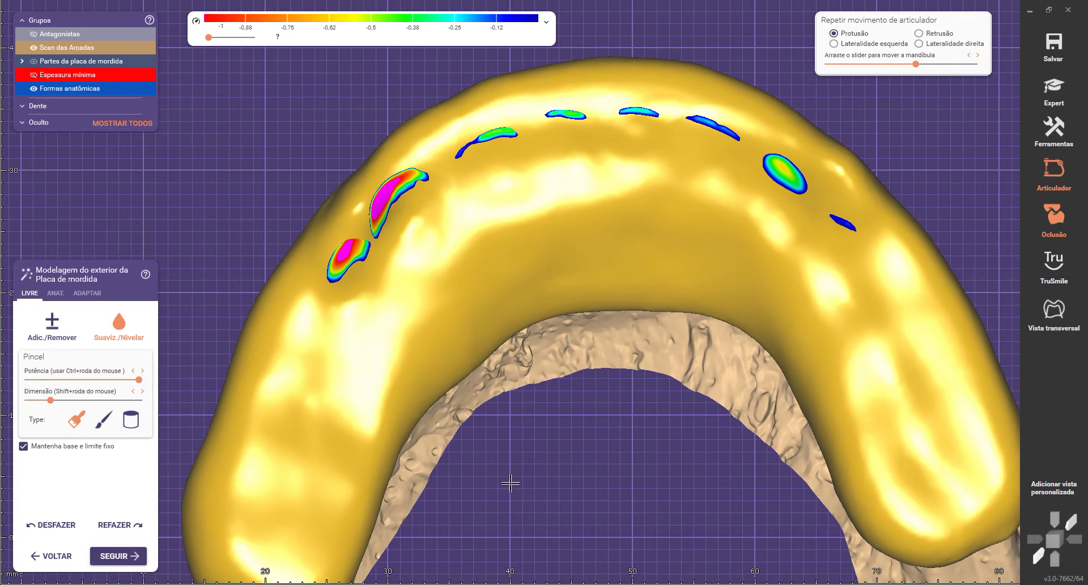
{"action": "scroll", "coordinate": [510, 483], "scroll_direction": "up", "scroll_amount": 5}
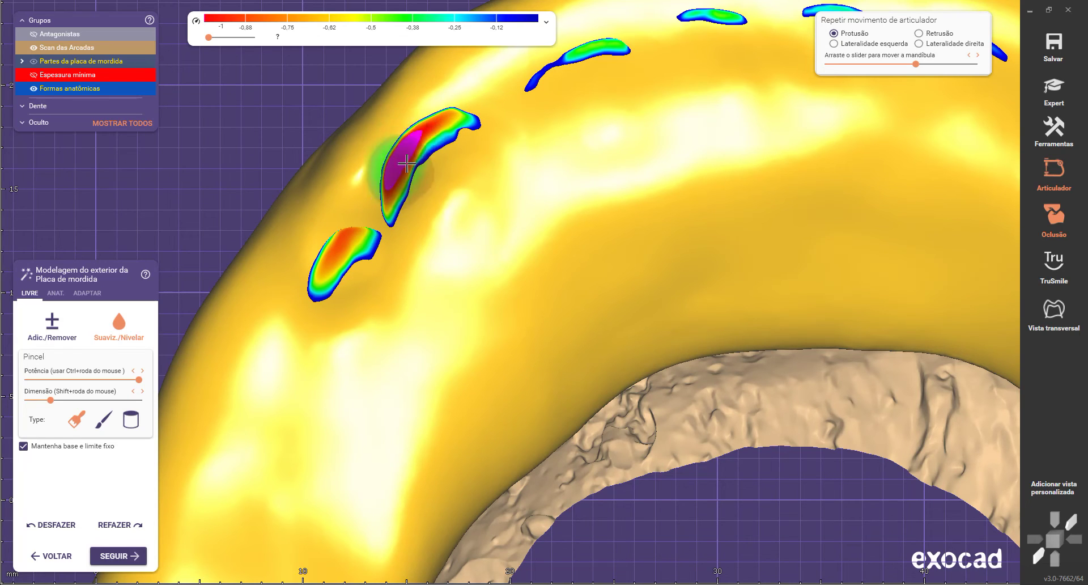
{"action": "scroll", "coordinate": [450, 110], "scroll_direction": "down", "scroll_amount": 5}
{"action": "right_click_drag", "start_coordinate": [367, 219], "coordinate": [368, 148]}
{"action": "scroll", "coordinate": [346, 289], "scroll_direction": "up", "scroll_amount": 5}
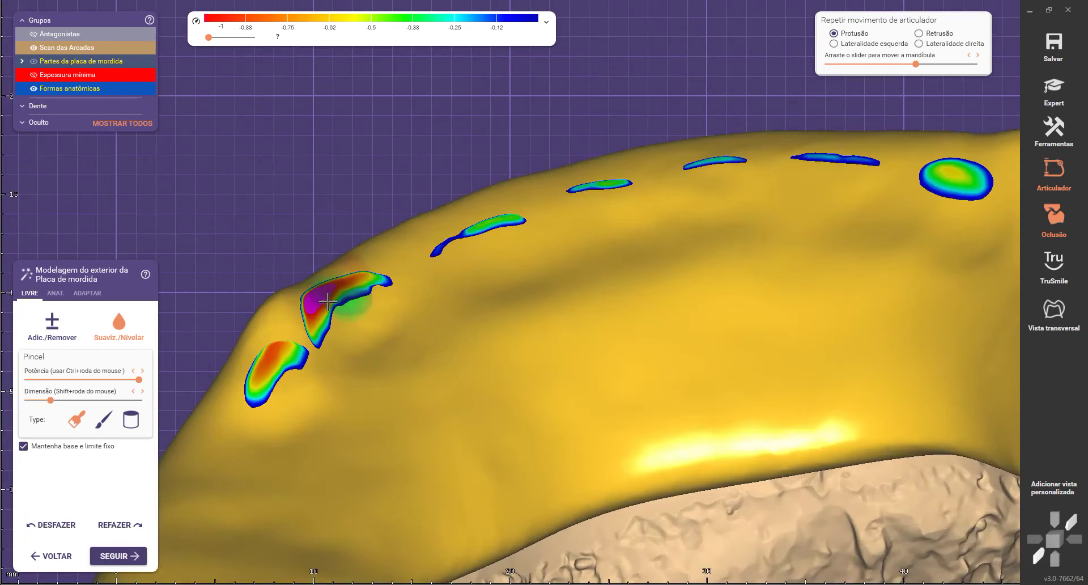
{"action": "scroll", "coordinate": [894, 86], "scroll_direction": "down", "scroll_amount": 5}
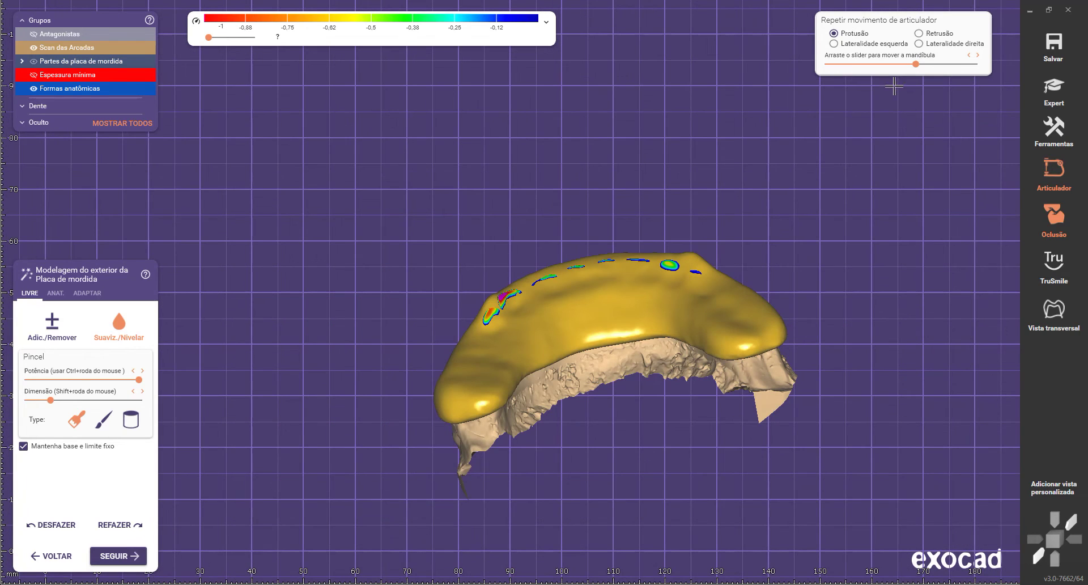
Step: Return the mandible to the start position and examine the splint contacts in retrusion and early protrusion
{"action": "left_click_drag", "start_coordinate": [917, 66], "coordinate": [827, 67]}
{"action": "right_click_drag", "start_coordinate": [662, 330], "coordinate": [806, 233]}
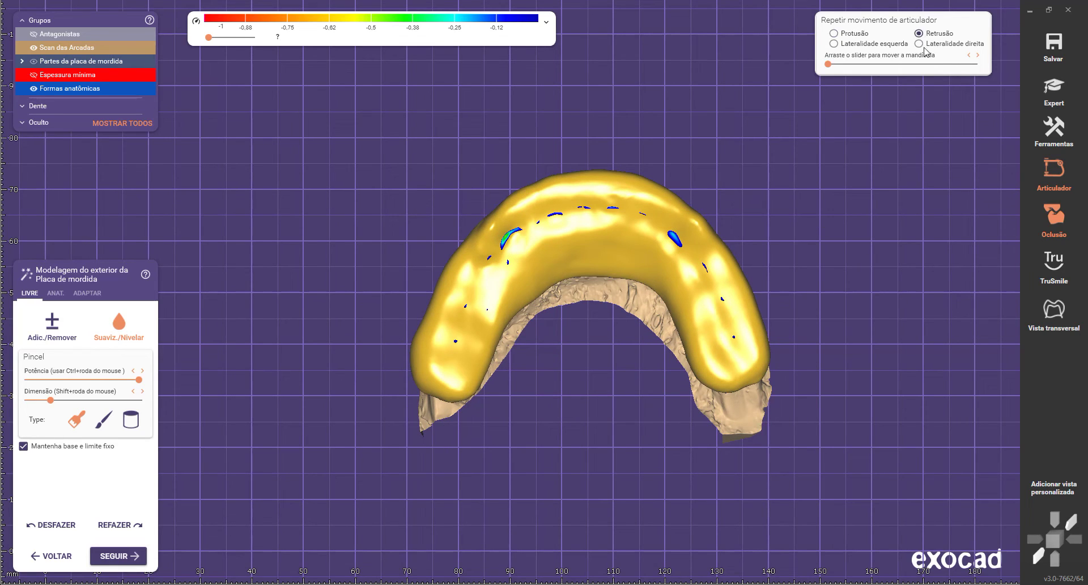
{"action": "left_click_drag", "start_coordinate": [833, 68], "coordinate": [1011, 76]}
{"action": "left_click", "coordinate": [976, 56]}
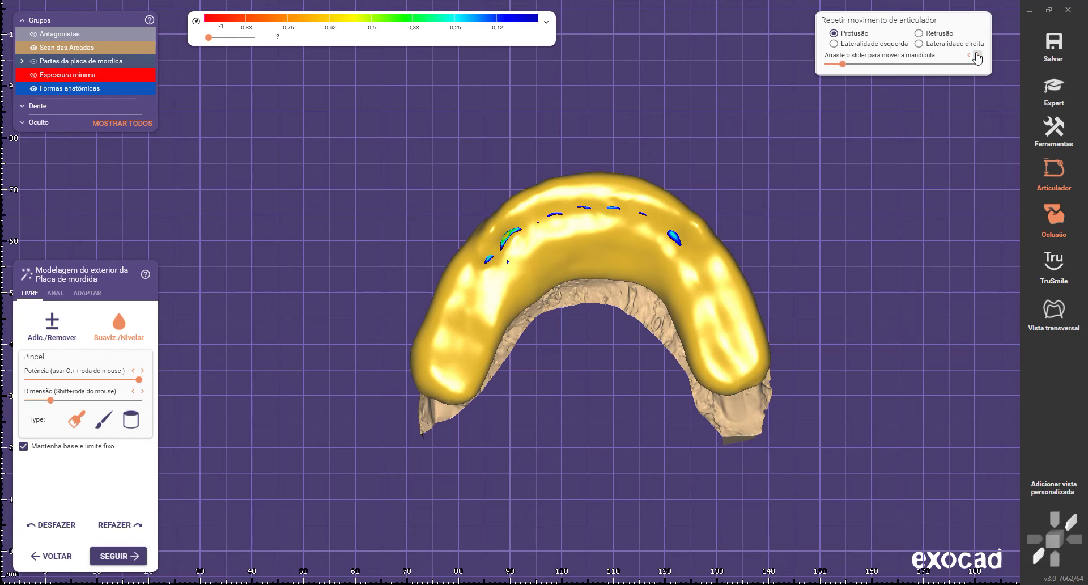
{"action": "left_click", "coordinate": [970, 55]}
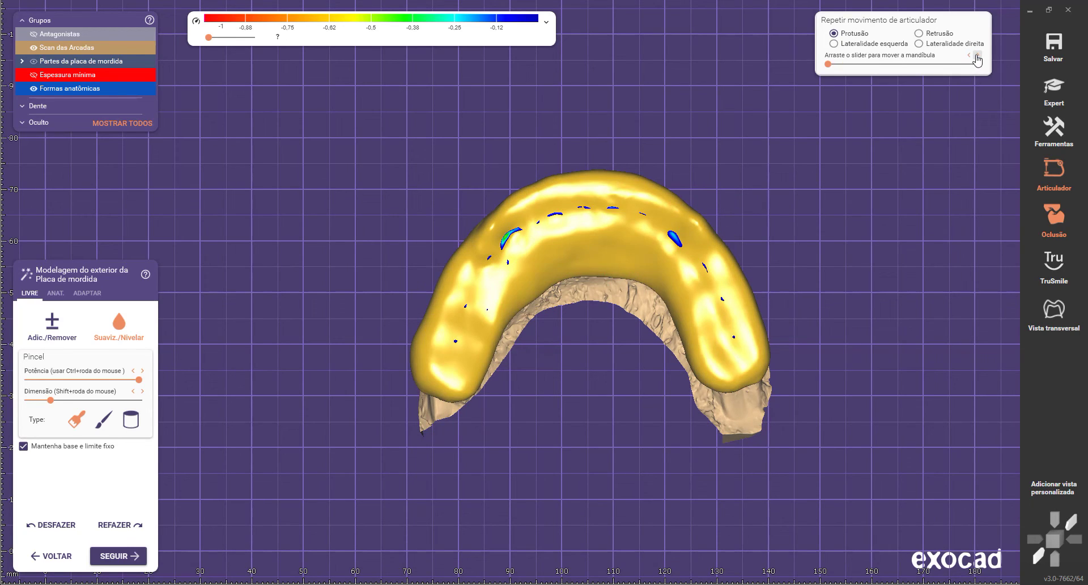
{"action": "left_click", "coordinate": [976, 56]}
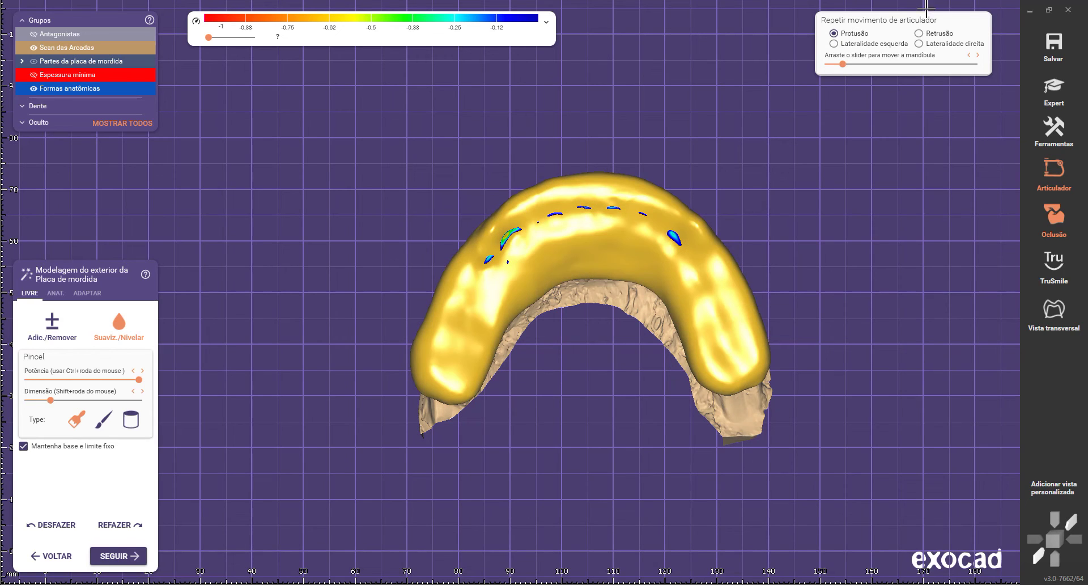
Step: Run the mandible through left and right laterality to examine the canine guidance contacts
{"action": "left_click", "coordinate": [835, 43]}
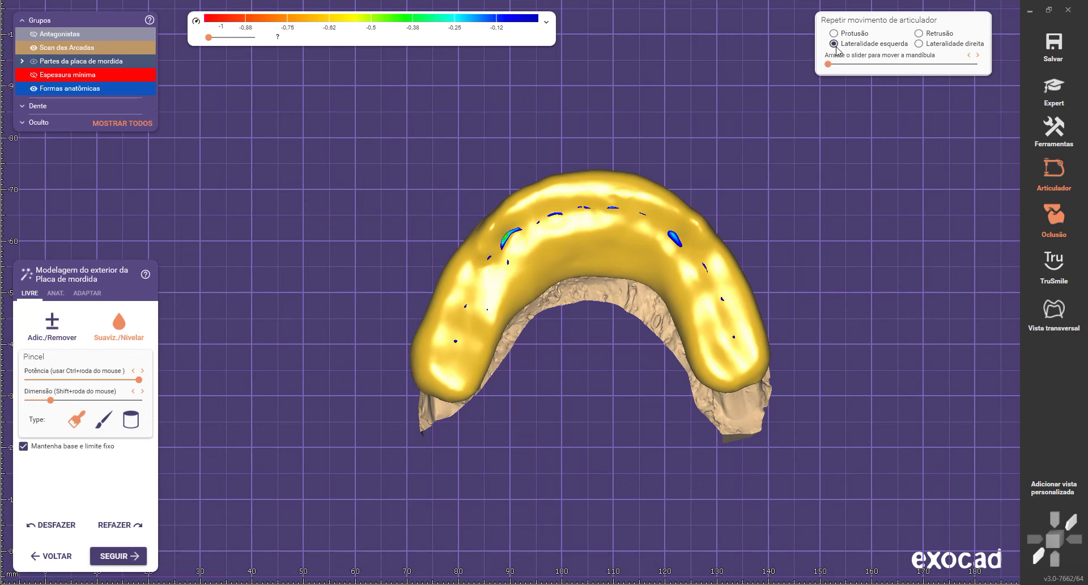
{"action": "left_click_drag", "start_coordinate": [828, 63], "coordinate": [658, 71]}
{"action": "left_click_drag", "start_coordinate": [834, 65], "coordinate": [1063, 68]}
{"action": "left_click_drag", "start_coordinate": [949, 80], "coordinate": [754, 99]}
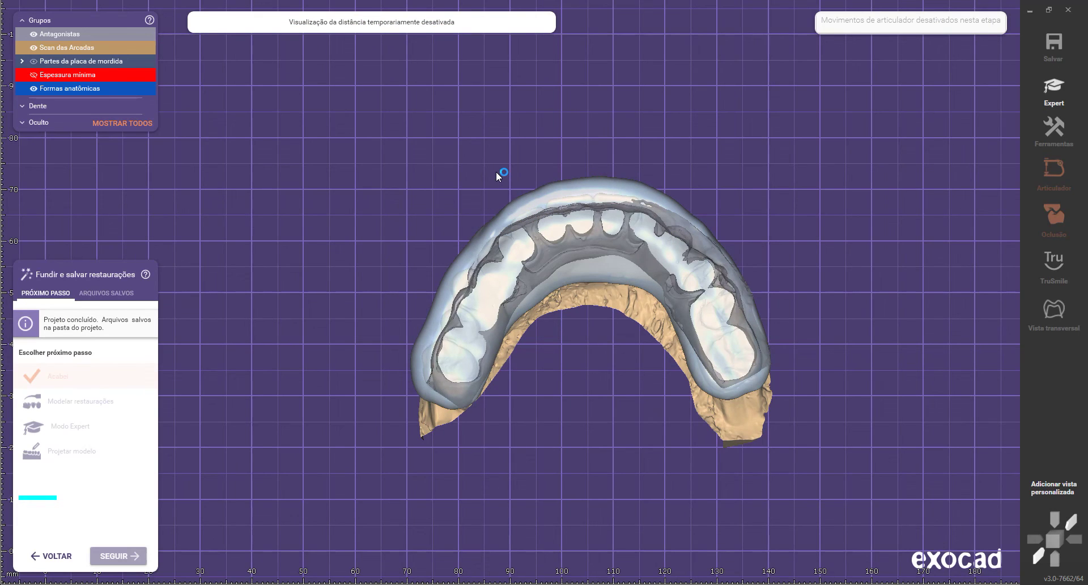
Step: Inspect the merged splint from the front and finish the project with the "Acabei" option
{"action": "scroll", "coordinate": [497, 172], "scroll_direction": "down", "scroll_amount": 2}
{"action": "right_click_drag", "start_coordinate": [692, 185], "coordinate": [690, 179]}
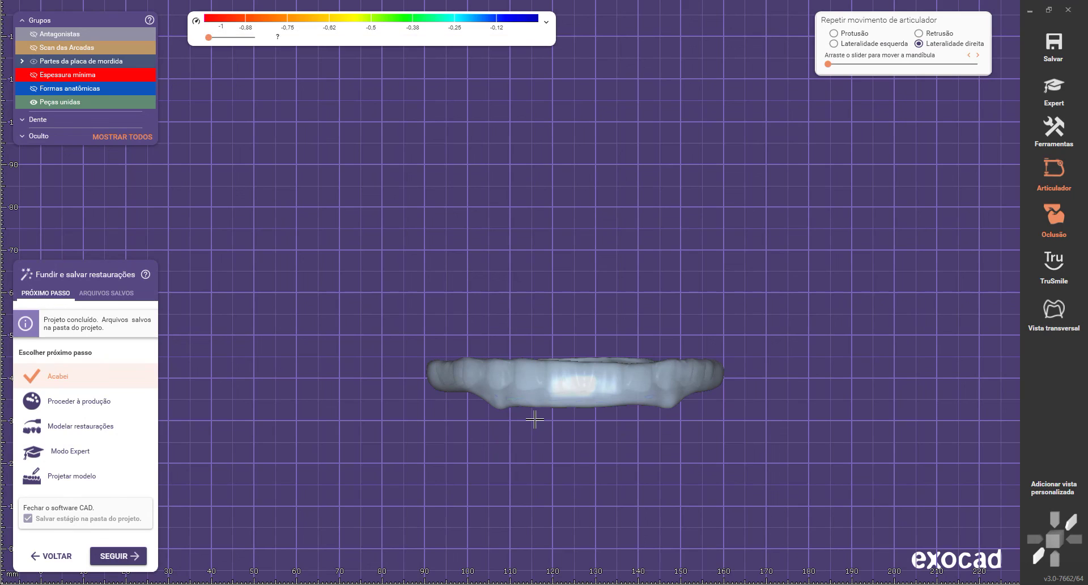
{"action": "left_click", "coordinate": [118, 556]}
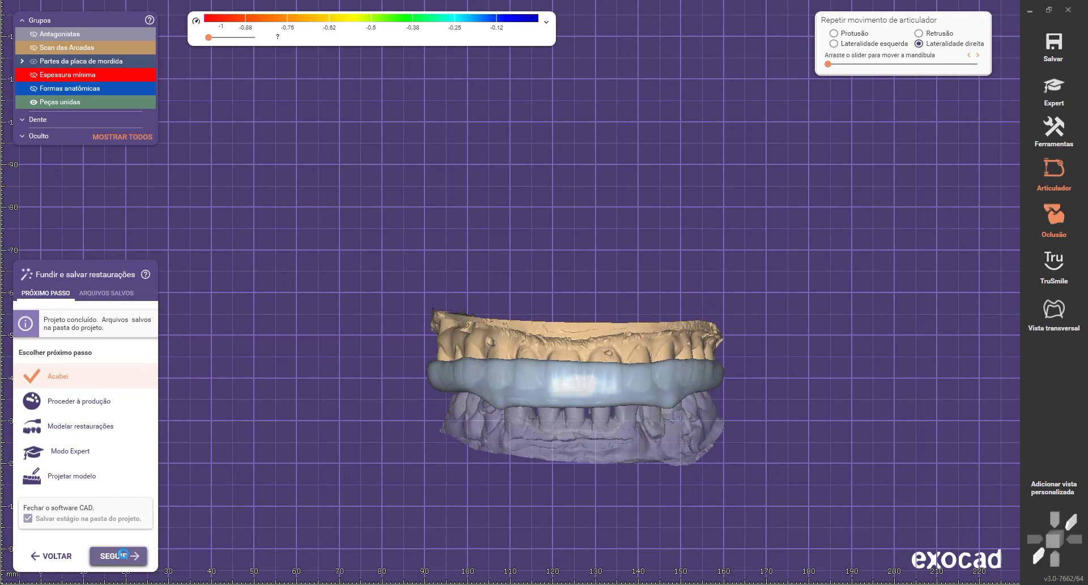